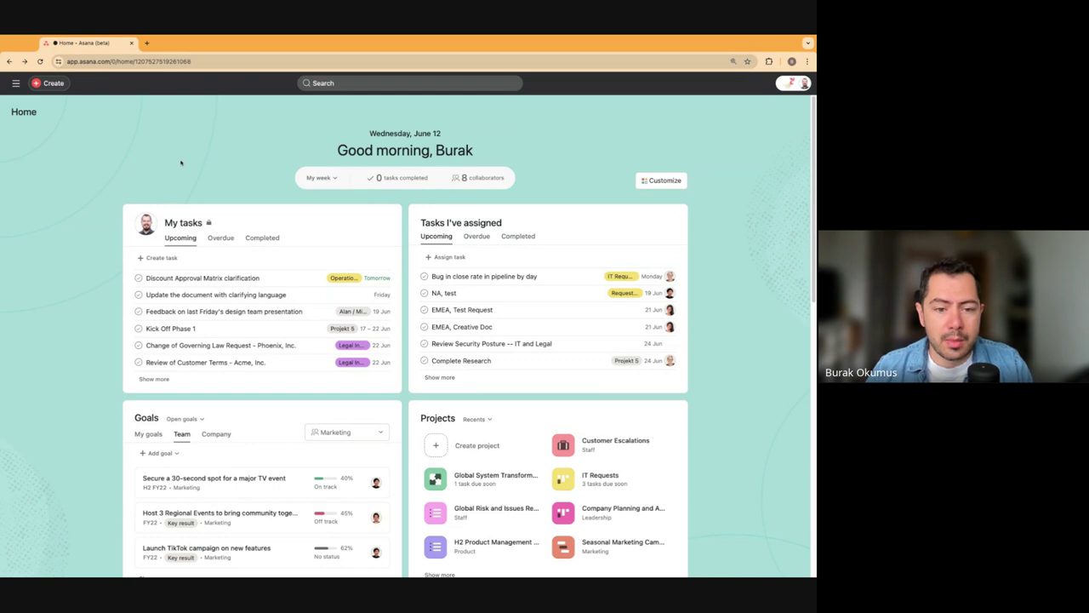
Look at the home page's customization options and check the overdue tasks in the My tasks widget before returning to the upcoming ones.
left_click(668, 184)
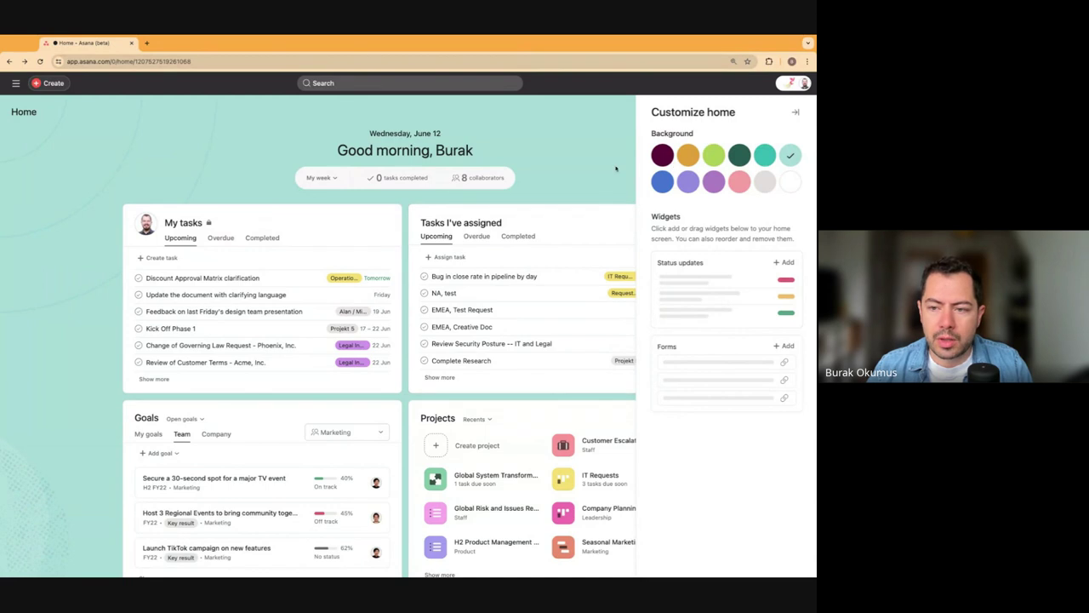
left_click(589, 179)
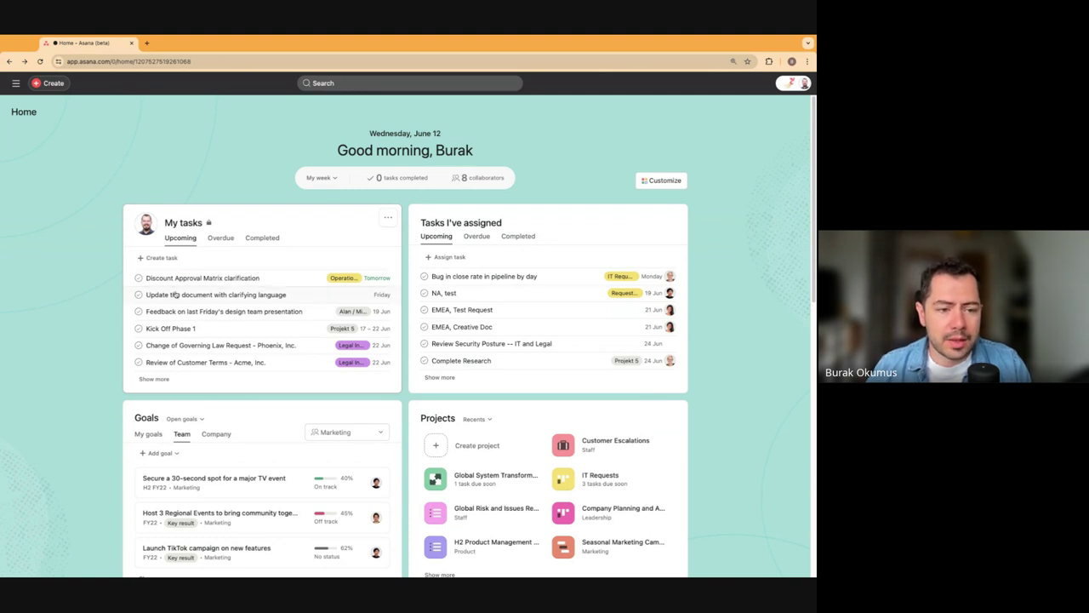
left_click(220, 241)
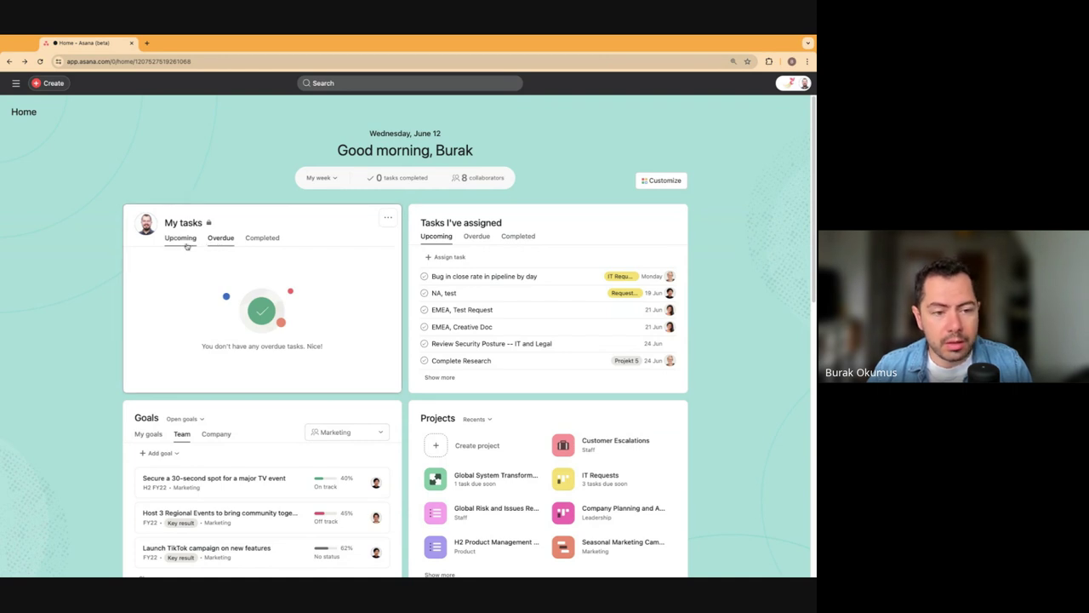
left_click(183, 239)
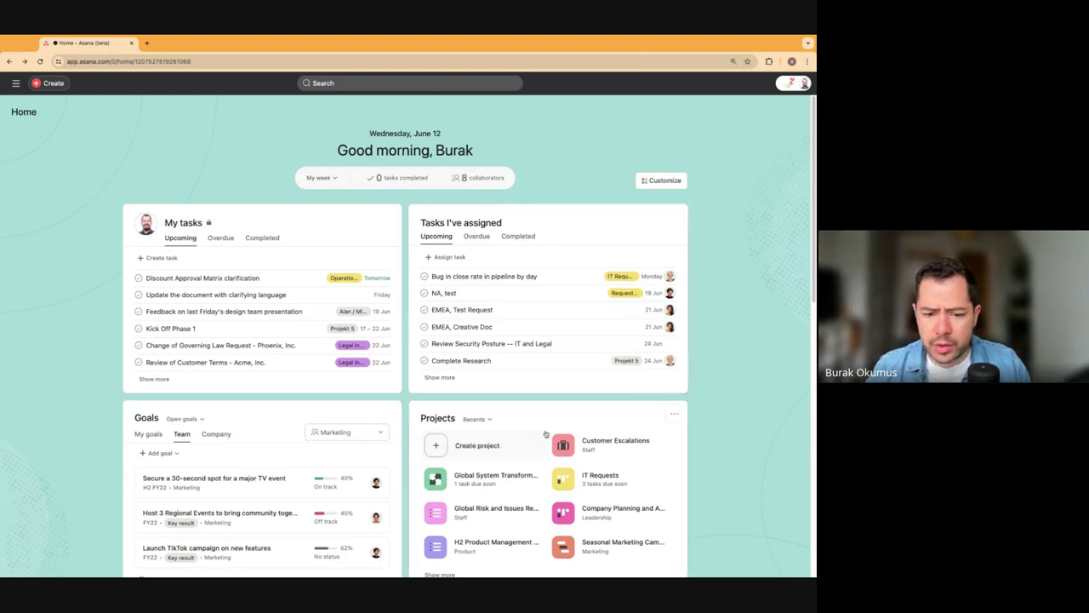
Set the Projects widget on the home page to show starred projects and look over the remaining widgets.
scroll(472, 444, "down", 1)
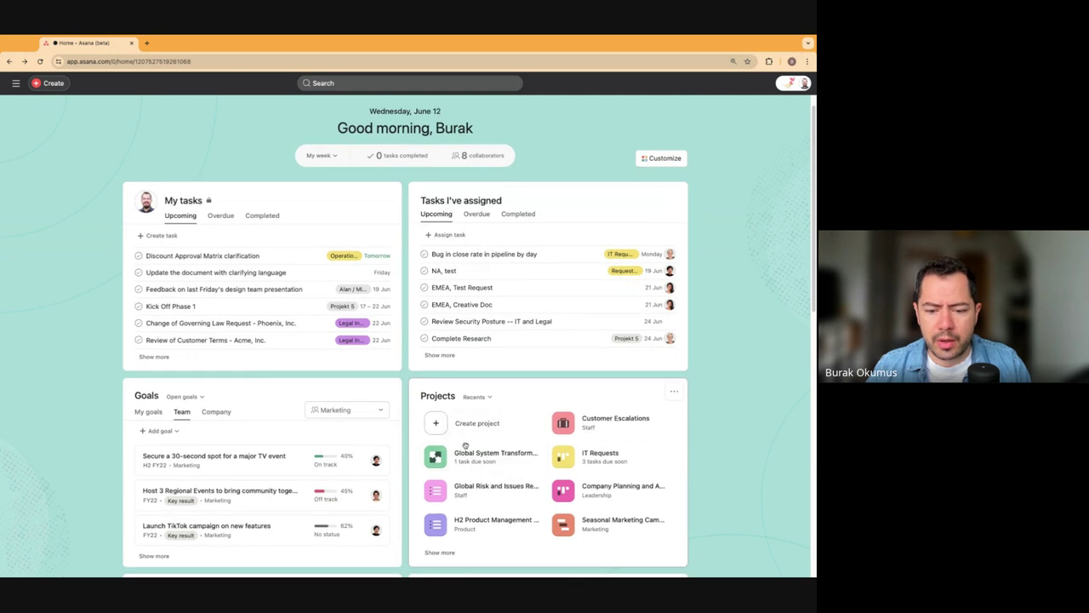
left_click(477, 397)
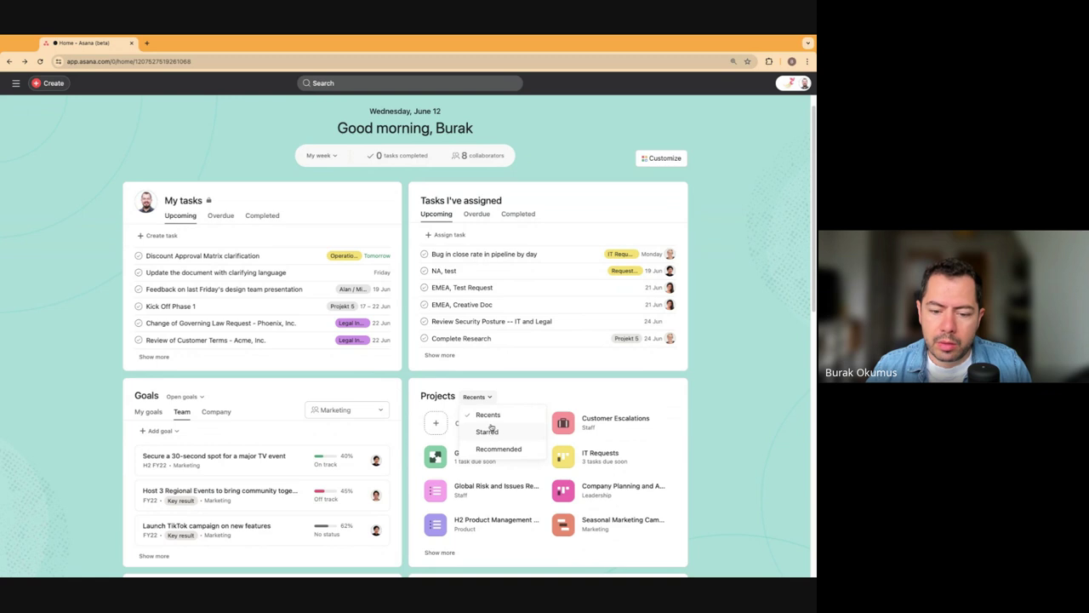
left_click(487, 431)
scroll(596, 443, "down", 5)
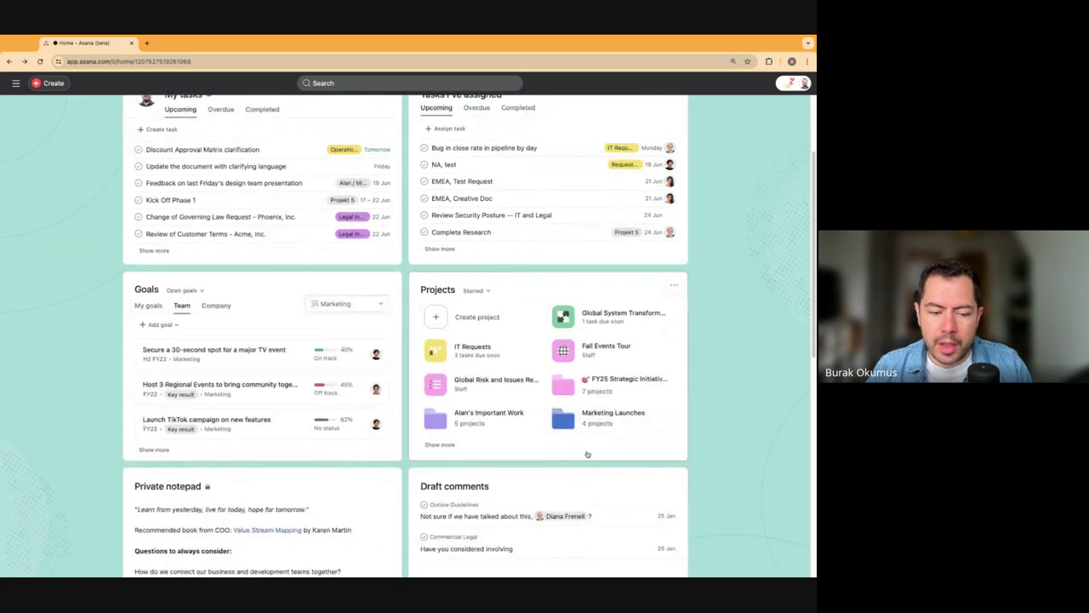
scroll(587, 454, "down", 3)
scroll(575, 450, "up", 6)
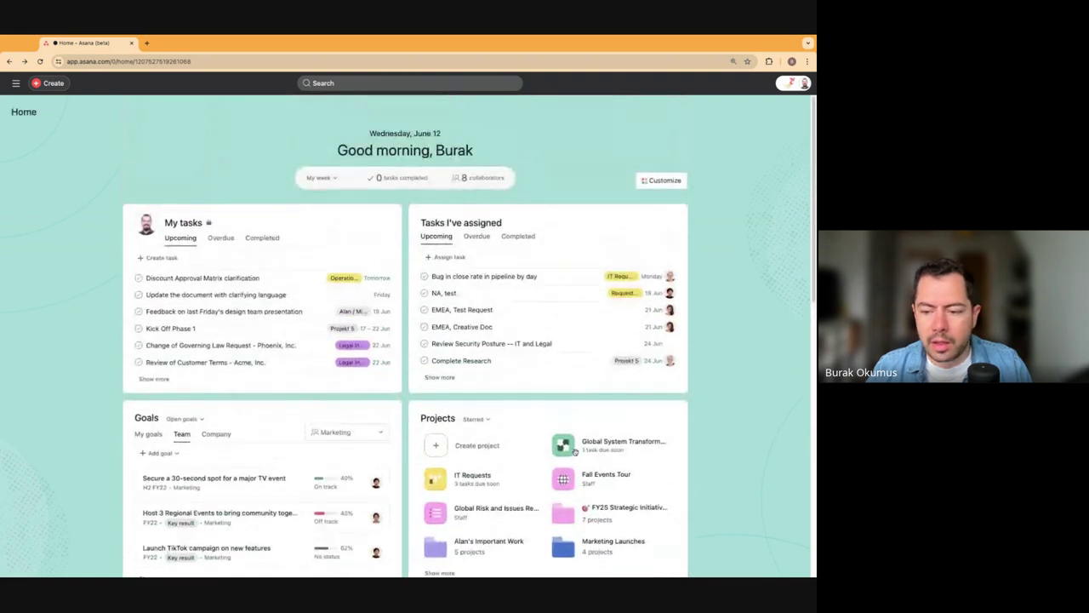
View the advanced search filters and leave the search without running it.
left_click(433, 84)
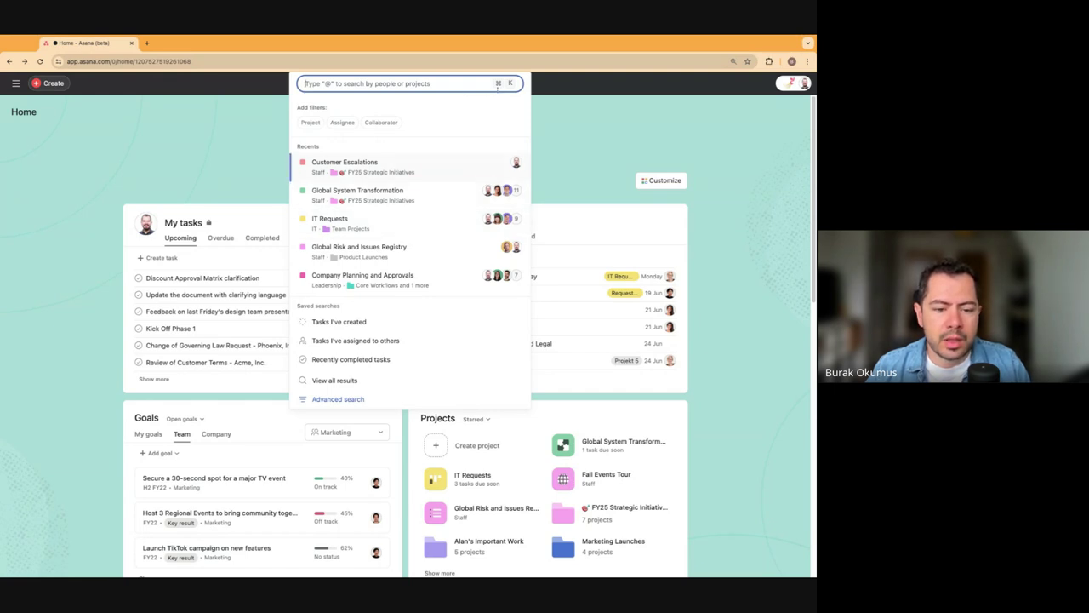
left_click(337, 399)
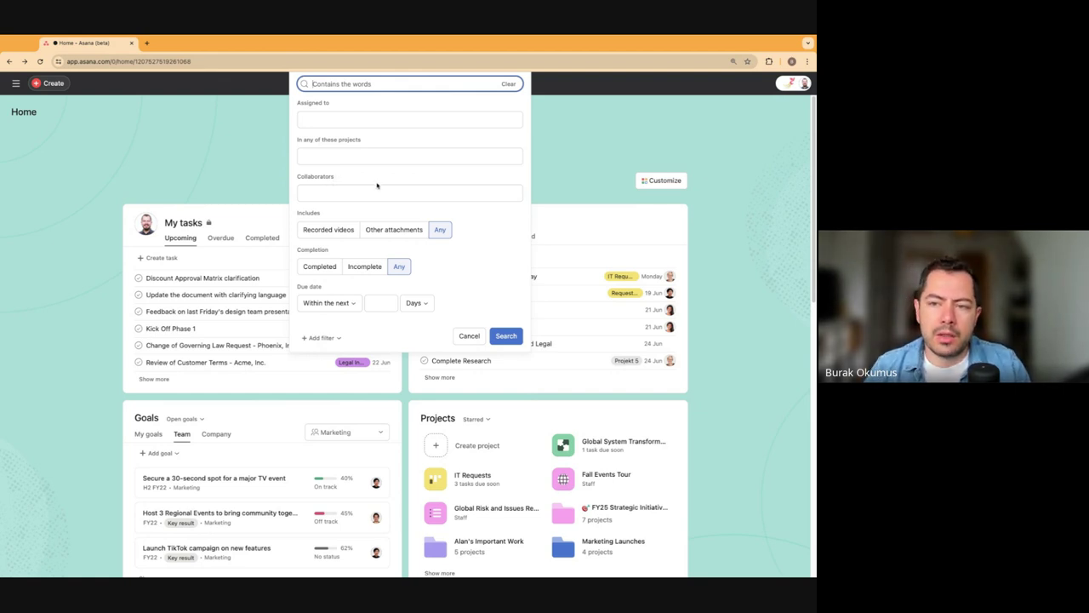
left_click(571, 124)
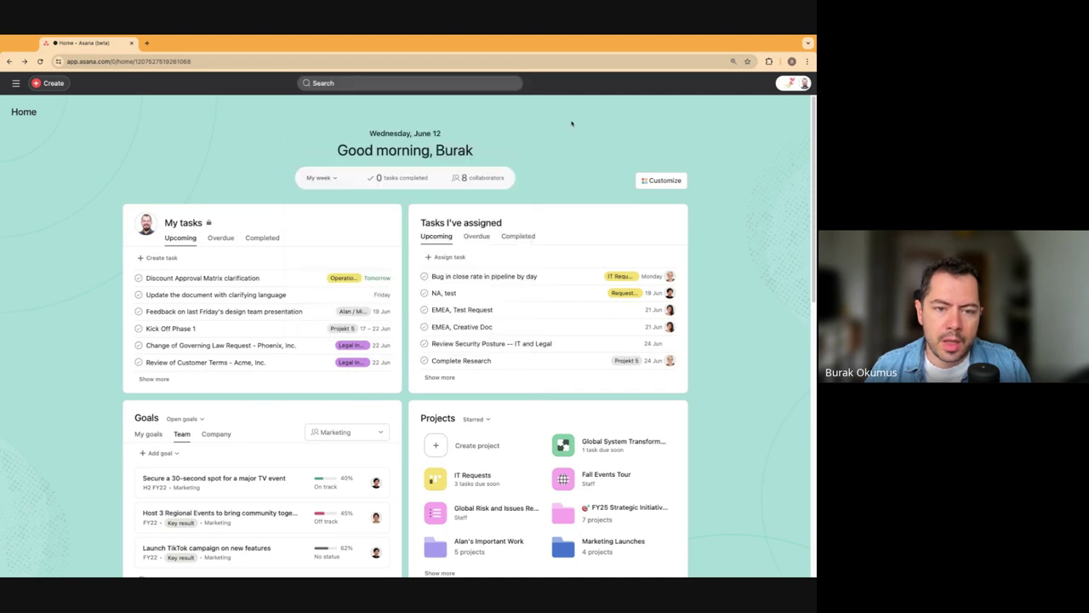
Show the navigation sidebar to look over its insights, starred items and teams, and hide it again.
left_click(15, 83)
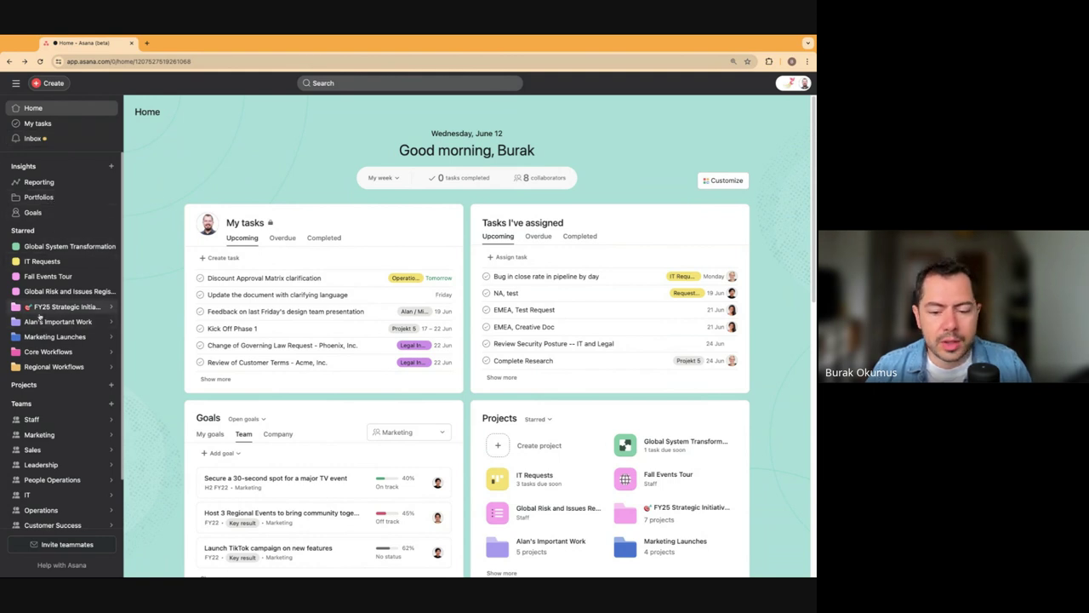
mouse_move(39, 313)
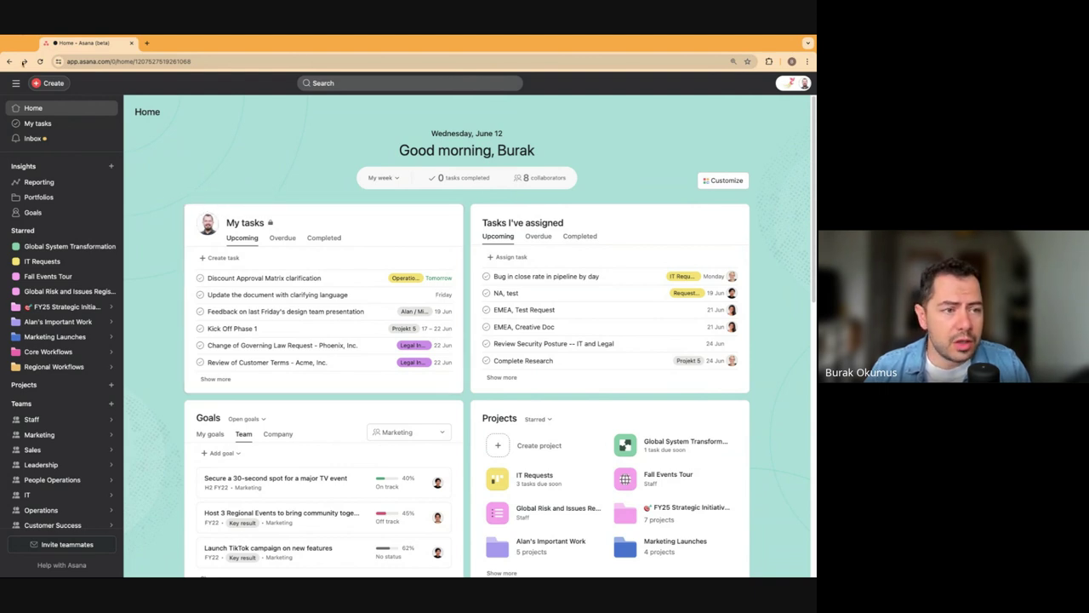
left_click(15, 82)
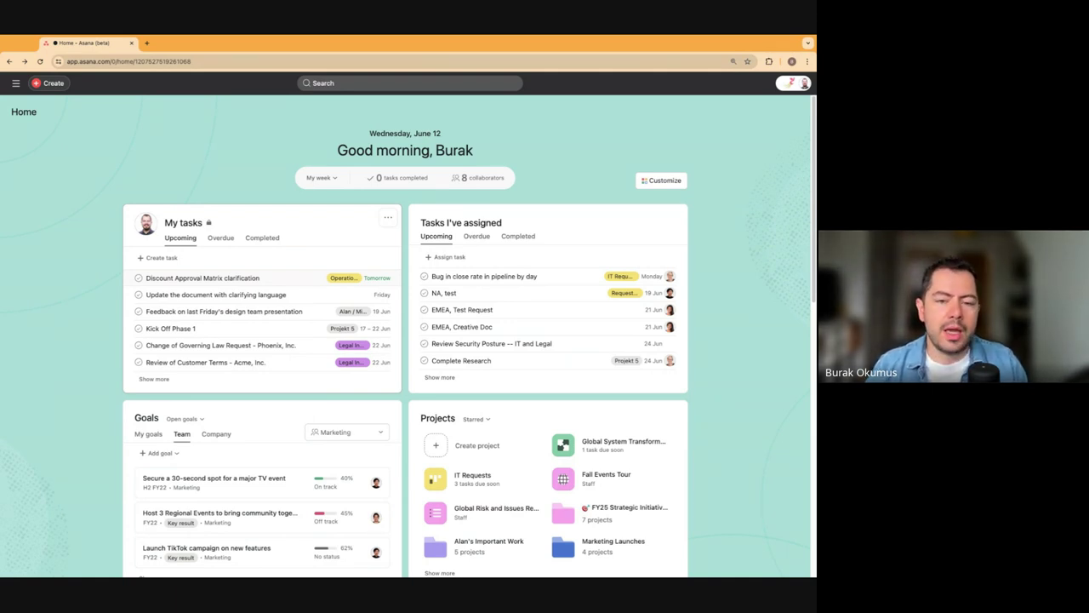
Open the Discount Approval Matrix clarification task and examine its title, assignee, custom fields and description.
left_click(279, 282)
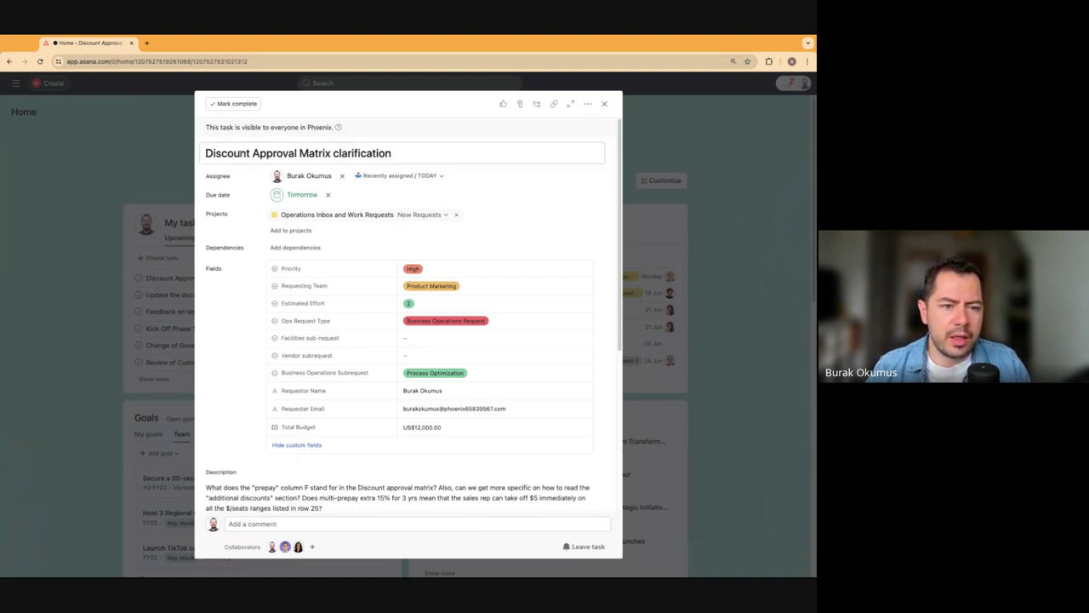
left_click_drag(207, 154, 391, 153)
left_click(391, 153)
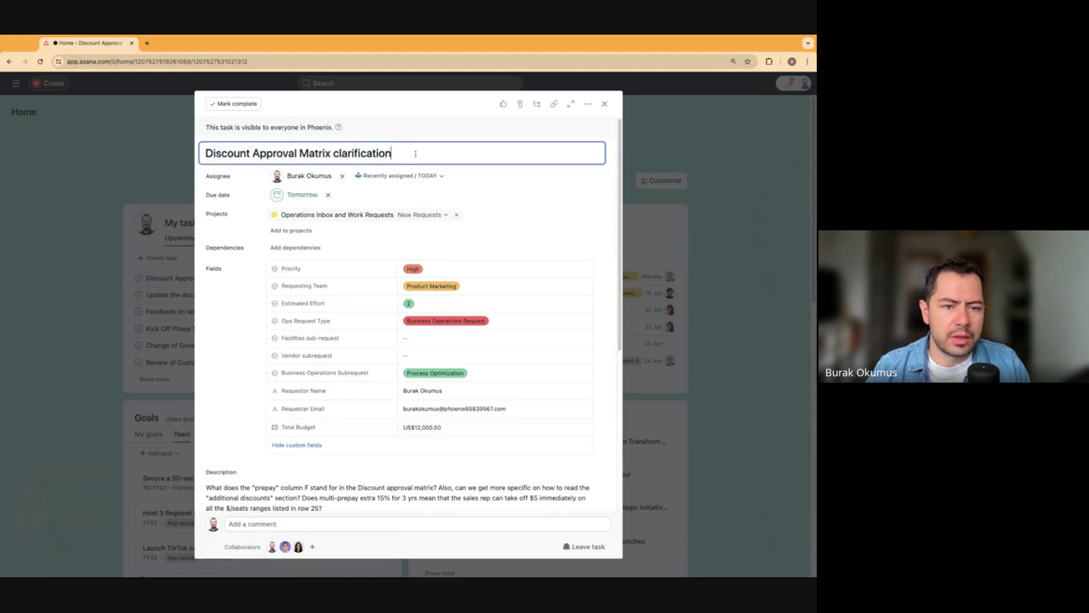
mouse_move(305, 178)
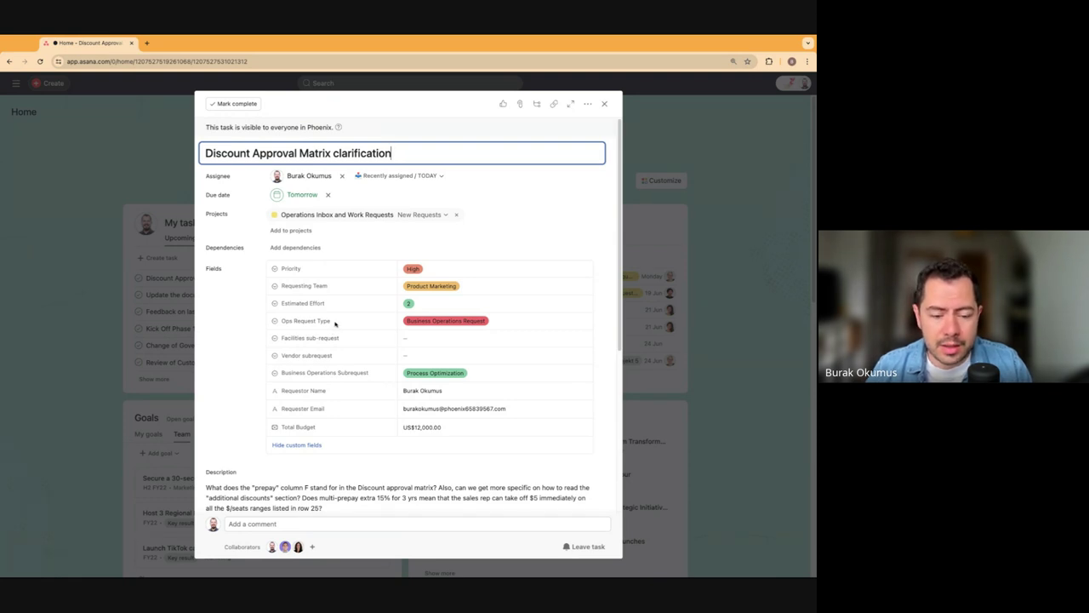
scroll(328, 357, "down", 3)
scroll(328, 356, "down", 1)
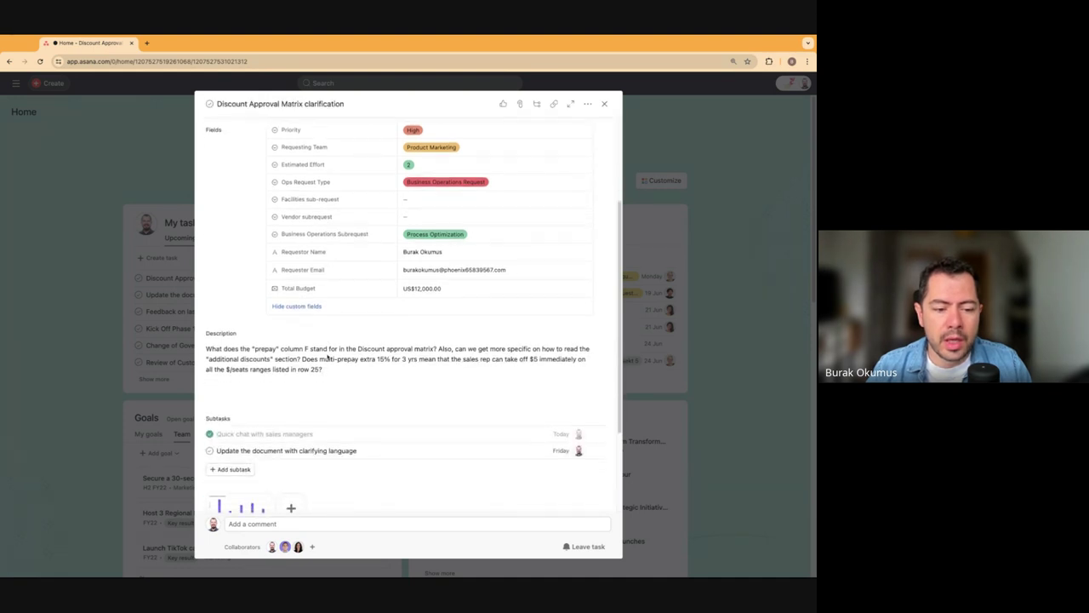
left_click_drag(214, 337, 355, 359)
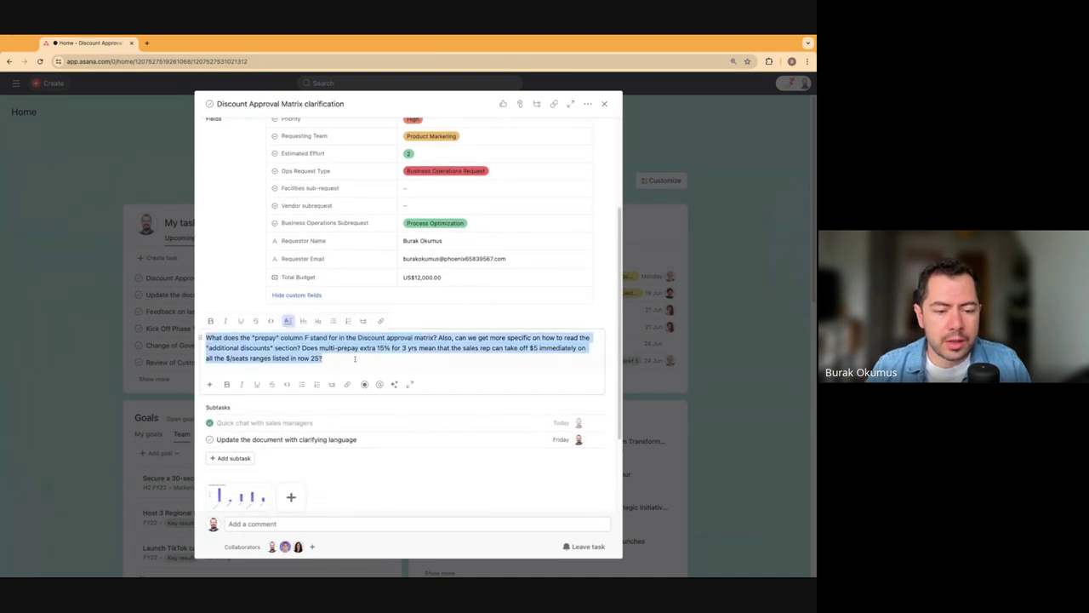
left_click(322, 358)
Reassign the subtask "Update the document with clarifying language" to the second teammate in the assignee suggestions.
scroll(322, 358, "down", 3)
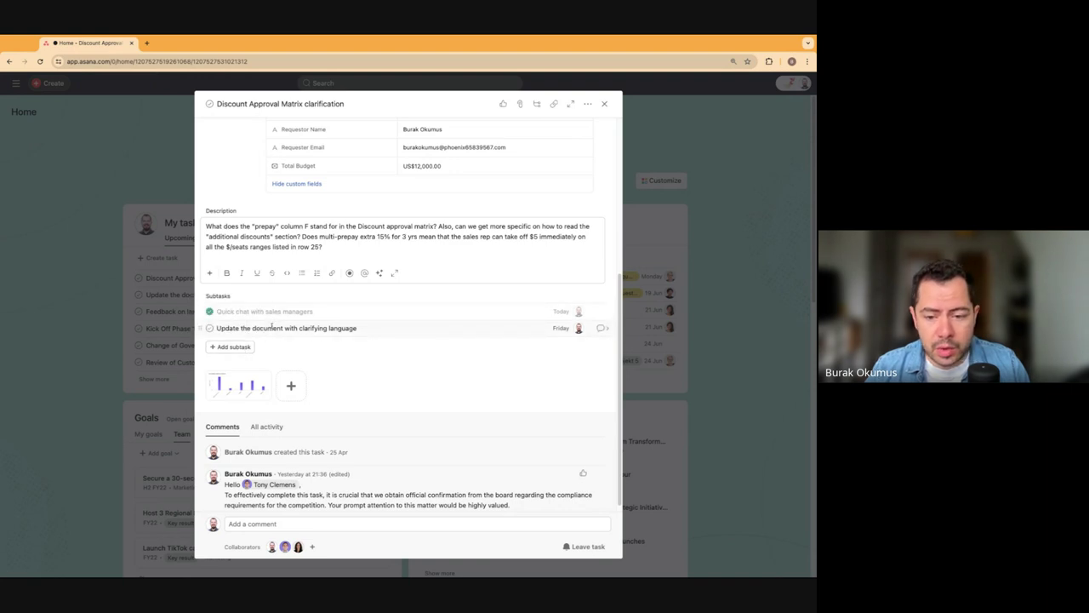
left_click(582, 332)
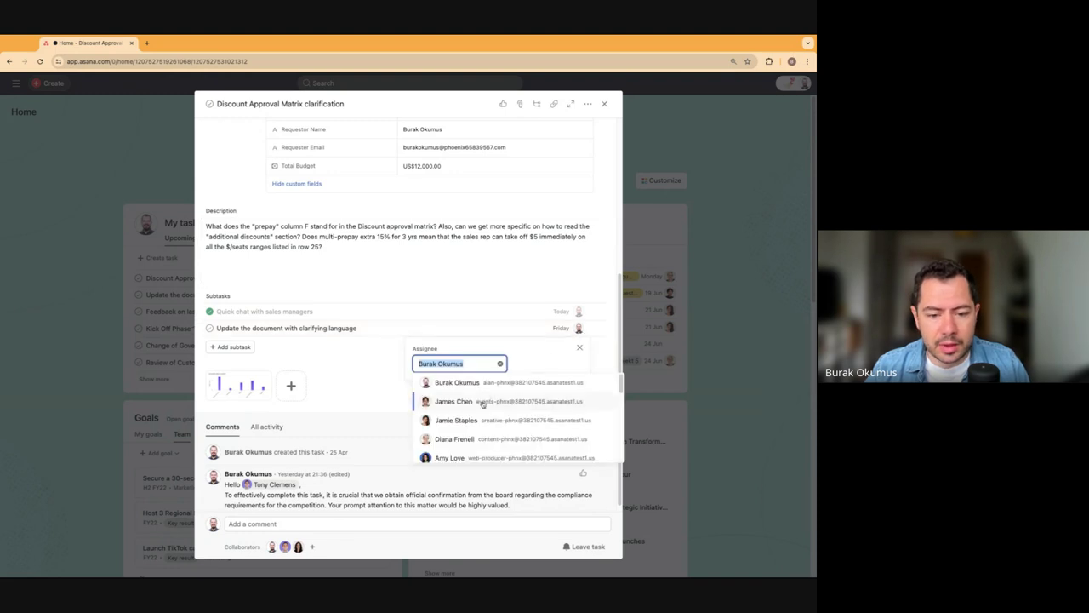
left_click(483, 405)
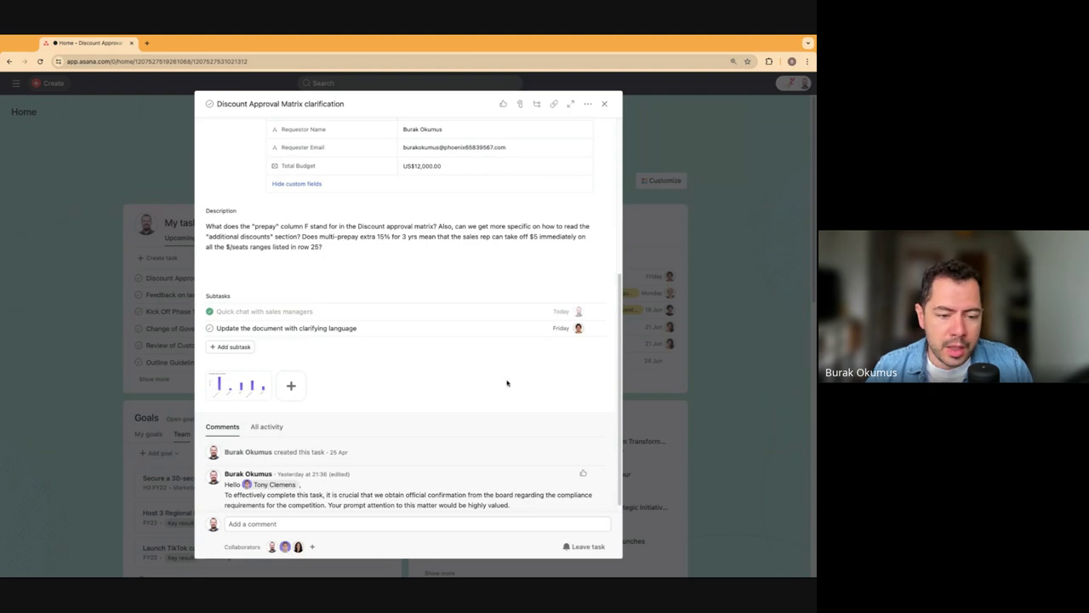
View the available sources for attaching a file to the task without adding one.
scroll(507, 382, "down", 1)
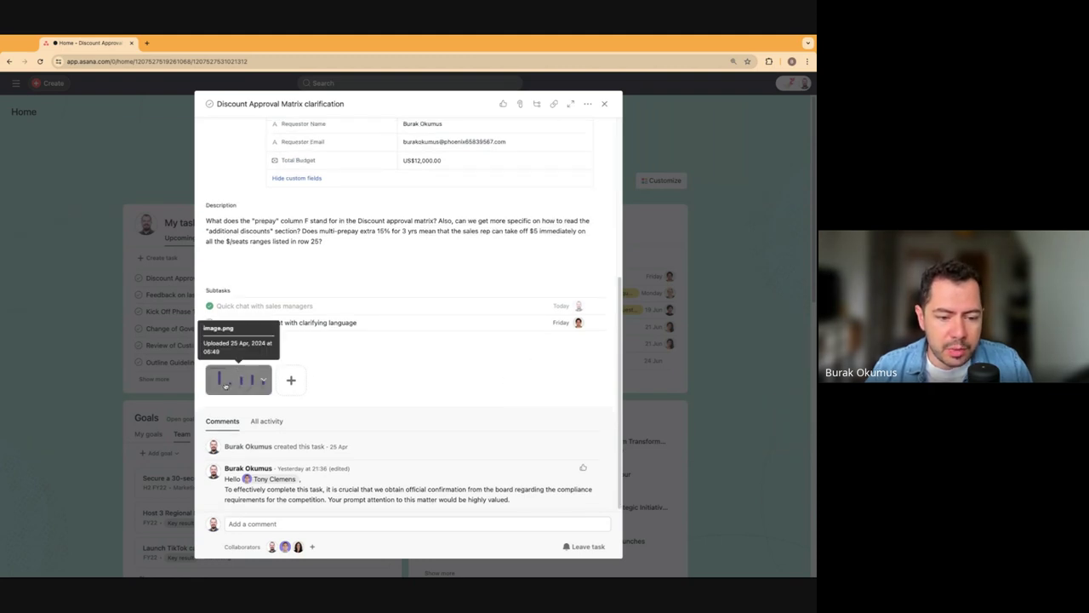
left_click(290, 383)
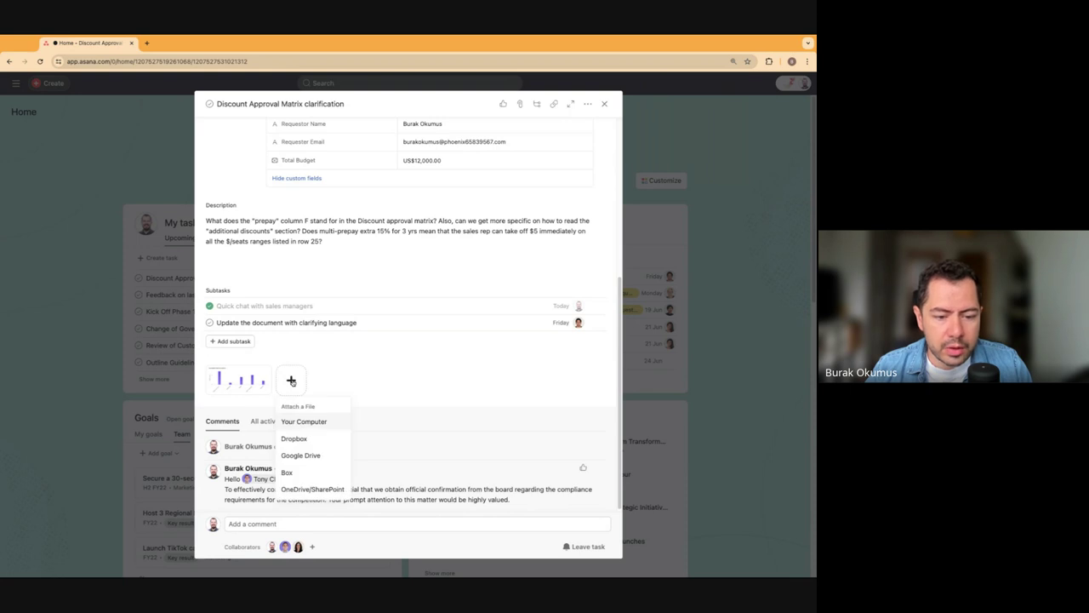
mouse_move(235, 380)
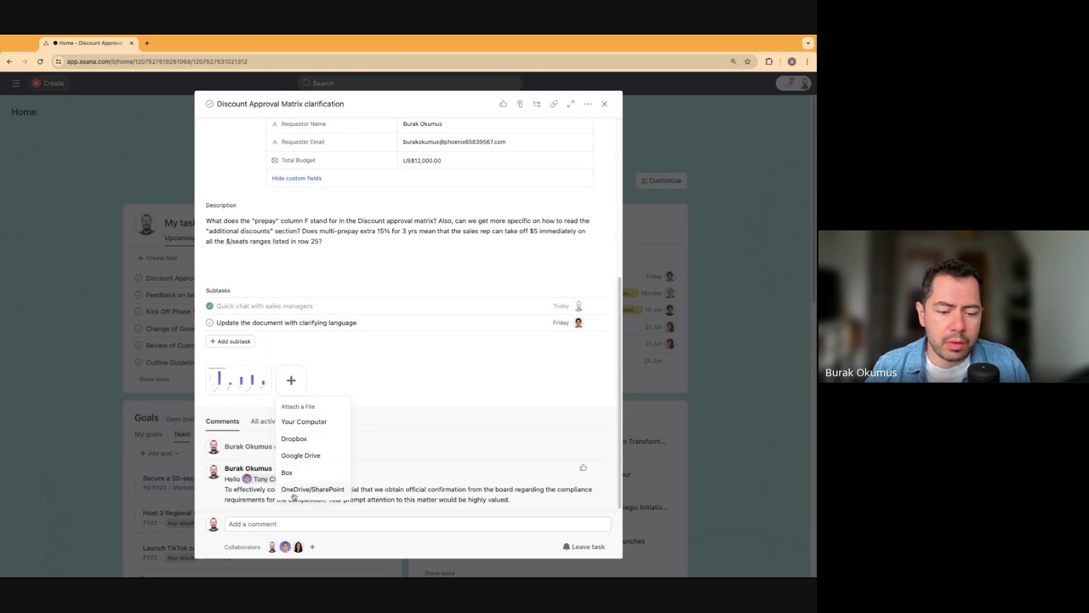
left_click(367, 394)
Look at the task's comment editor without writing anything and close the task details.
scroll(367, 394, "down", 1)
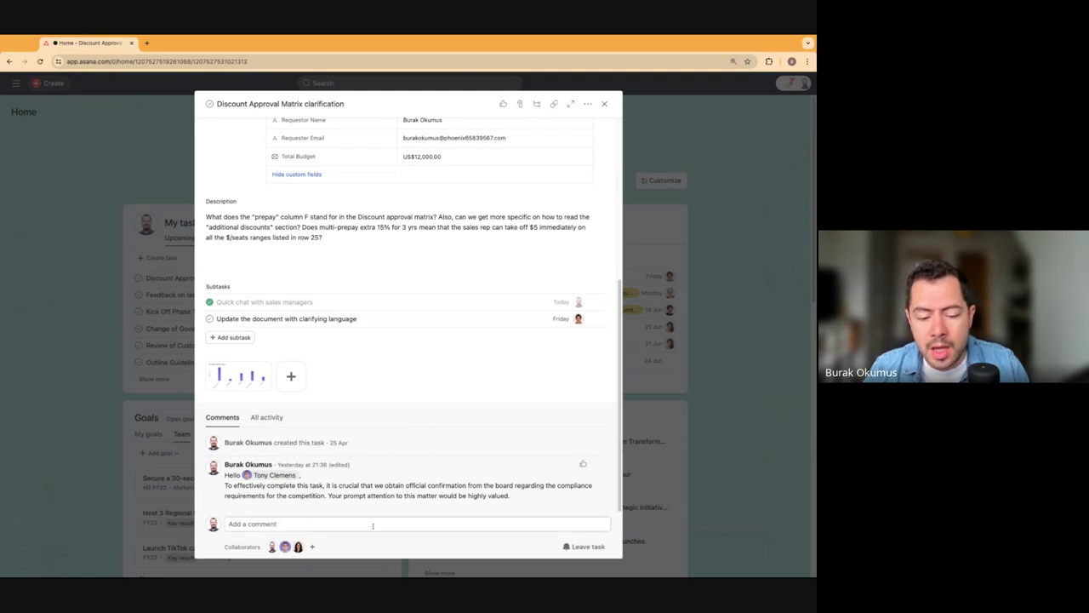
left_click(373, 524)
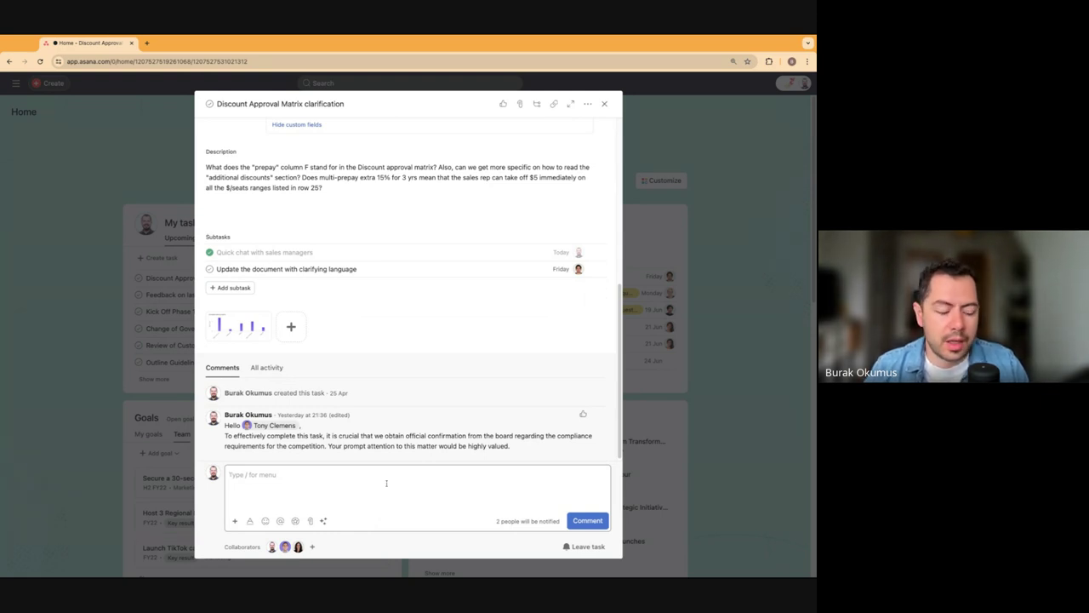
left_click(605, 103)
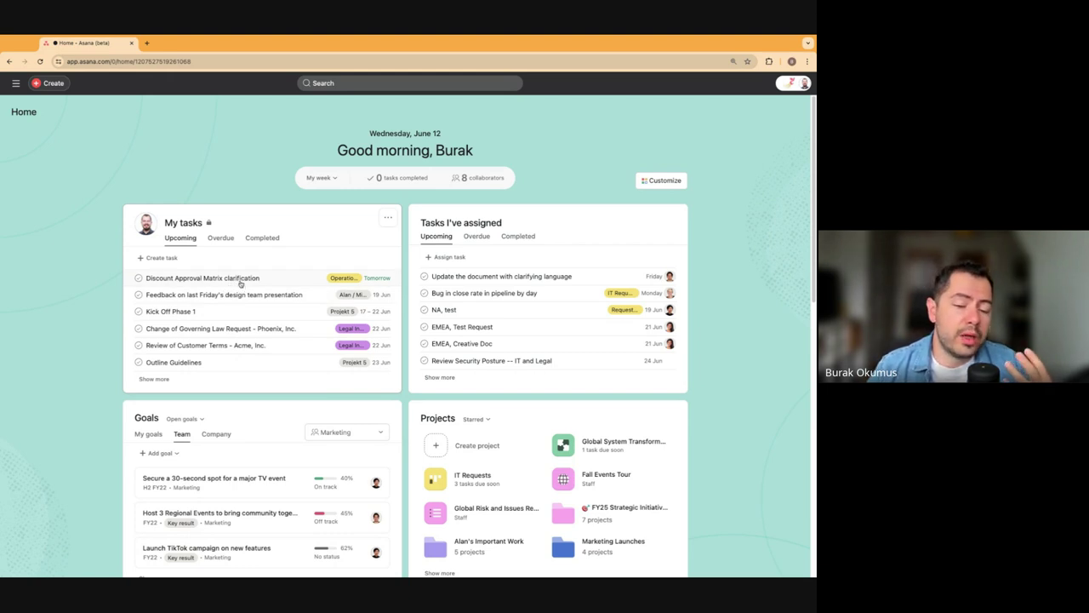
Open the full My tasks list and briefly show its entry in the navigation sidebar.
left_click(182, 223)
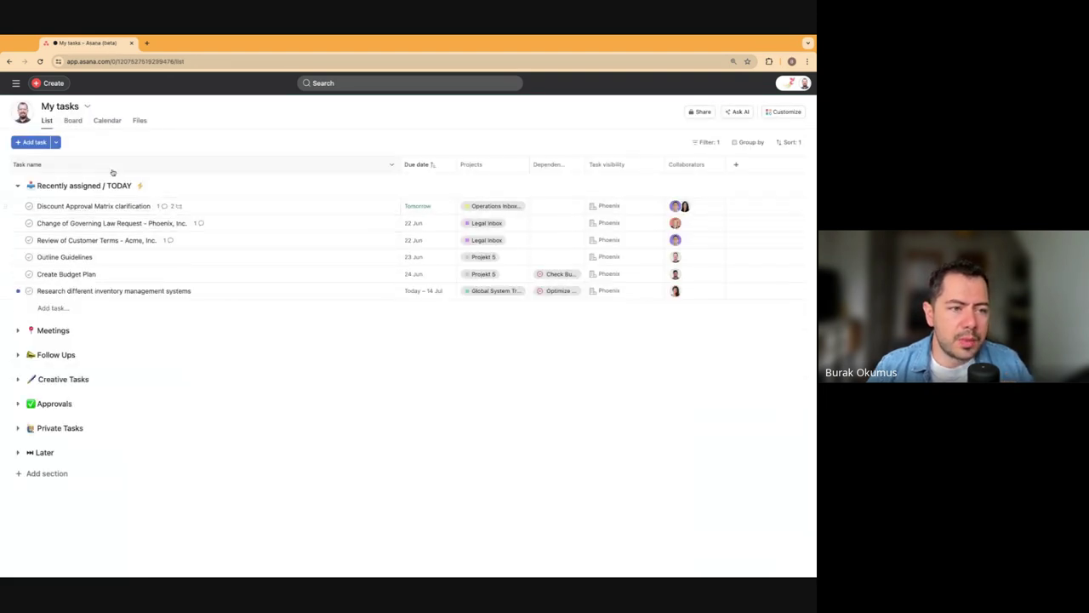
left_click(16, 82)
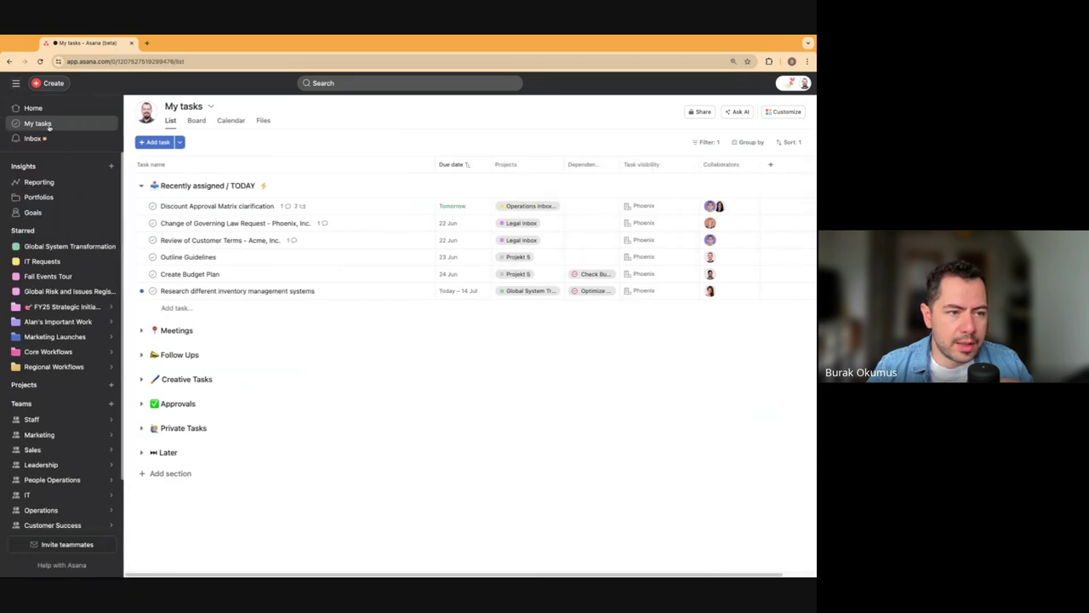
left_click(15, 82)
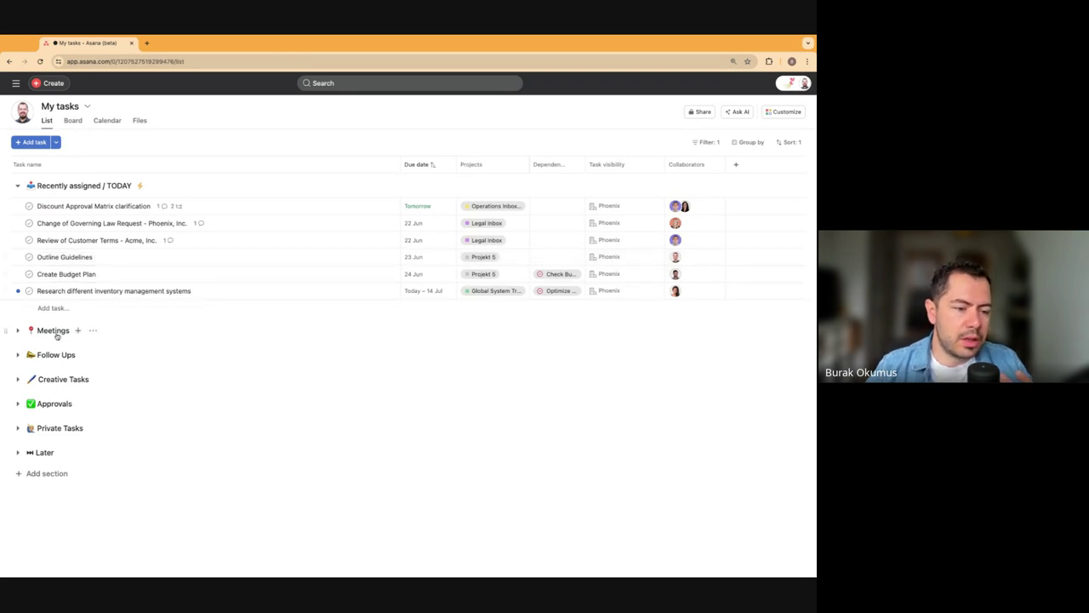
Look through the tasks in the Meetings, Follow Ups, Creative Tasks and Approvals sections one at a time, collapsing each again.
left_click(18, 330)
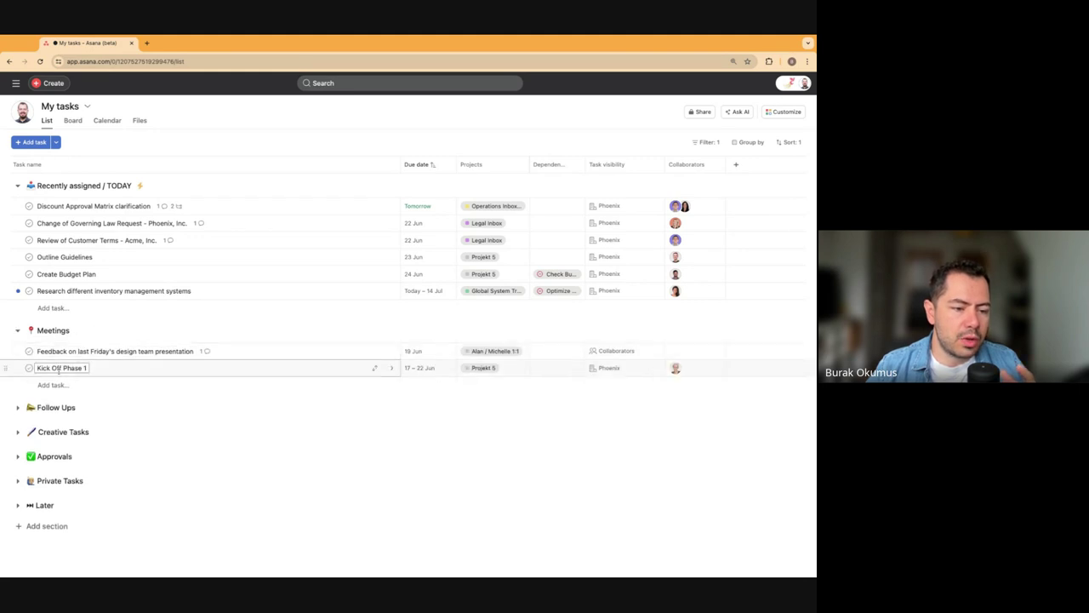
left_click(18, 330)
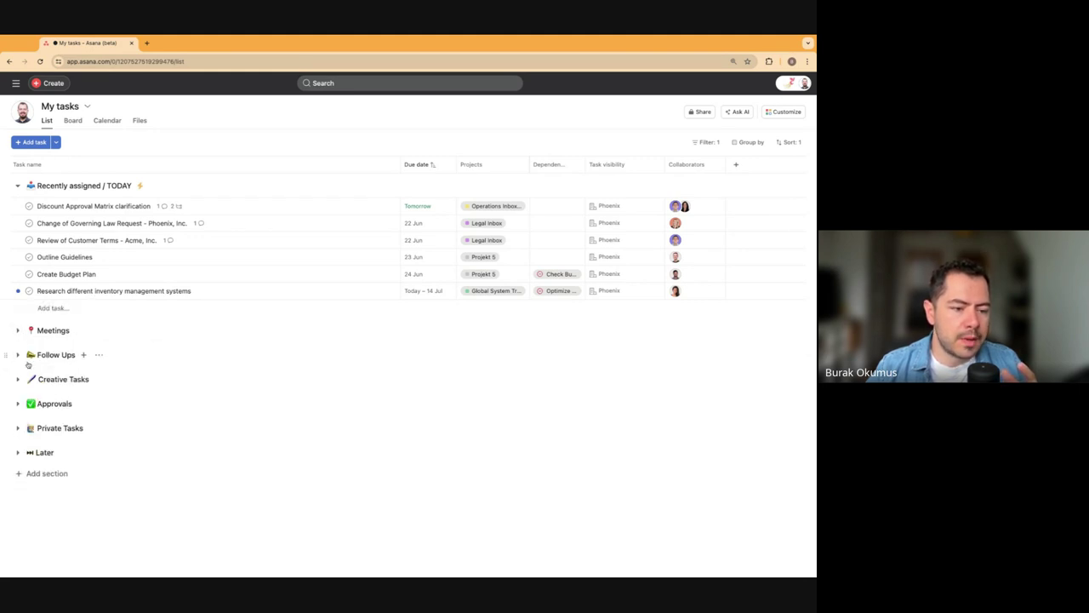
left_click(18, 355)
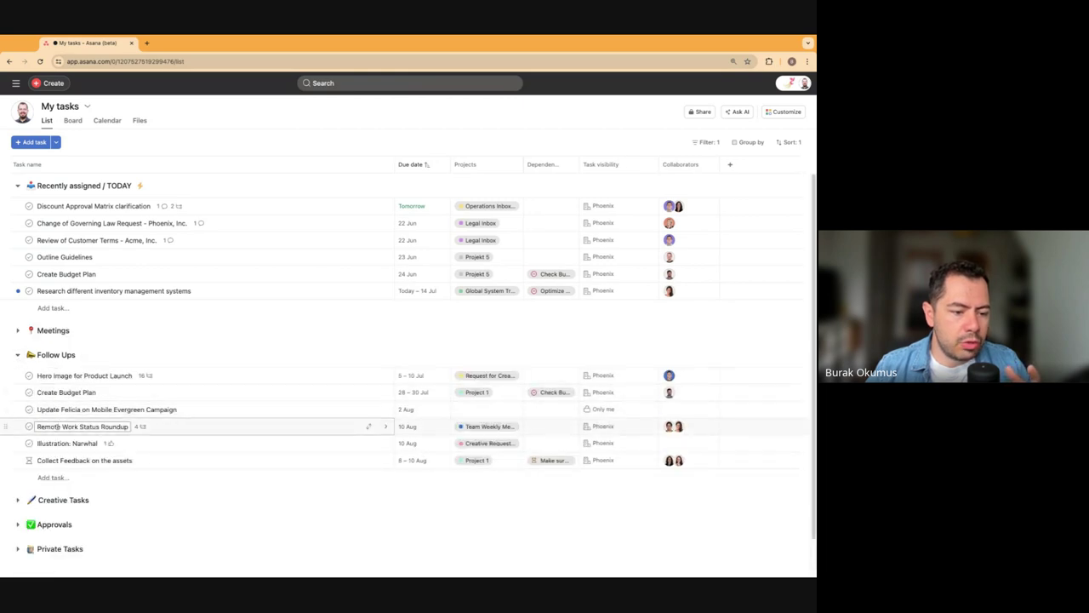
left_click(18, 355)
left_click(18, 378)
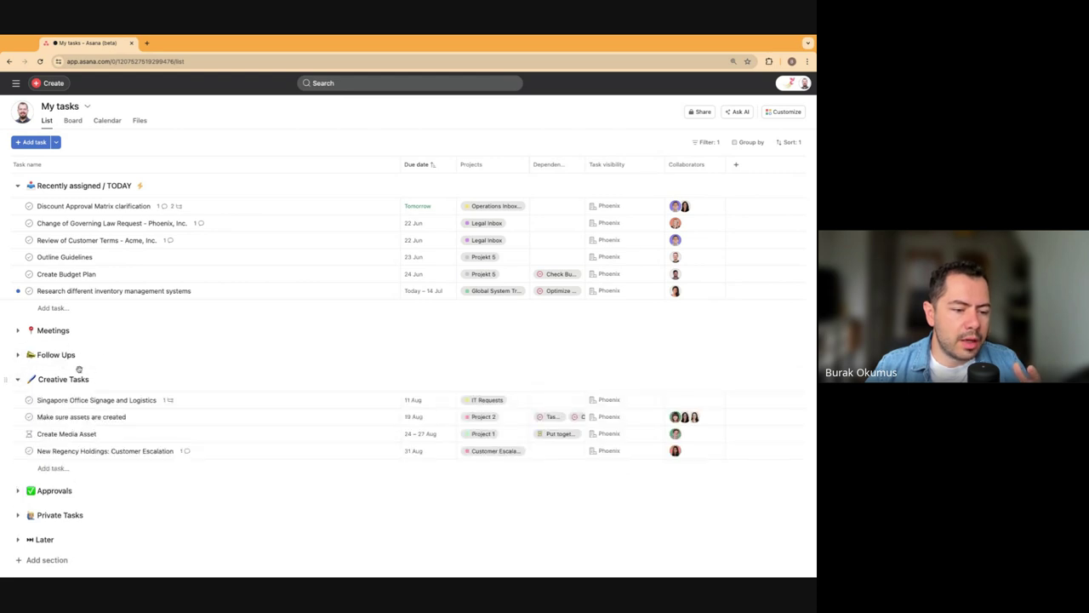
left_click(18, 380)
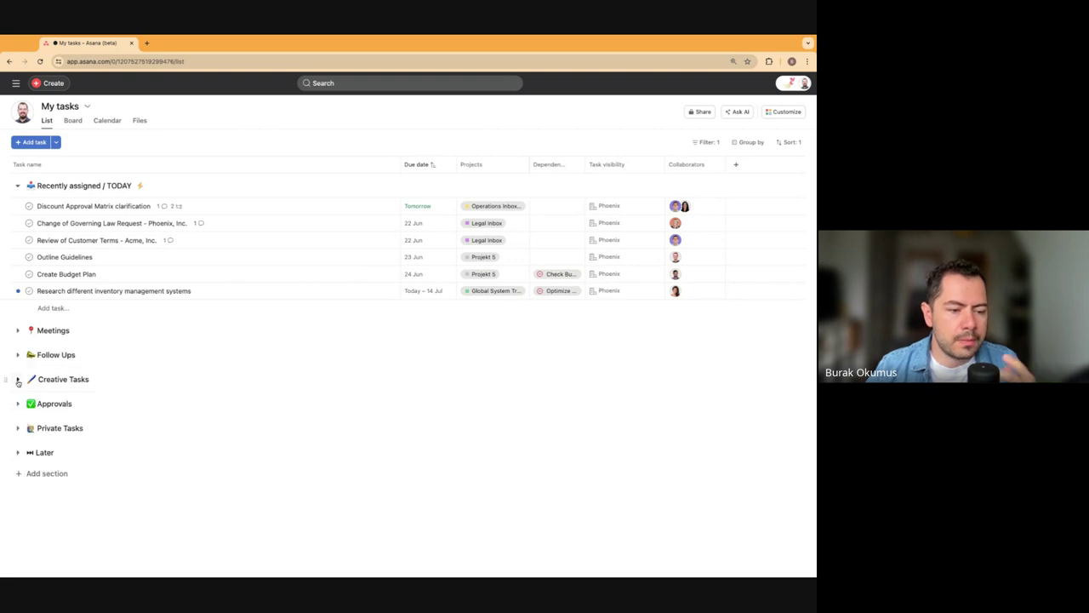
left_click(17, 404)
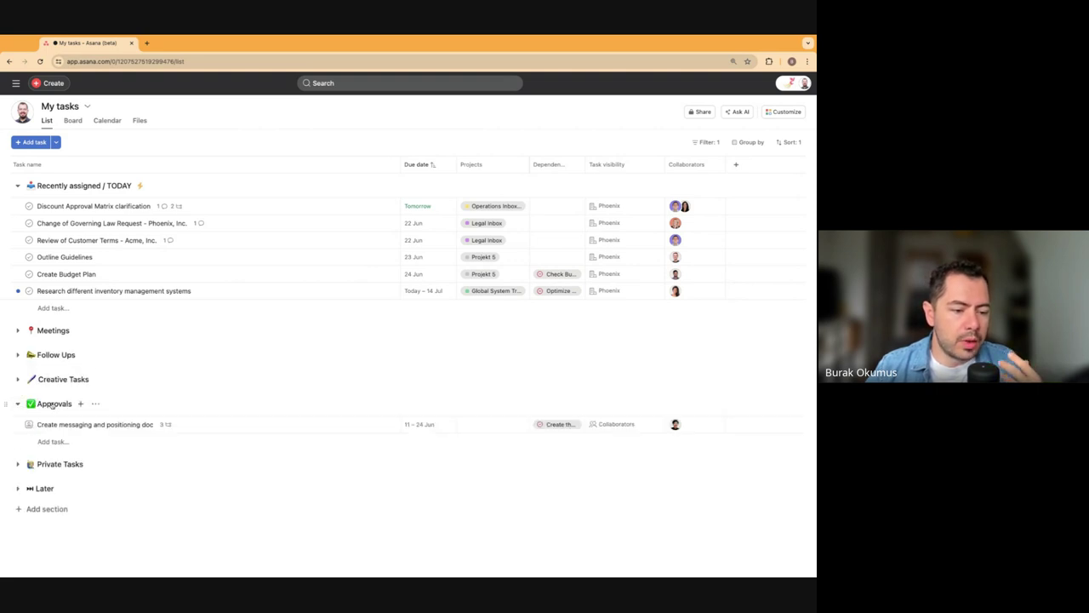
left_click(17, 403)
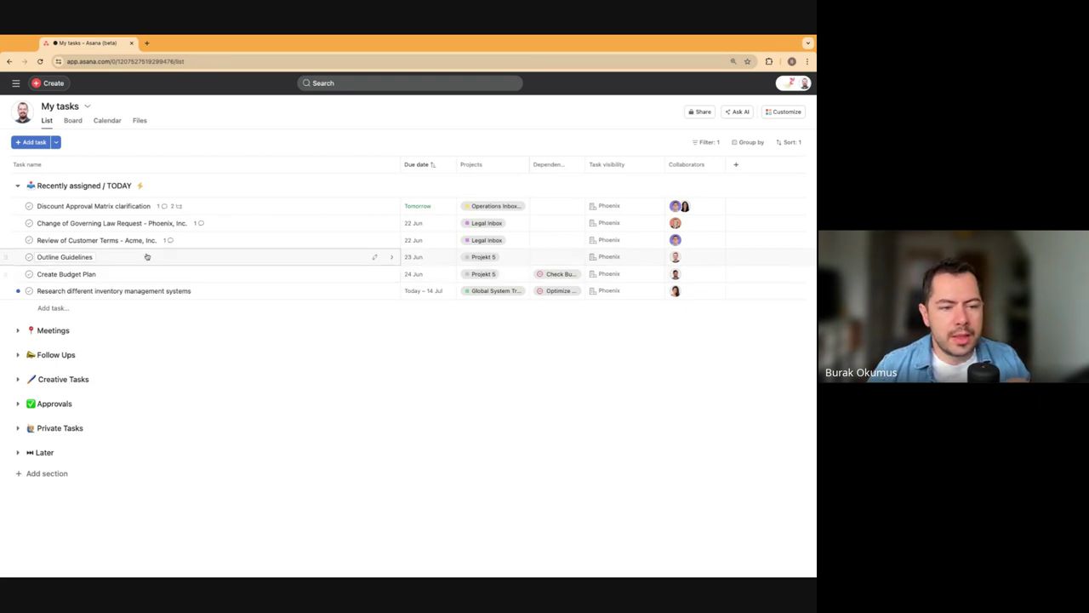
Open the task "Discount Approval Matrix clarification", review its details from fields to comments and like the task.
left_click(219, 210)
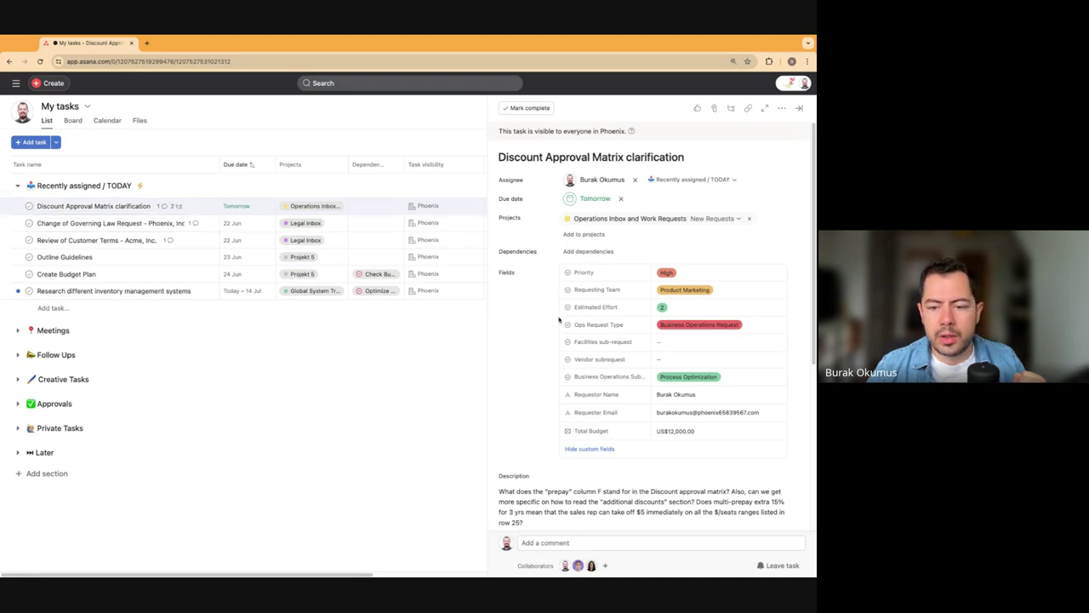
scroll(559, 322, "down", 3)
scroll(559, 321, "down", 4)
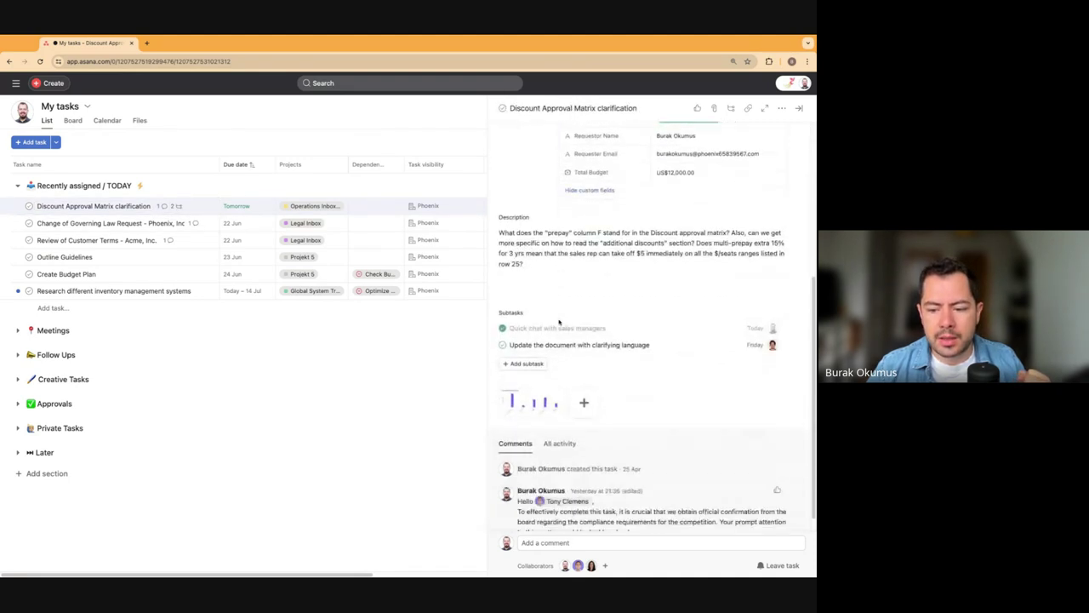
scroll(619, 326, "up", 7)
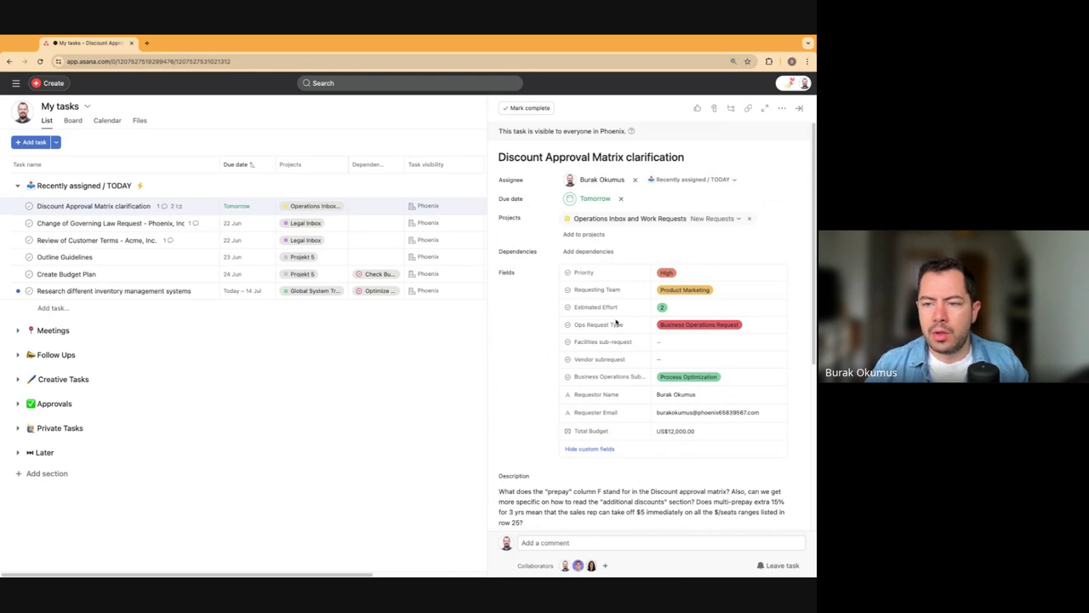
left_click(697, 108)
Try to attach the Campaign Media PDF from OneDrive/SharePoint to a new comment, and reload the page after dismissing the error report.
scroll(610, 397, "down", 2)
scroll(610, 396, "down", 2)
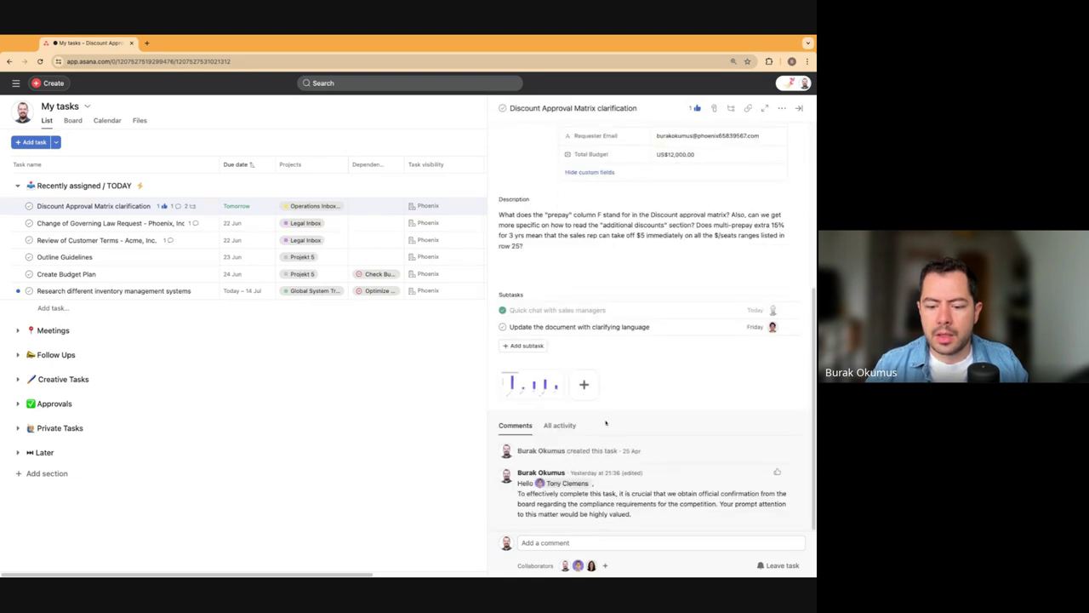
left_click(606, 544)
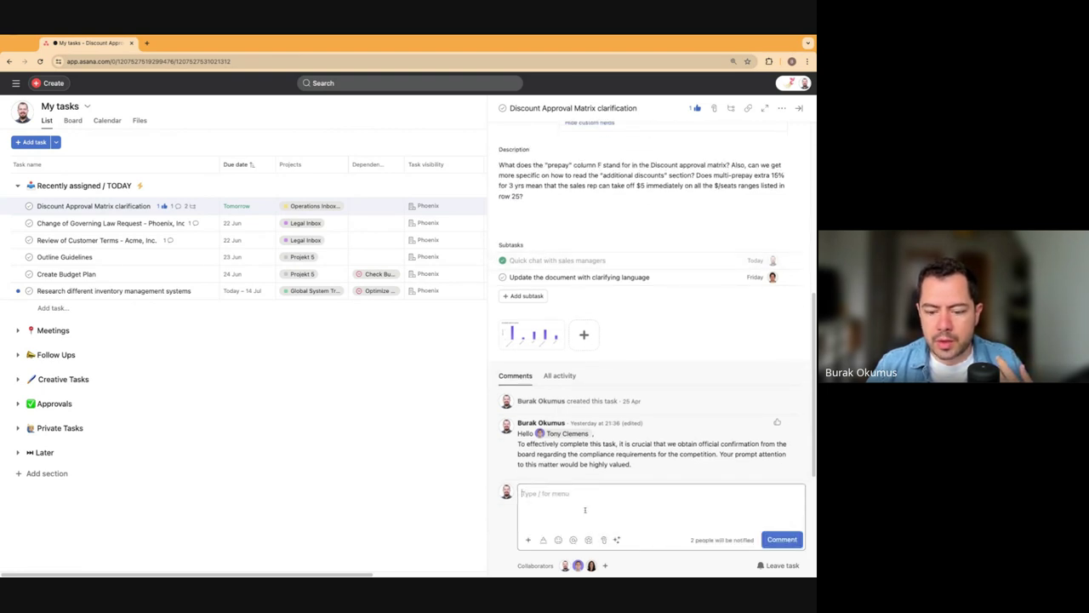
left_click(603, 539)
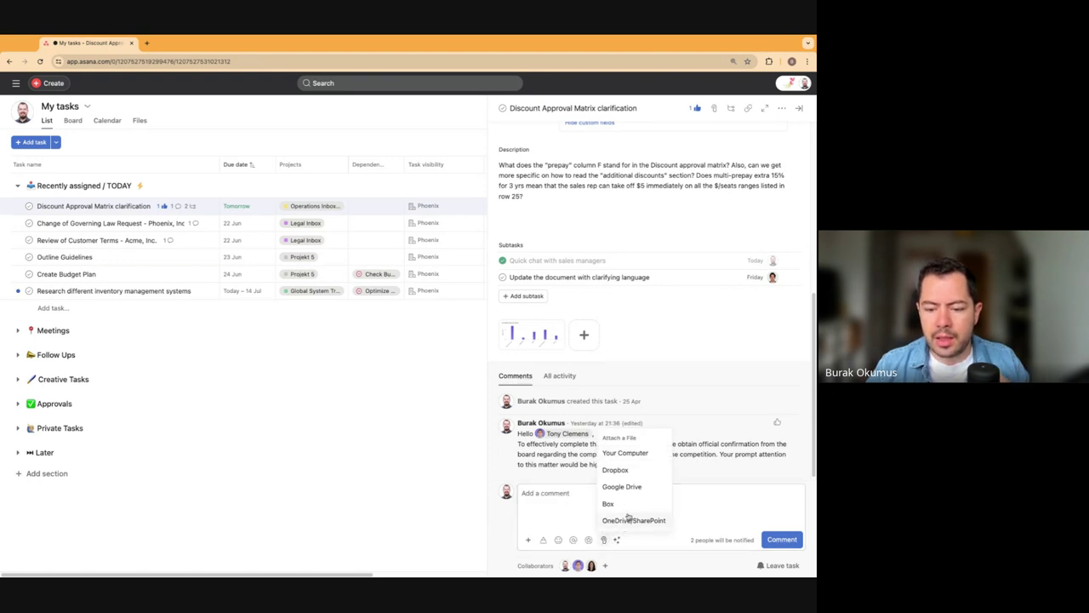
left_click(627, 521)
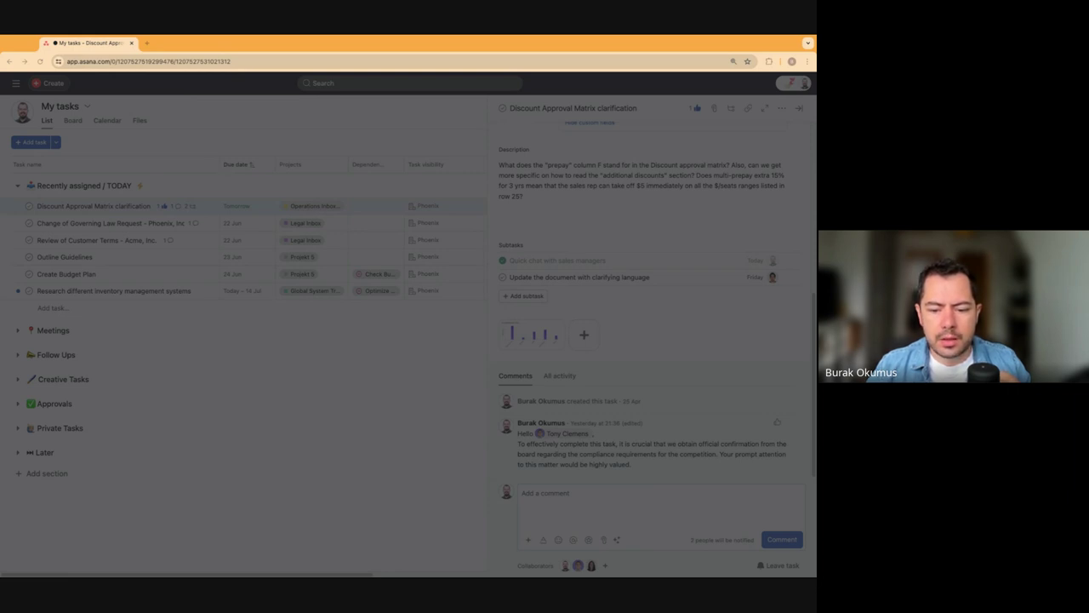
left_click_drag(565, 439, 565, 439)
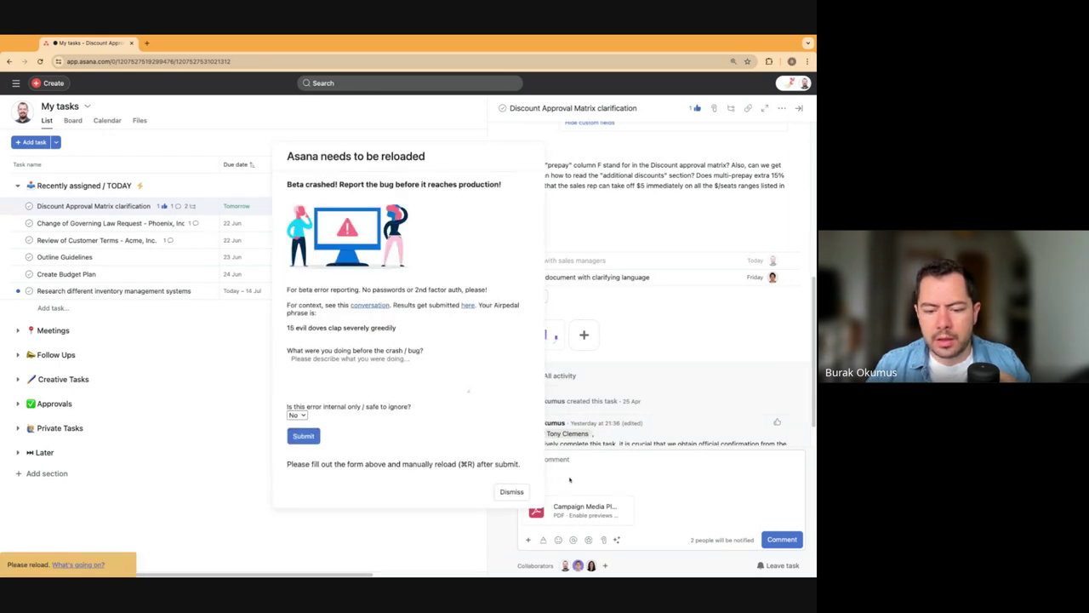
left_click(513, 492)
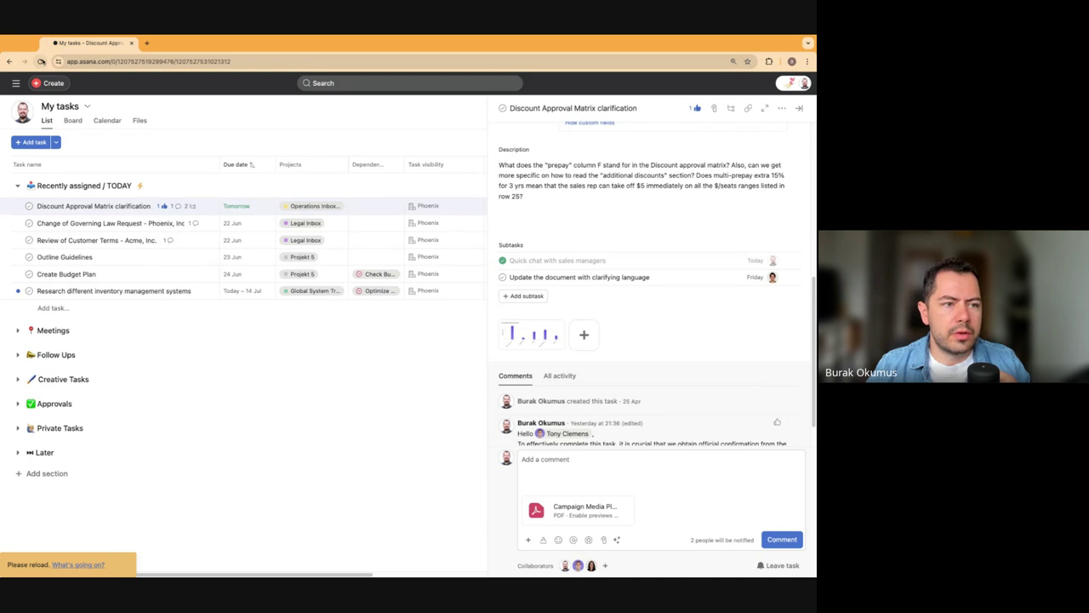
left_click(40, 61)
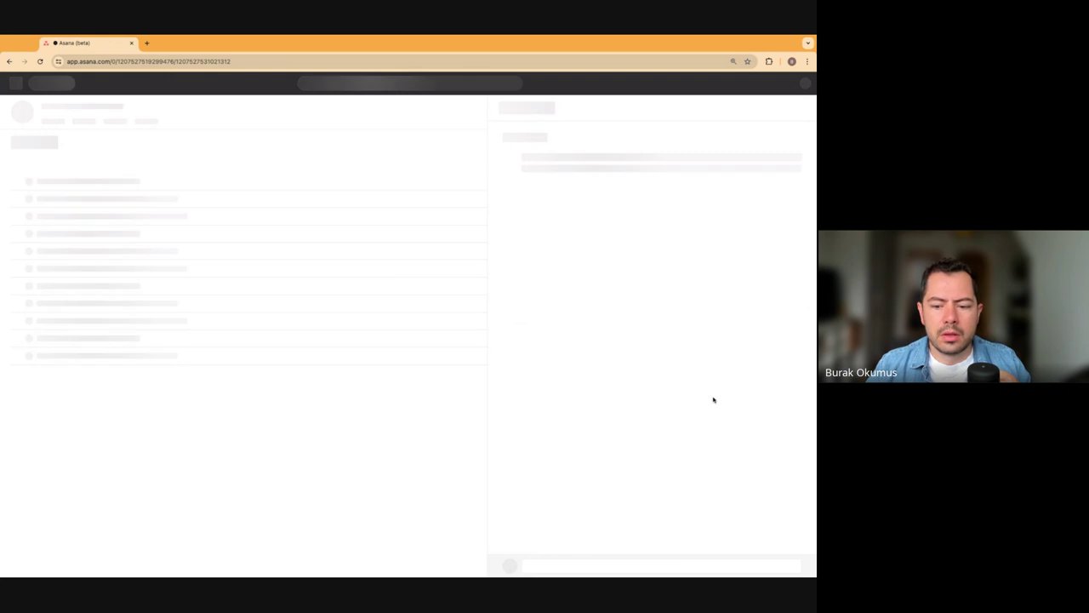
Start a new comment on the task and attach "Asana Security and Privacy Whitepaper.pdf" from the computer.
scroll(644, 440, "down", 5)
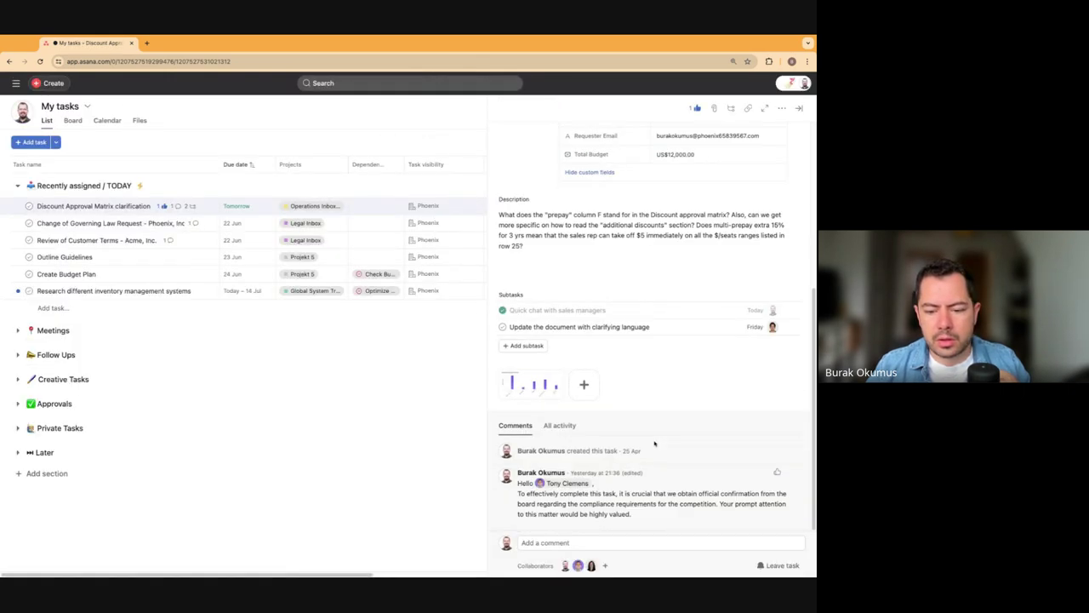
left_click(616, 542)
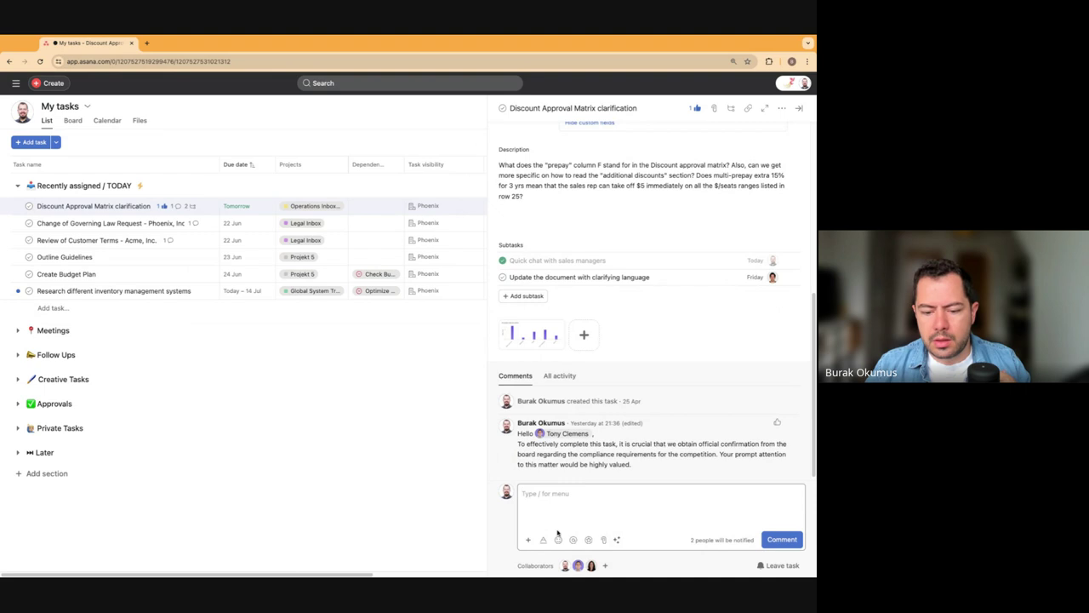
left_click(604, 540)
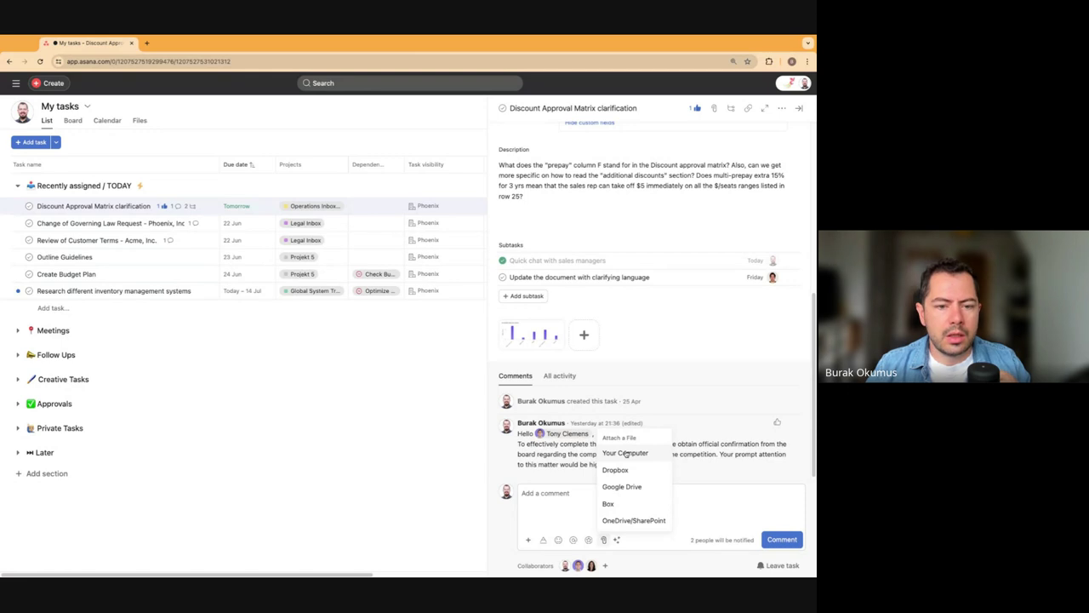
left_click(626, 452)
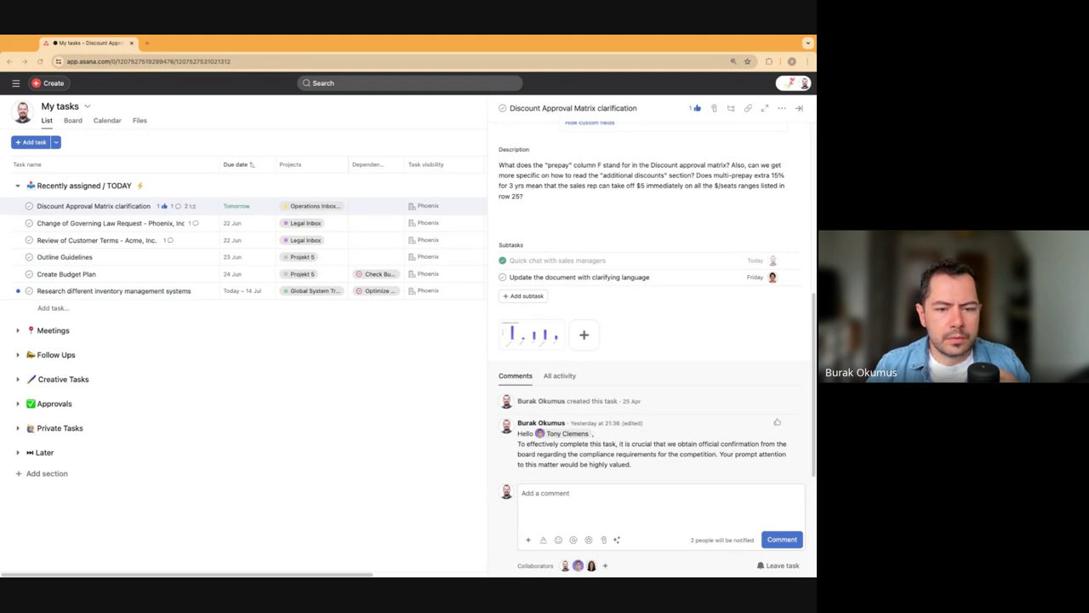
key("Return")
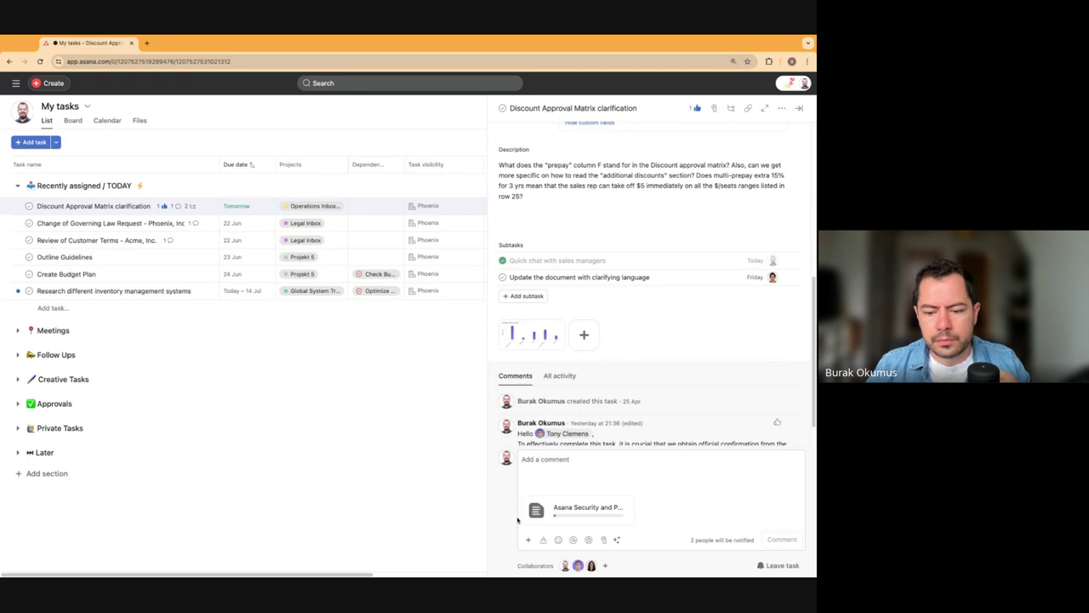
Write "Matrix attached" as the comment text and post the comment with its attachment.
left_click(563, 464)
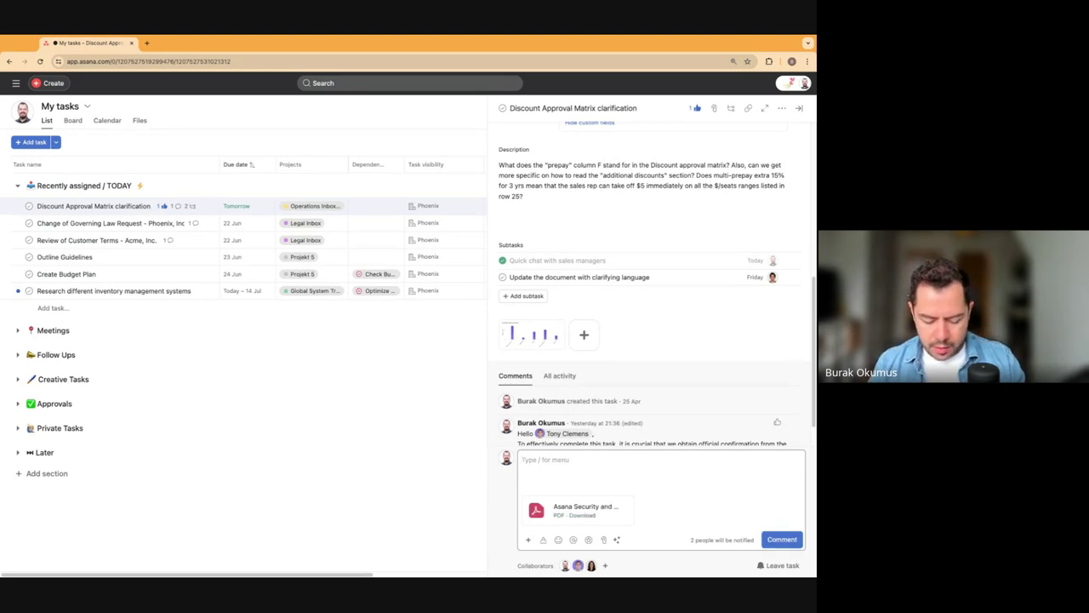
type("S")
key("BackSpace")
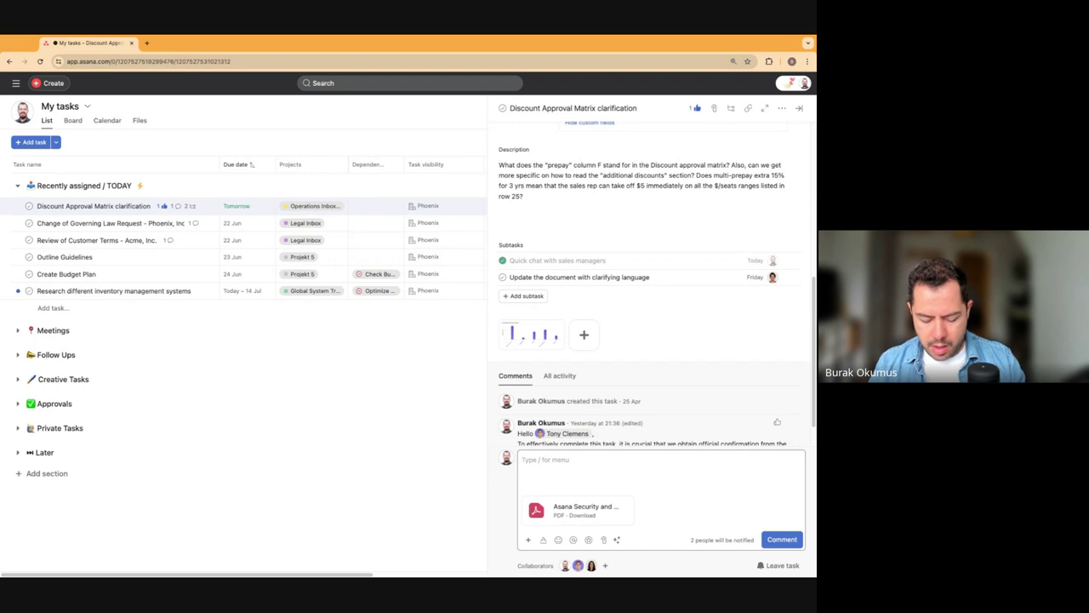
type("Matrix ")
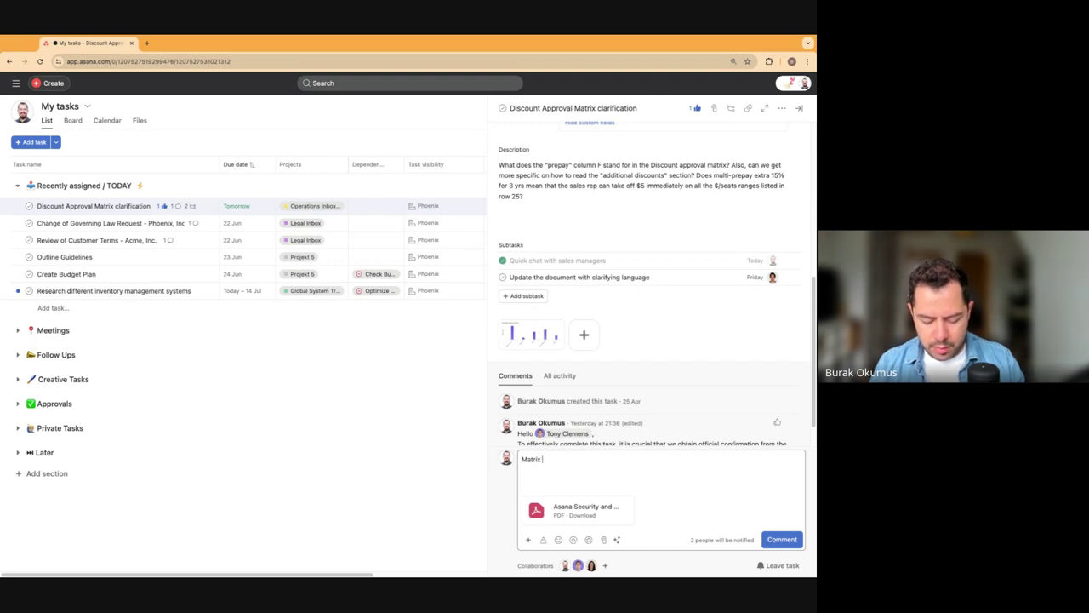
type("attached")
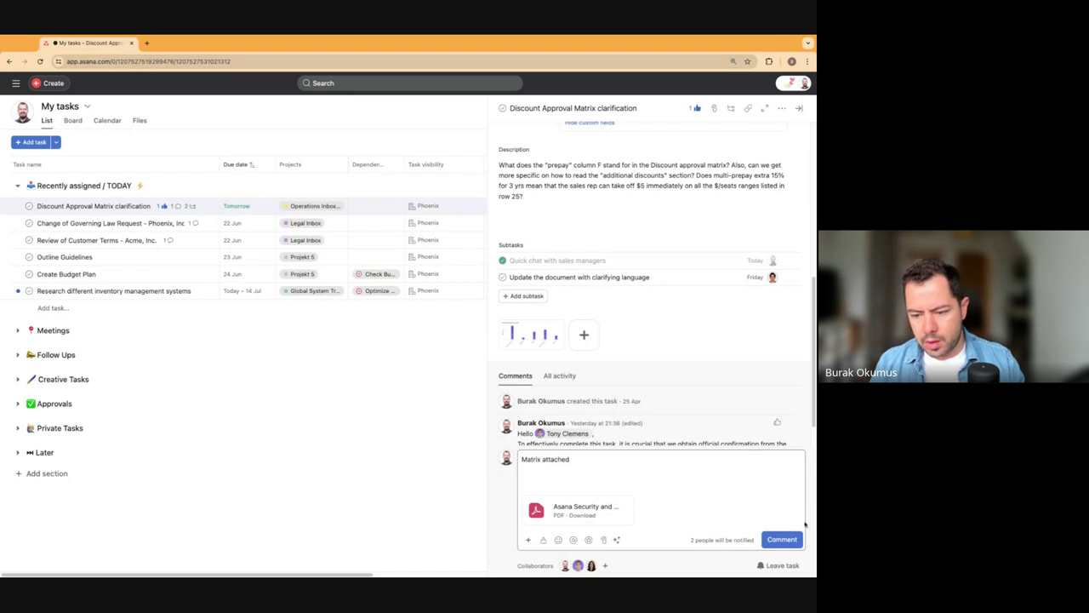
left_click(781, 539)
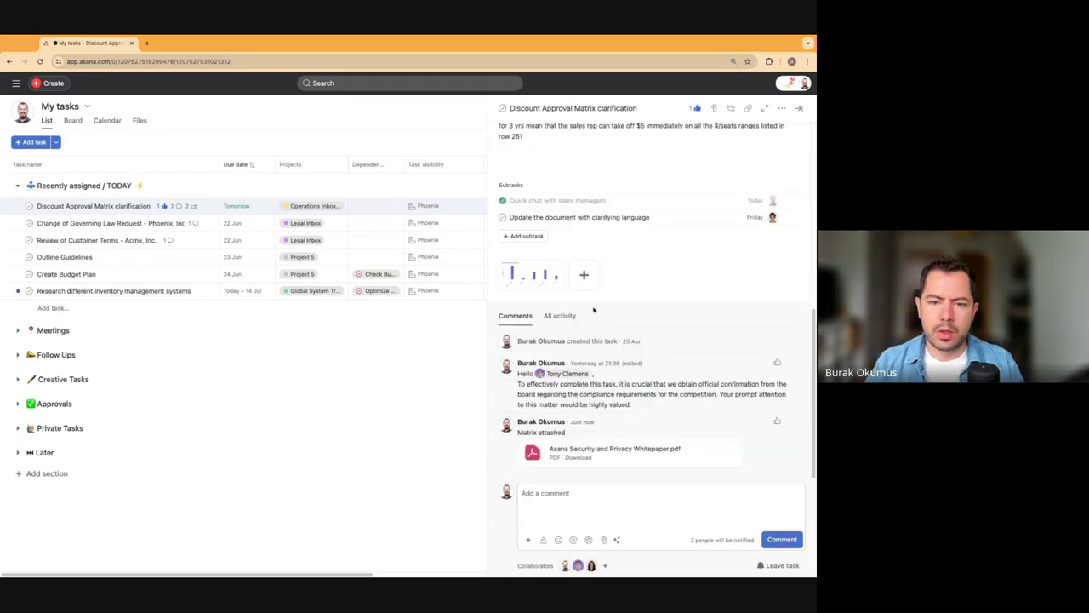
Mark the task "Discount Approval Matrix clarification" complete and close its details.
scroll(594, 309, "up", 10)
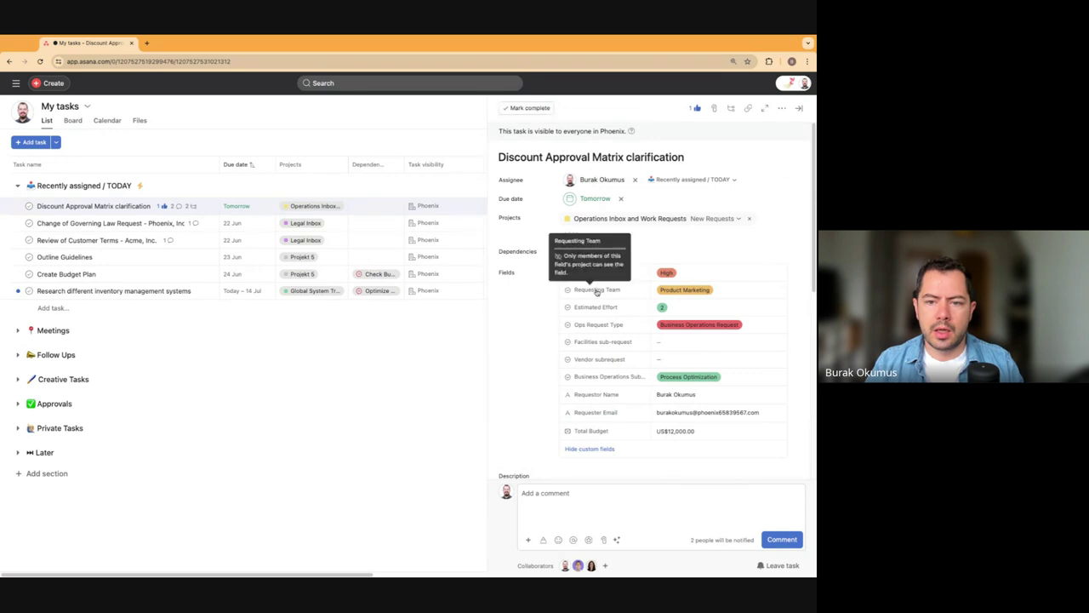
left_click(522, 108)
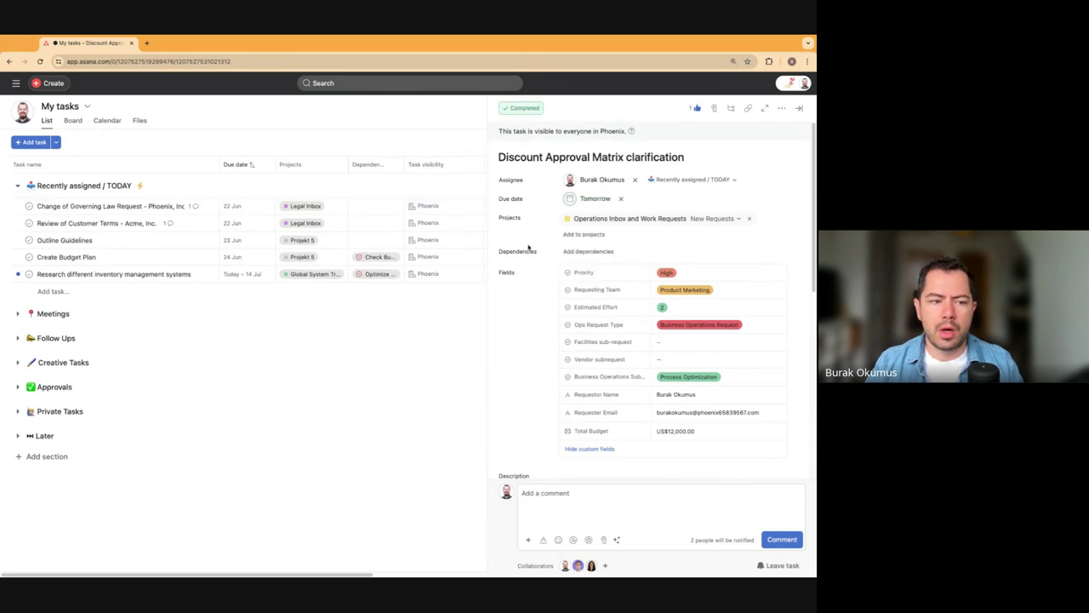
left_click(798, 109)
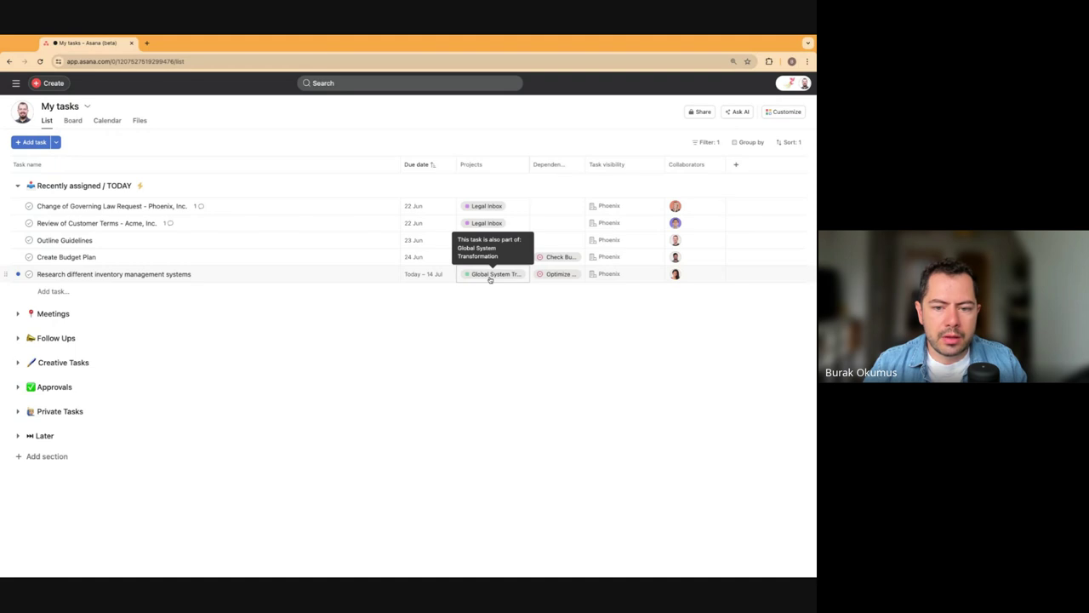
Open the starred project Global System Transformation and hide the navigation sidebar.
left_click(15, 84)
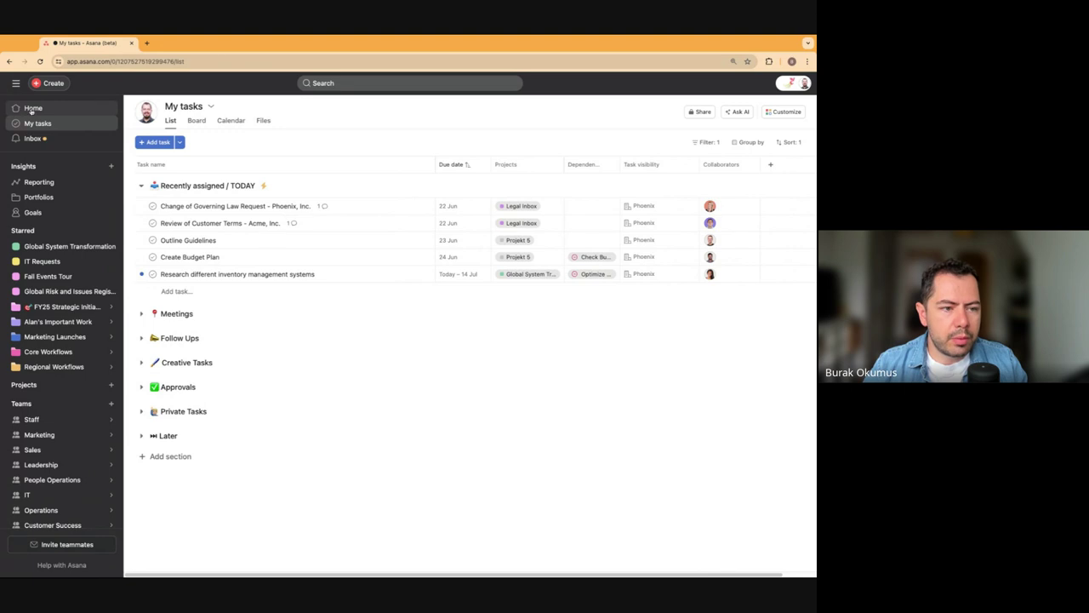
left_click(52, 247)
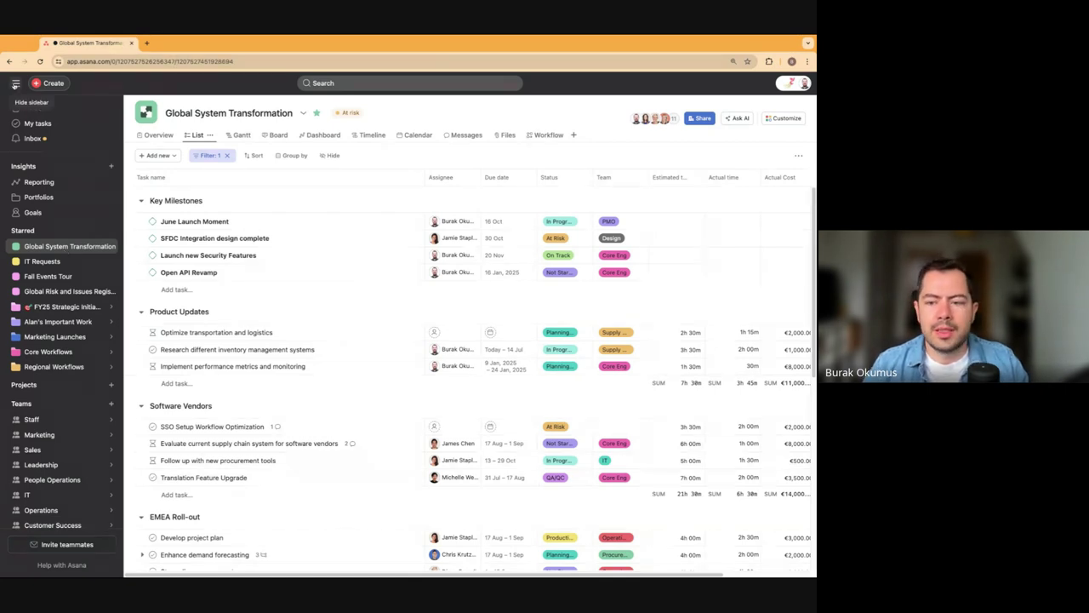
left_click(16, 83)
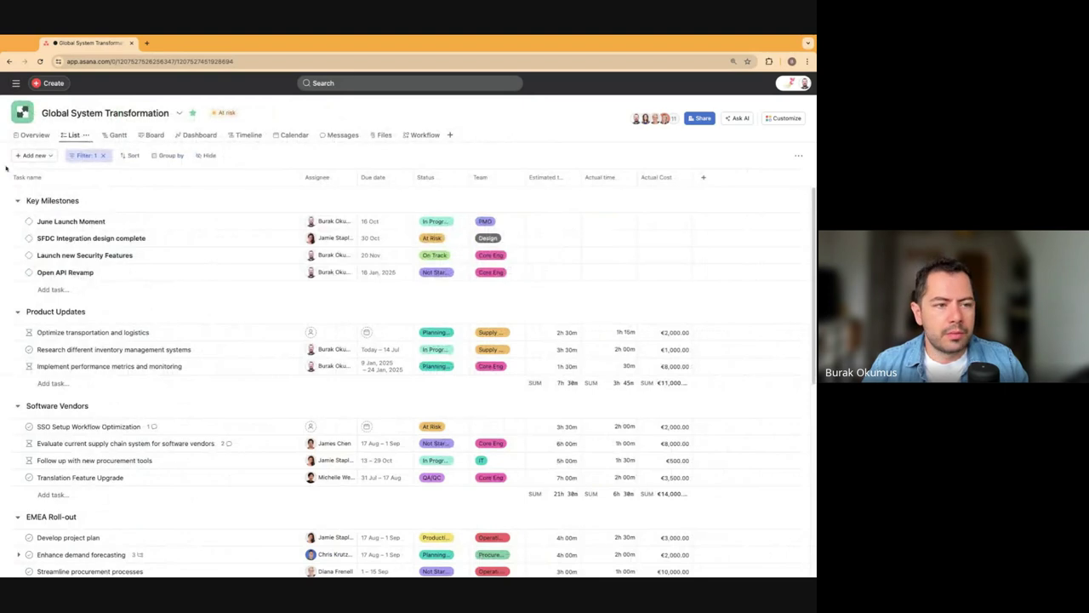
Show the navigation sidebar again and open the project's name for editing without changing it.
left_click(15, 84)
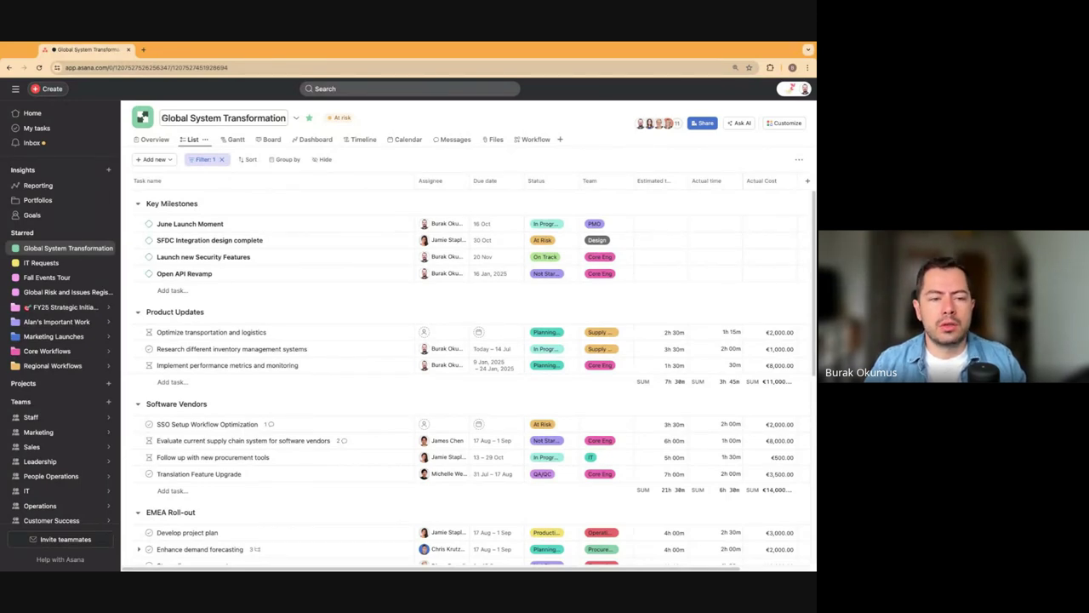
left_click_drag(163, 118, 286, 118)
left_click(272, 118)
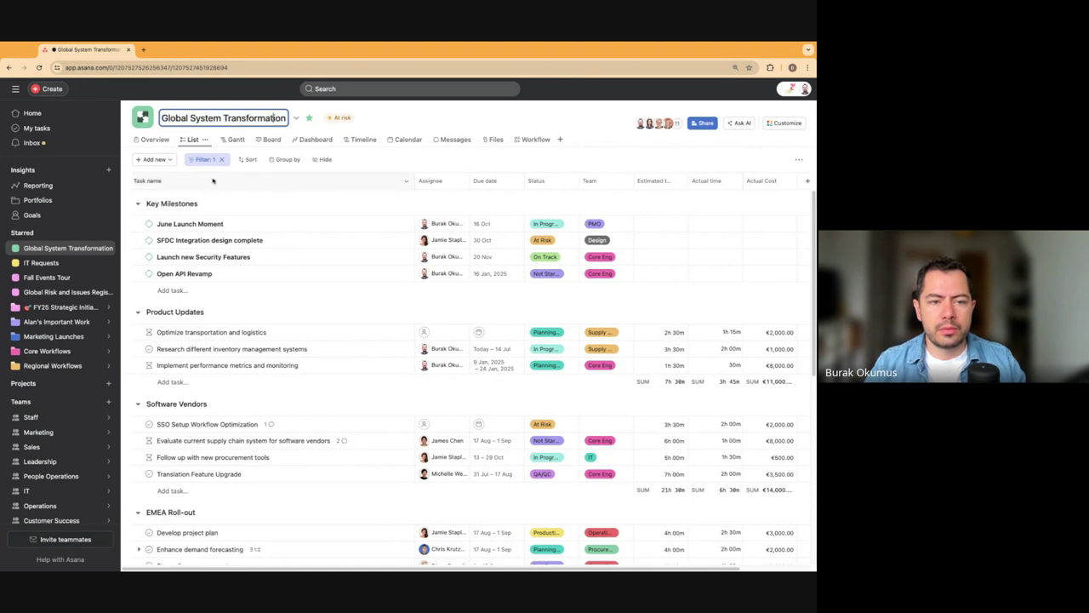
Leave the project name field and examine the project's sections from Key Milestones to Legal Contracts, with their tasks and assignees.
left_click(453, 120)
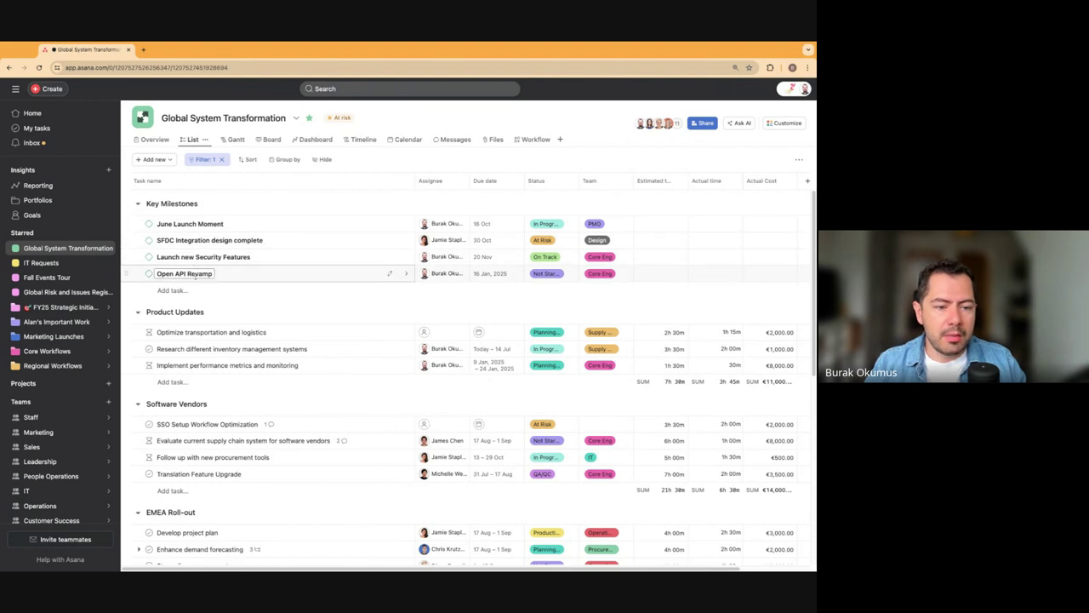
scroll(241, 277, "down", 1)
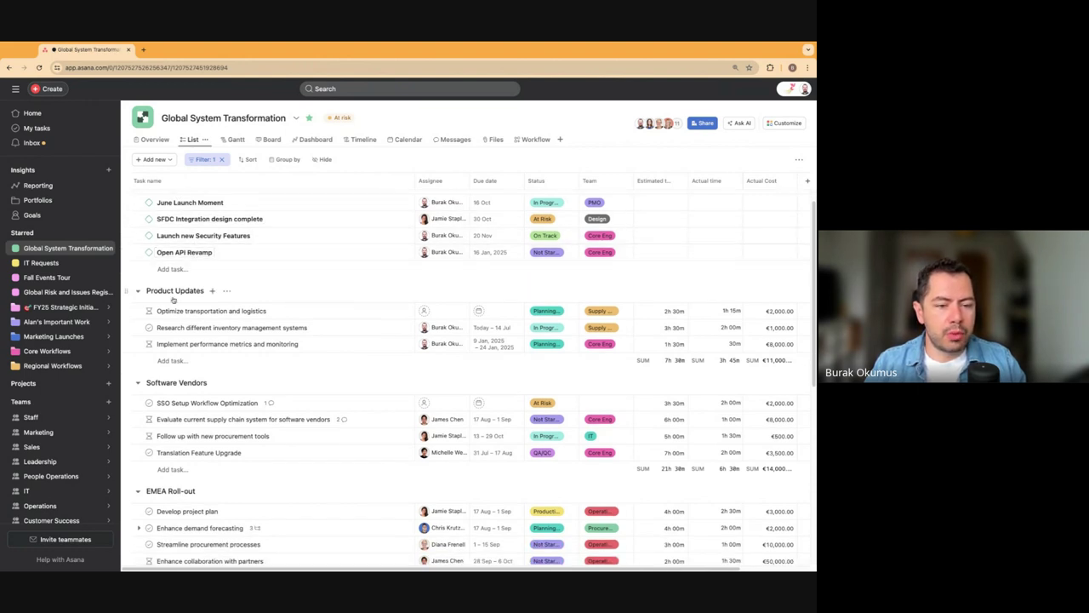
scroll(214, 300, "down", 1)
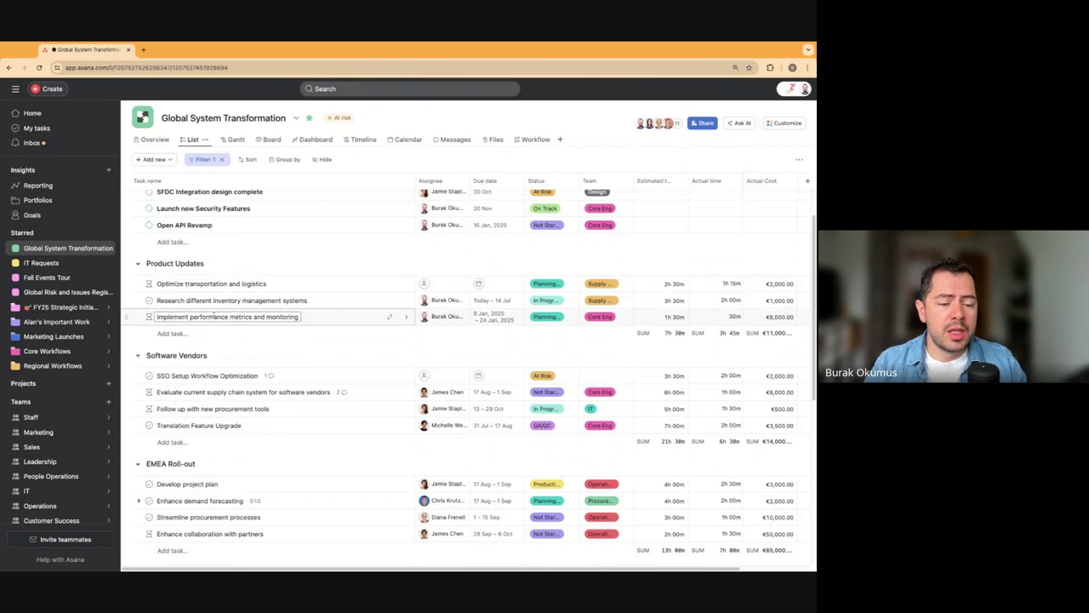
scroll(230, 371, "down", 10)
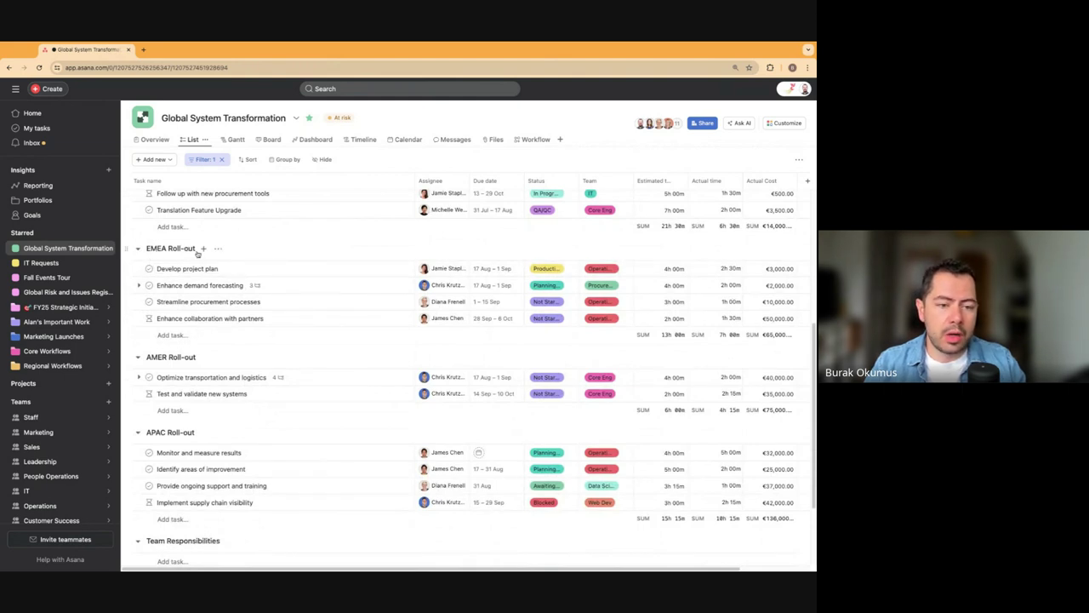
left_click(240, 301)
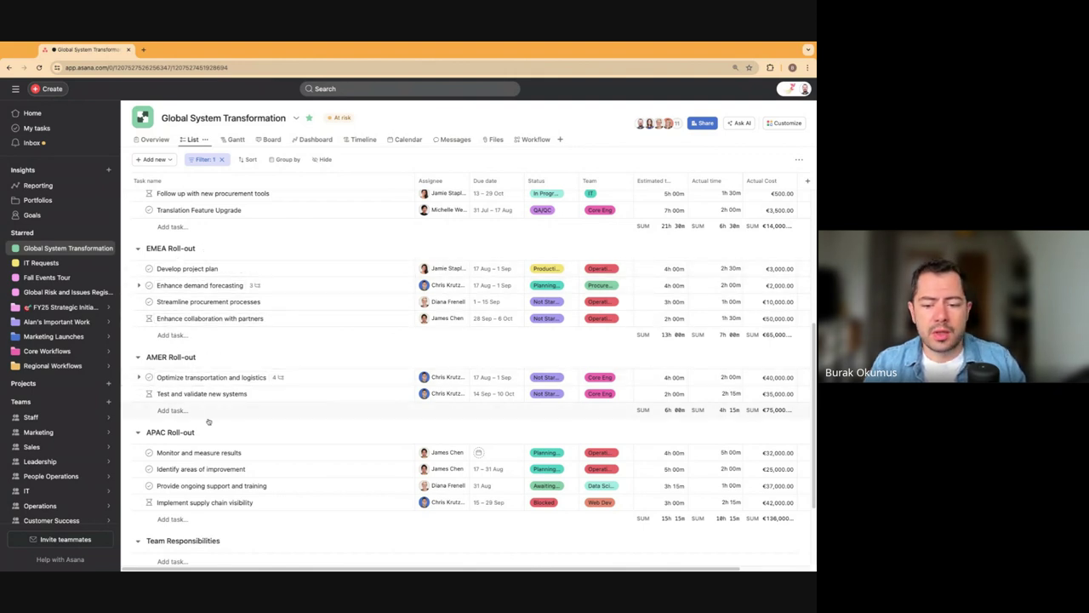
scroll(245, 459, "down", 1)
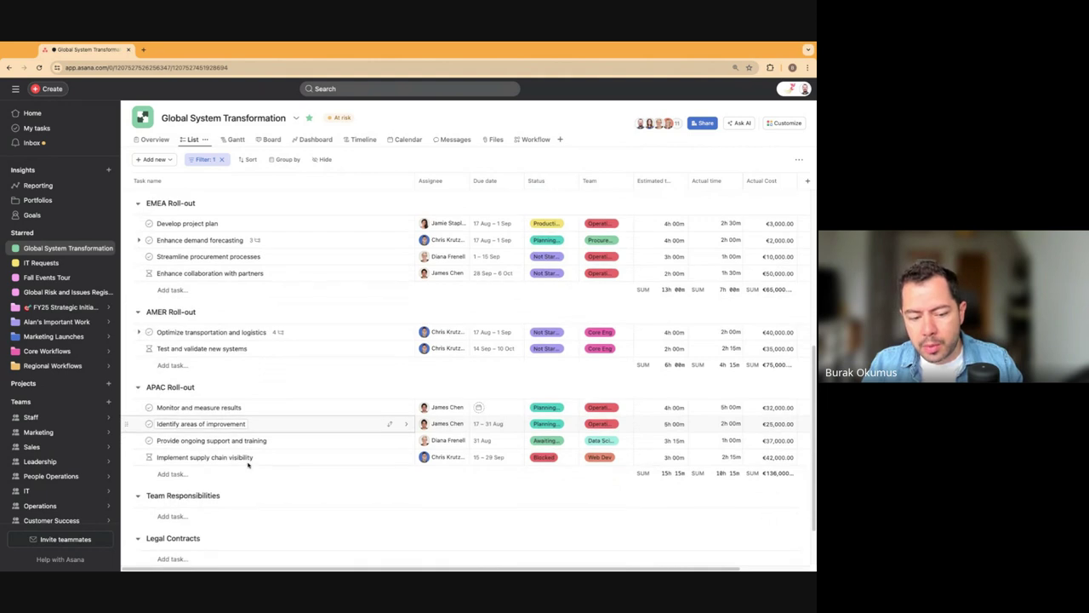
scroll(247, 464, "up", 3)
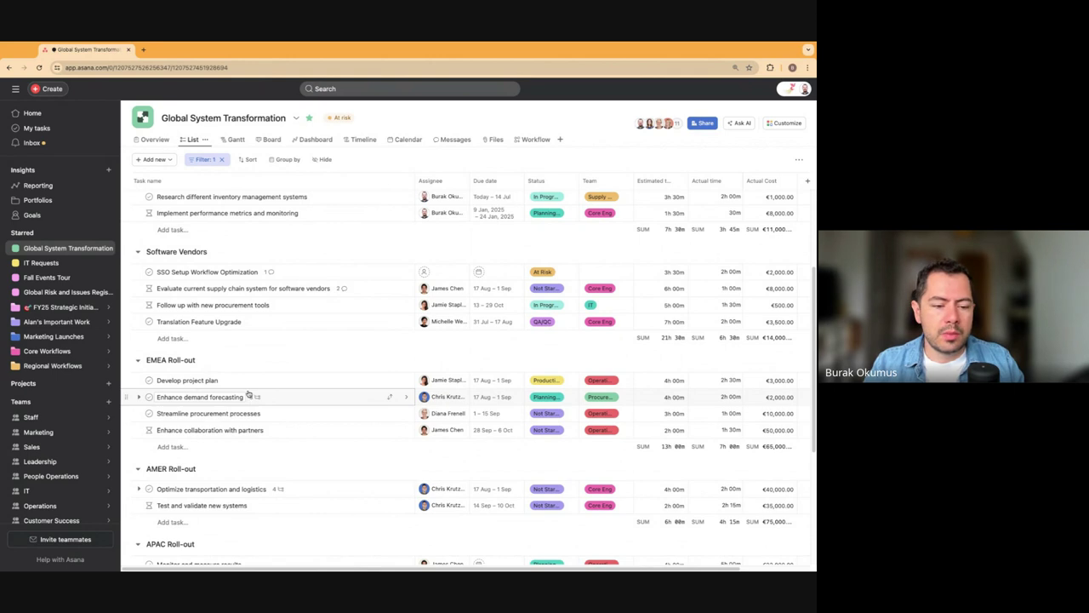
scroll(204, 406, "up", 3)
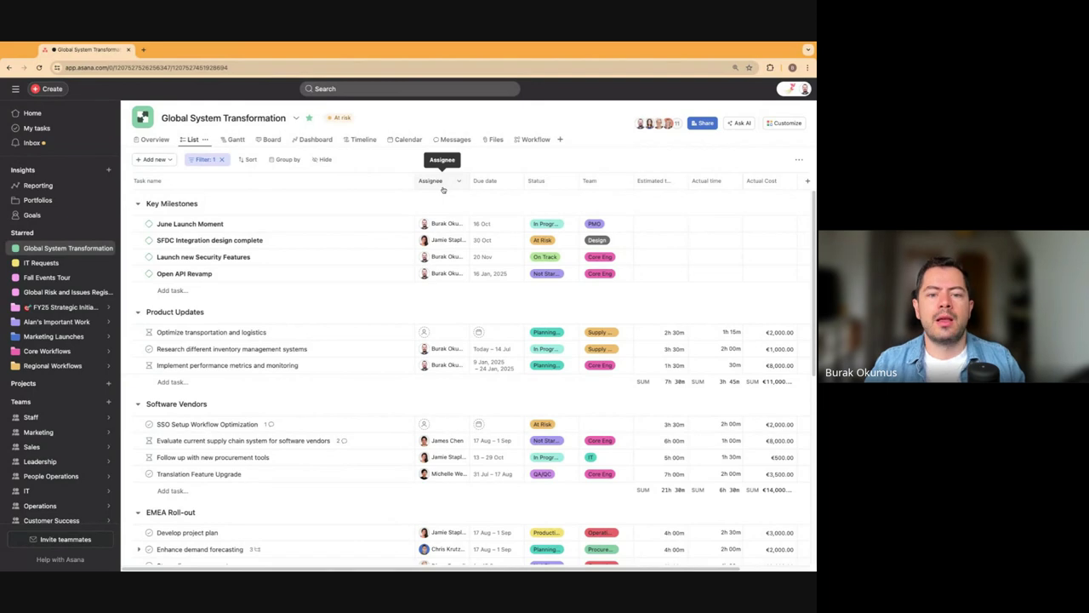
mouse_move(444, 244)
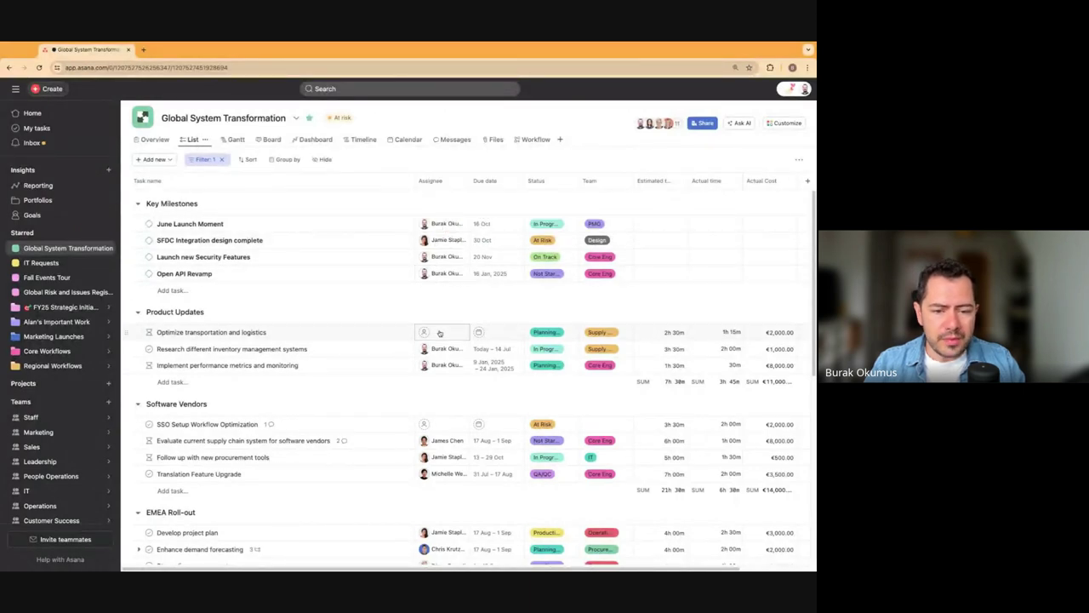
mouse_move(438, 368)
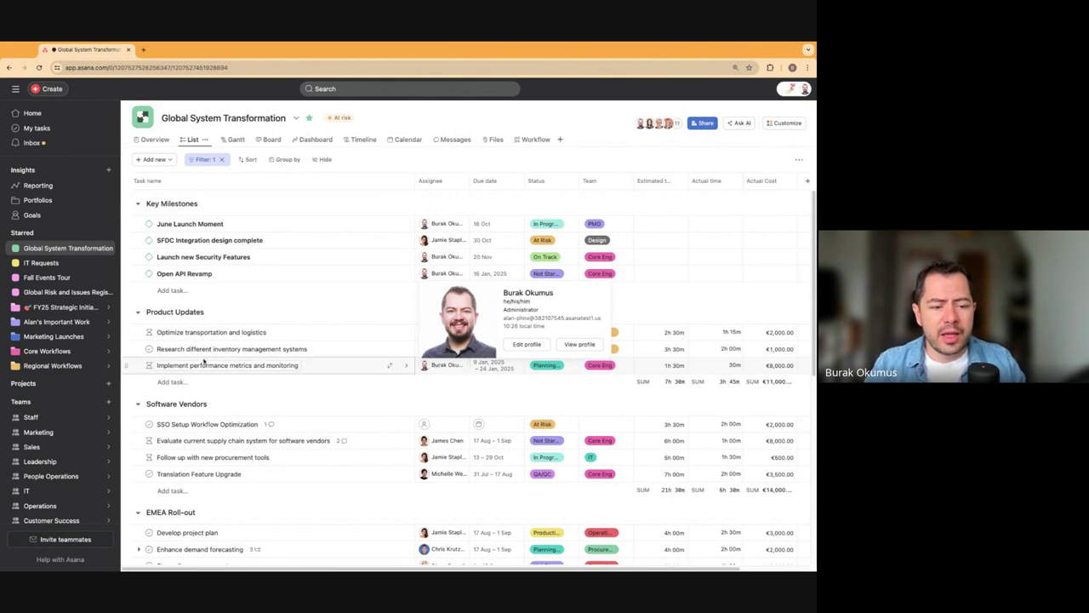
mouse_move(147, 367)
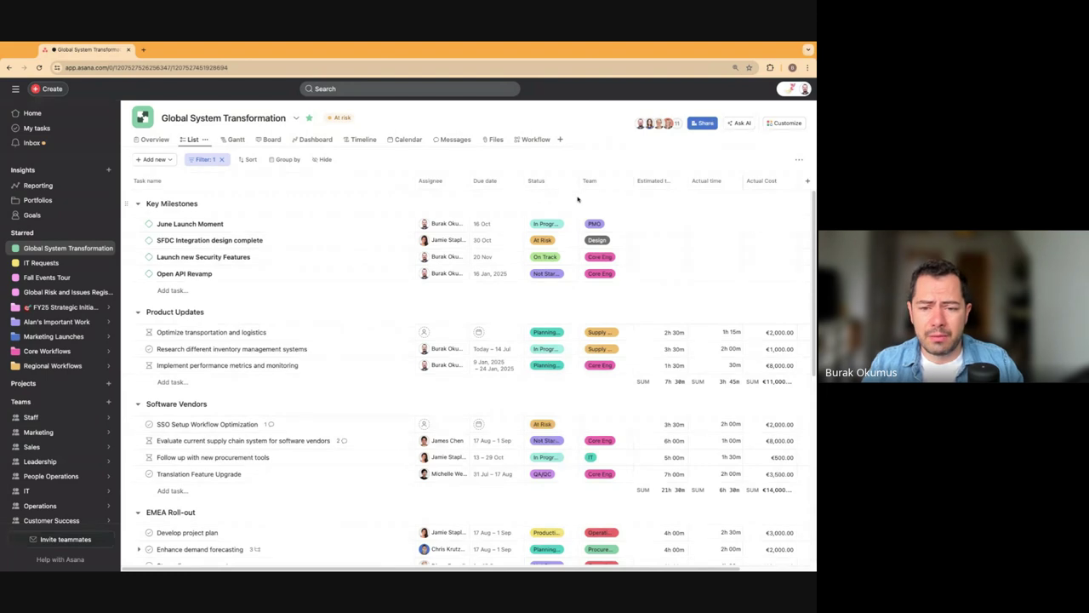
Collapse the Key Milestones section and review the Status options for the task "Optimize transportation and logistics".
left_click(138, 206)
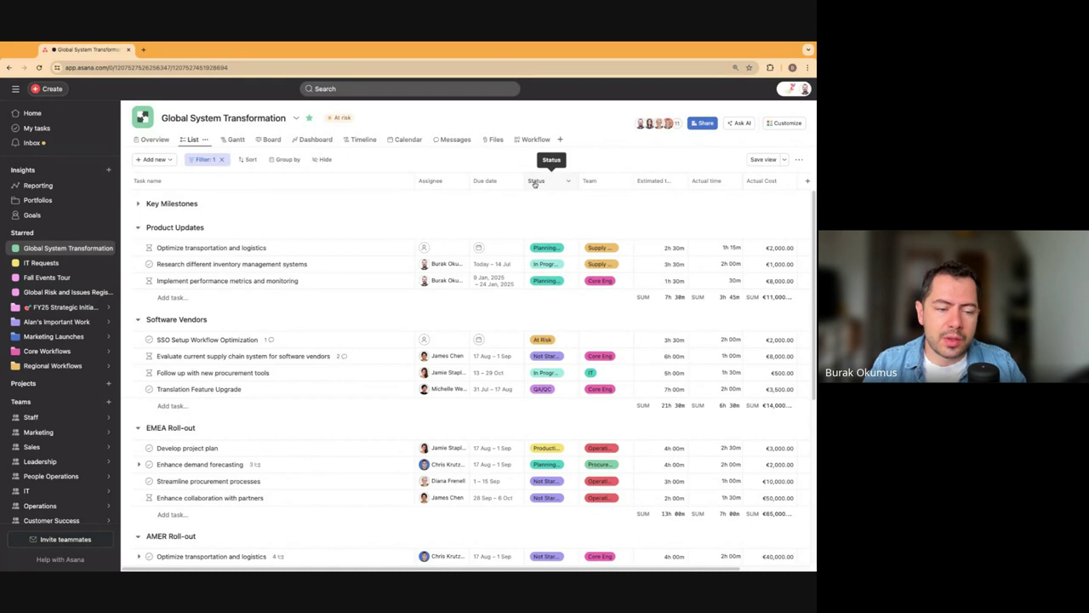
left_click(549, 249)
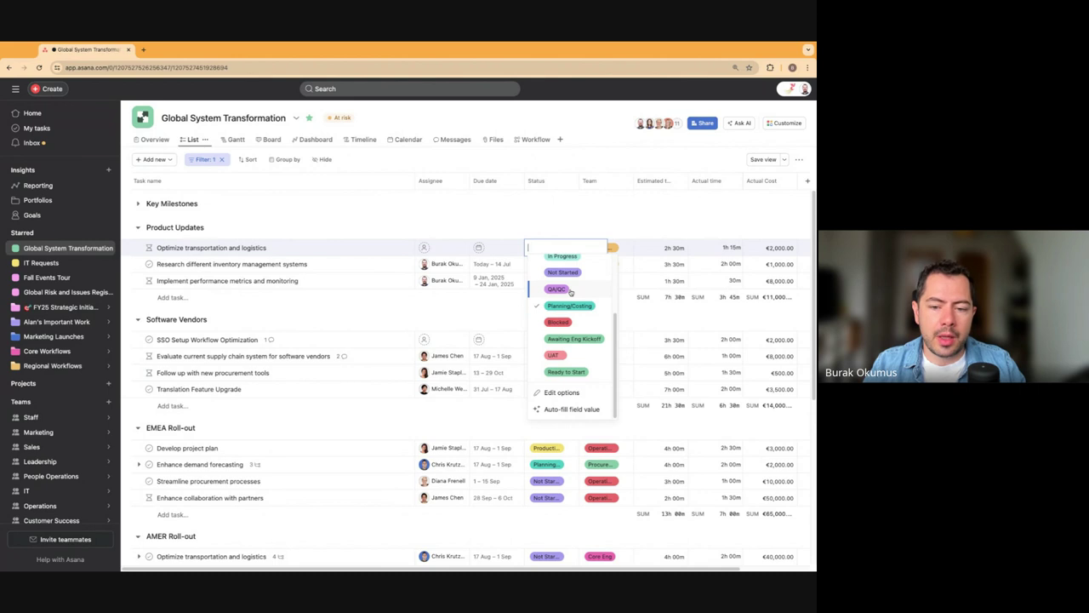
scroll(570, 291, "up", 1)
scroll(574, 298, "up", 2)
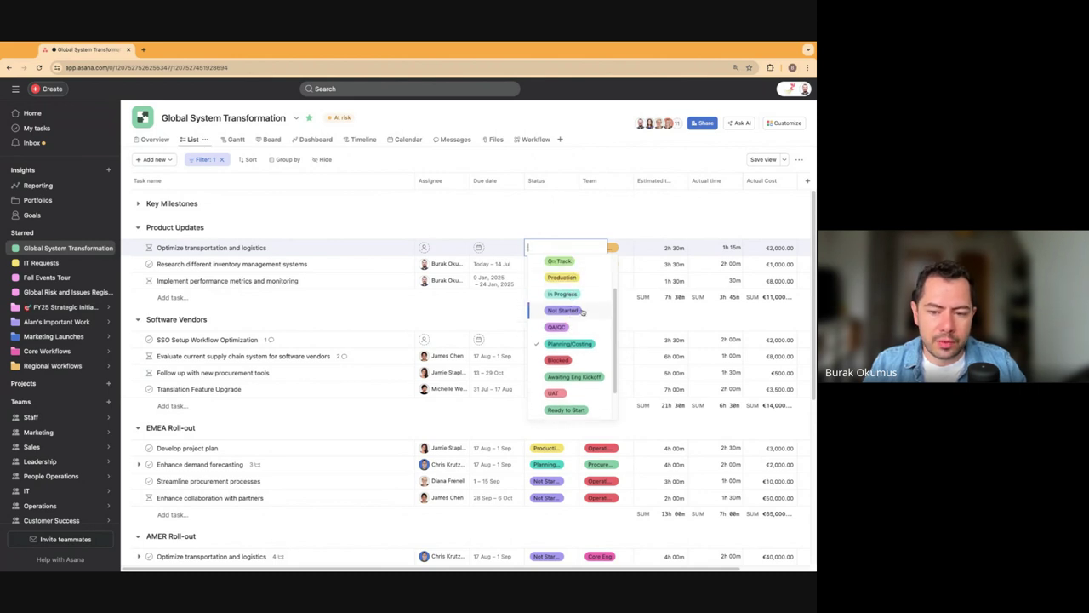
scroll(583, 318, "up", 1)
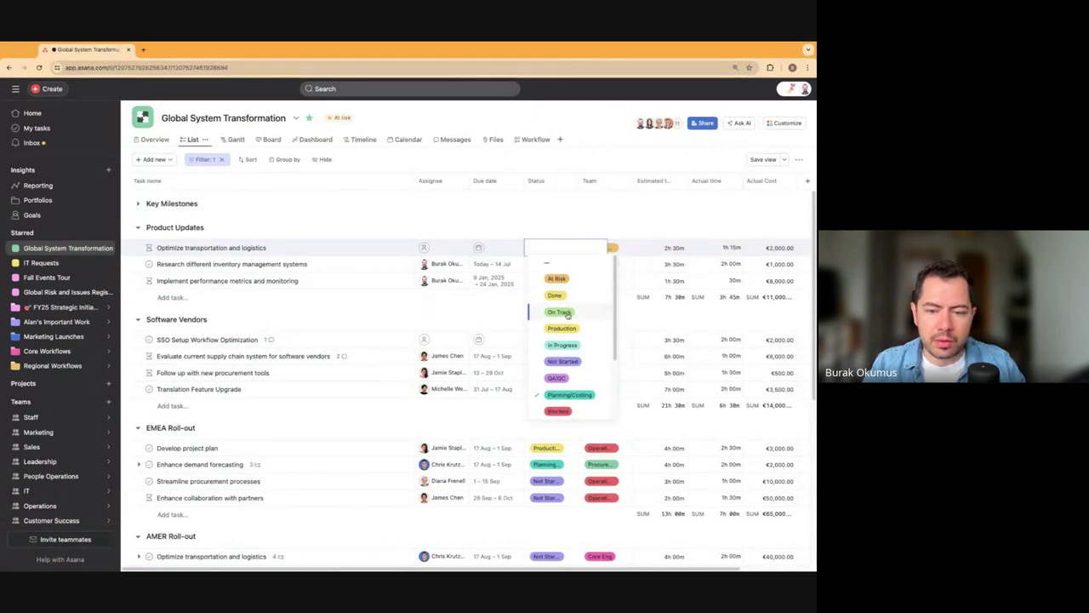
left_click(548, 223)
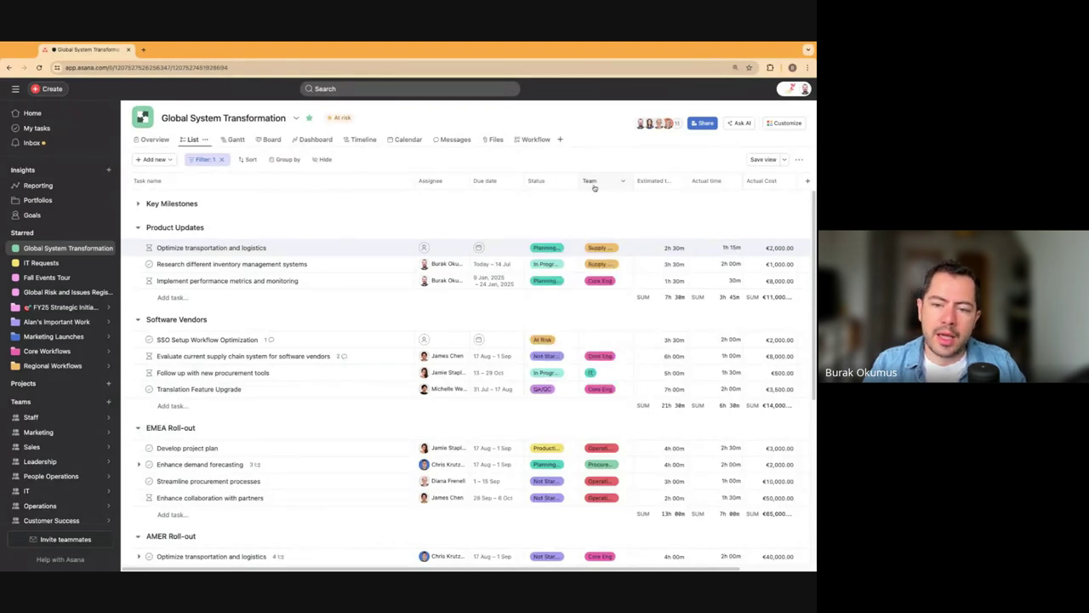
Review the available Team options for the task "Optimize transportation and logistics" and close the list.
left_click(613, 246)
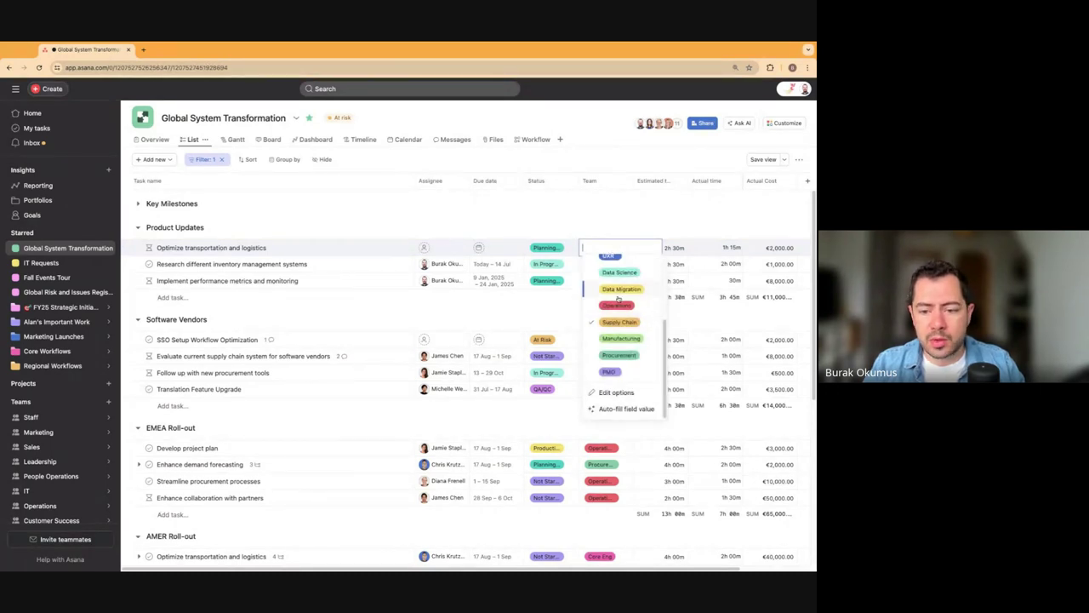
scroll(618, 297, "up", 3)
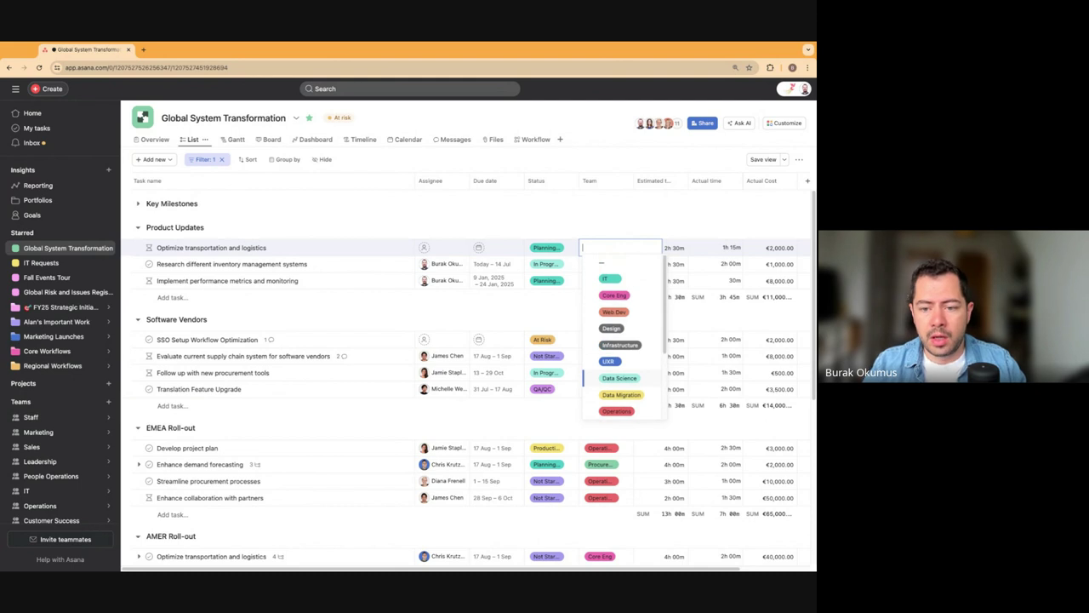
left_click(614, 219)
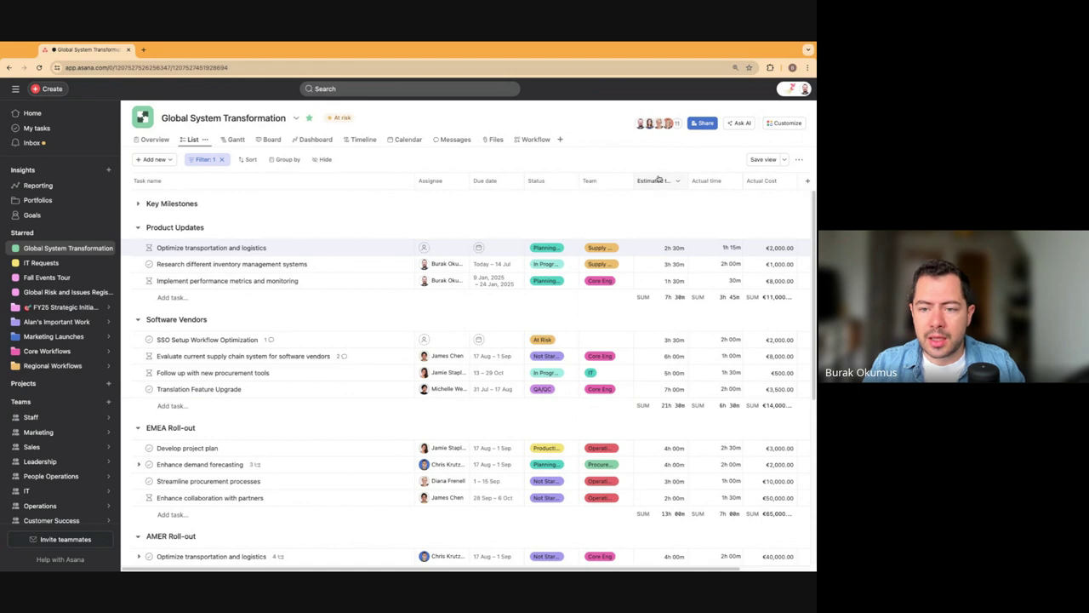
Widen the Estimated time column, and open and close the Team and Estimated time values of "Optimize transportation and logistics".
left_click_drag(687, 179, 693, 180)
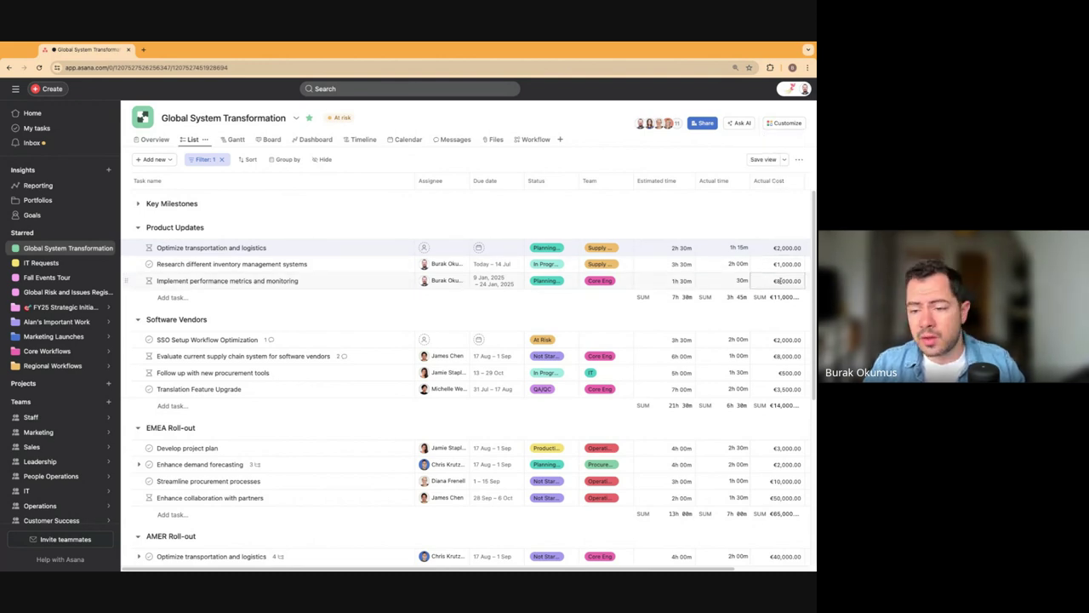
scroll(776, 280, "right", 3)
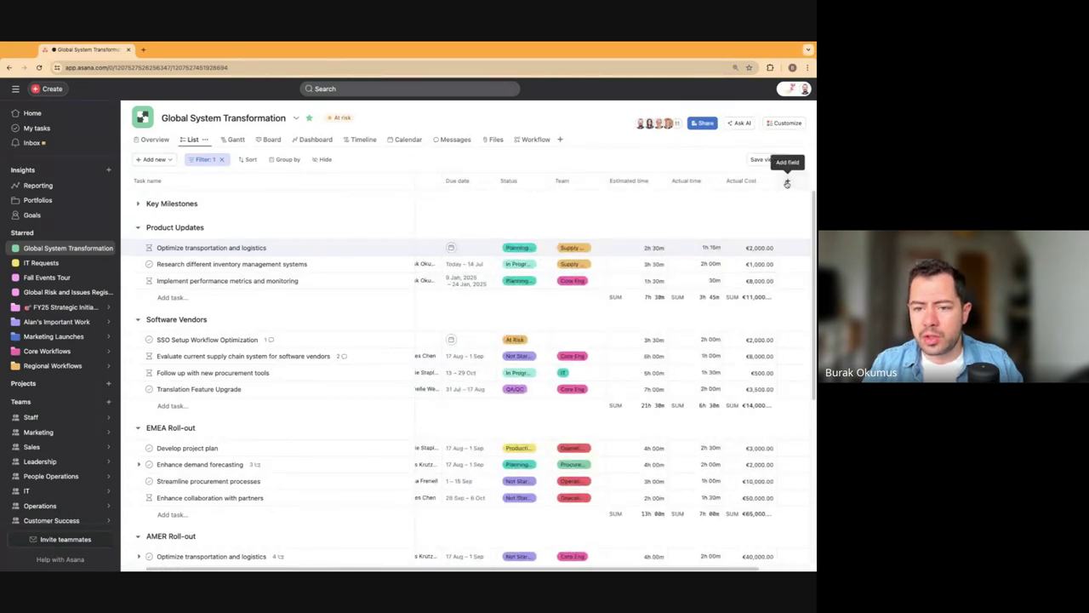
left_click(585, 249)
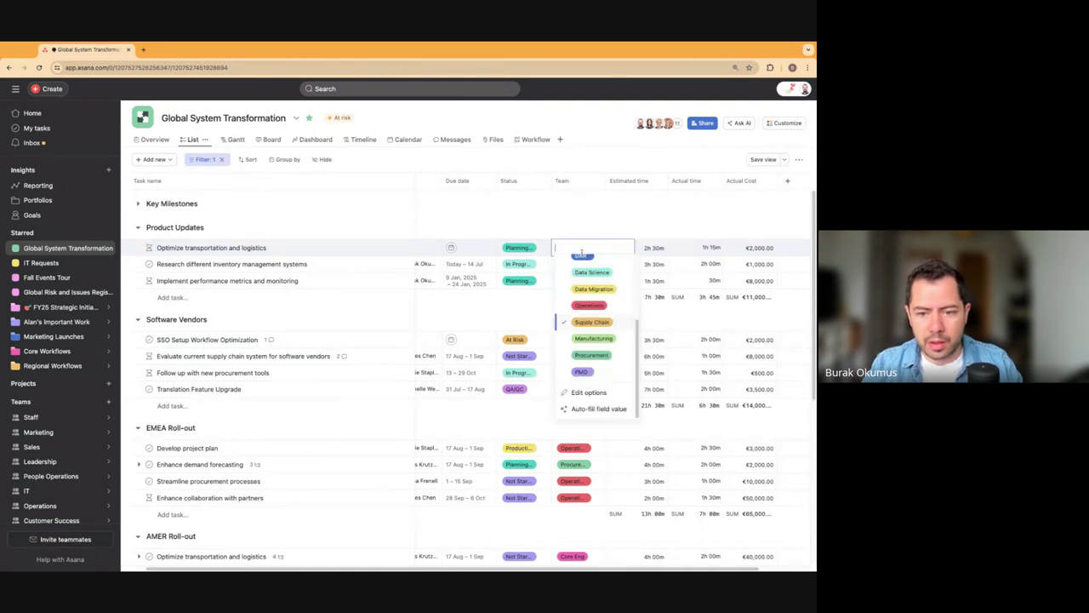
left_click(644, 246)
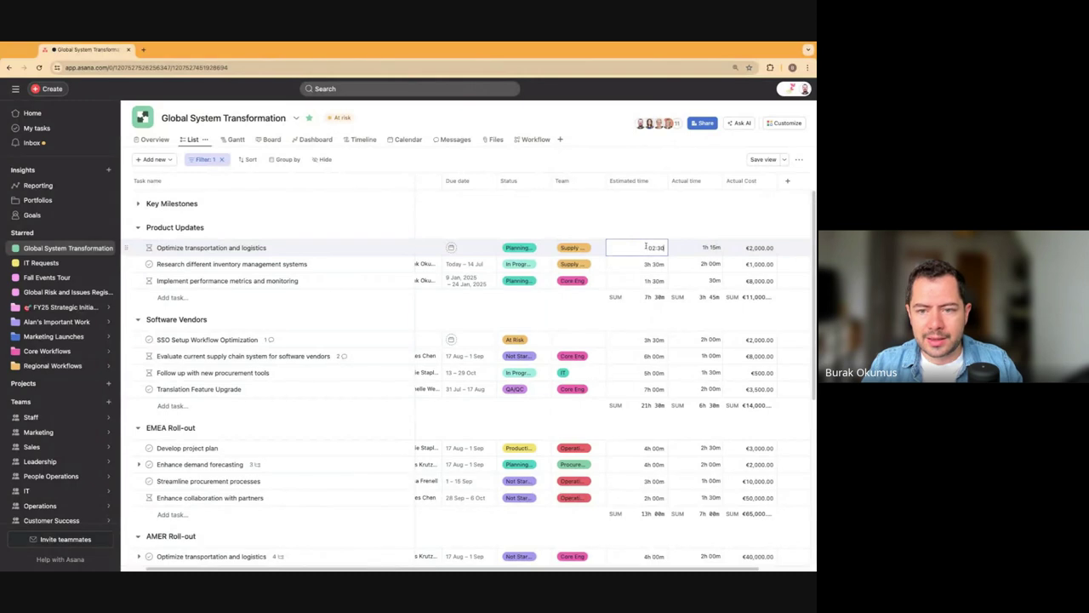
key("Return")
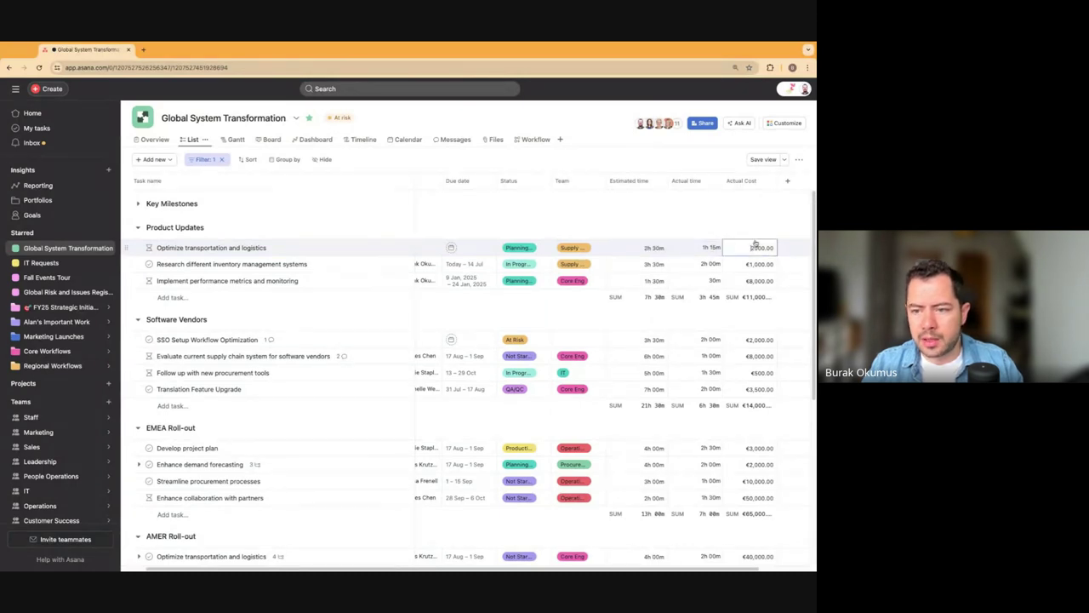
Review the field types offered for a new project field and close the list without adding one.
left_click(788, 182)
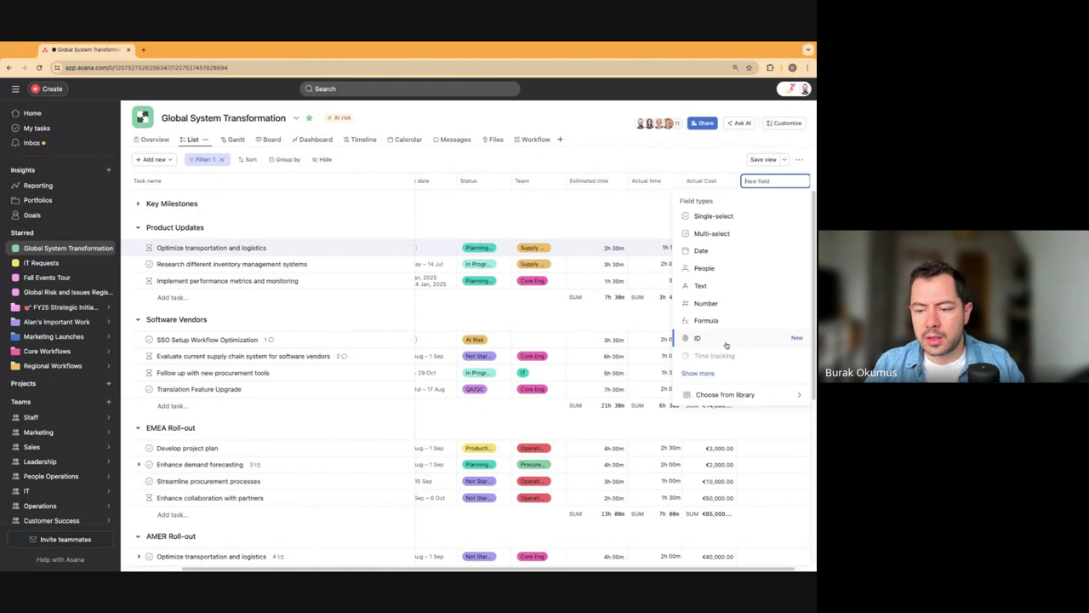
left_click(618, 215)
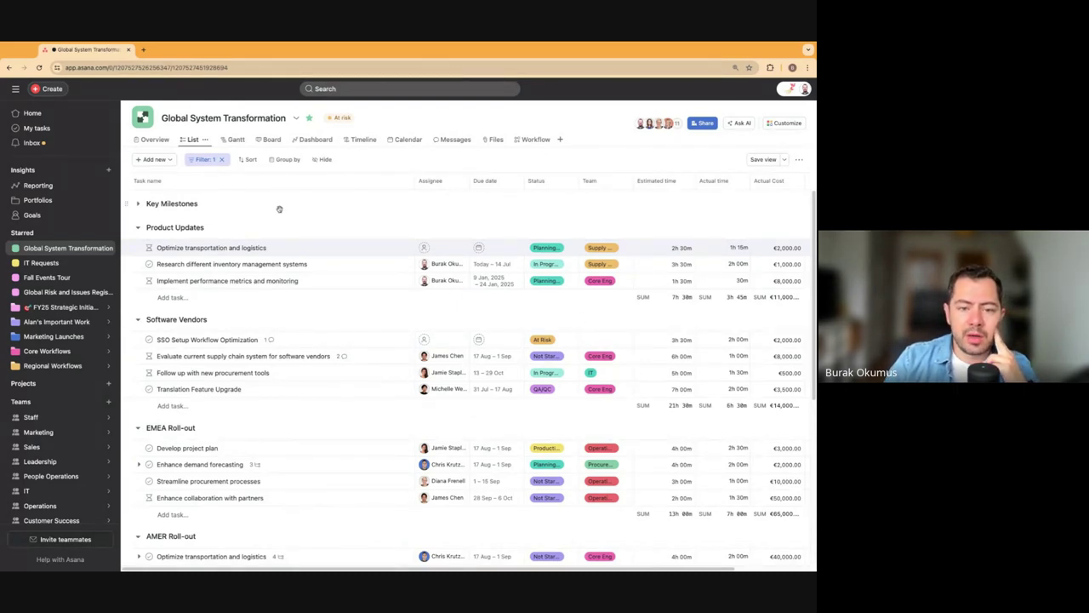
Open the project's overview and review its description, project roles, connected goals, connected portfolios and status.
left_click(149, 142)
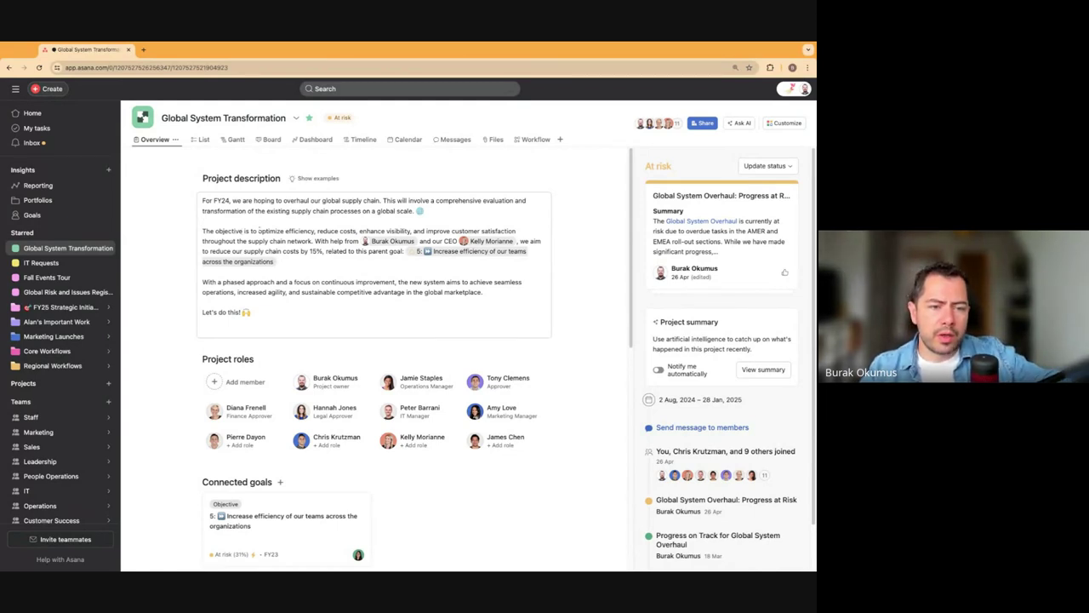
left_click_drag(213, 201, 273, 261)
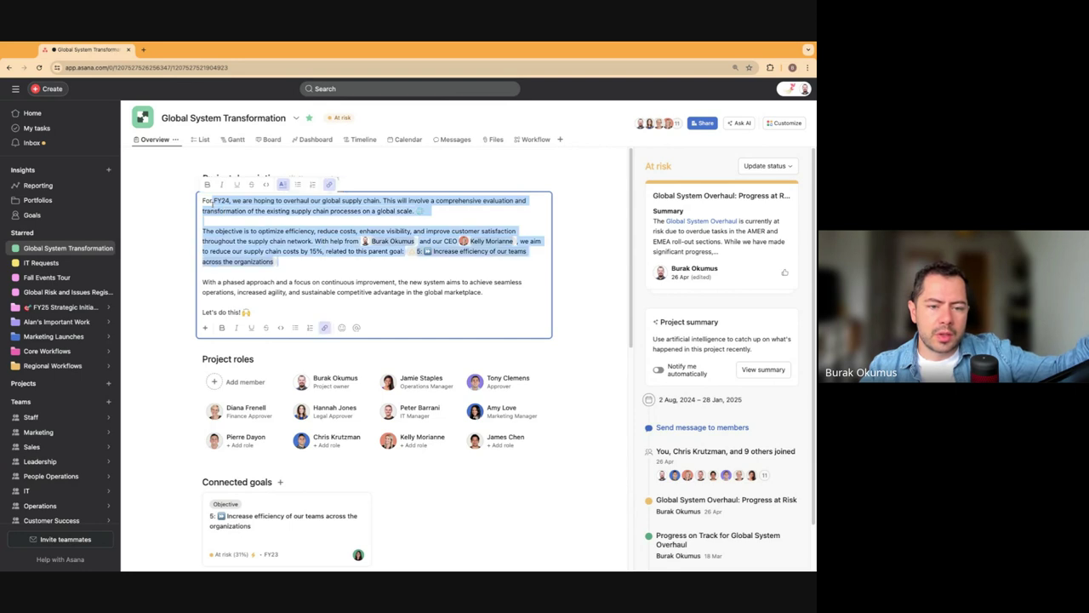
left_click(359, 292)
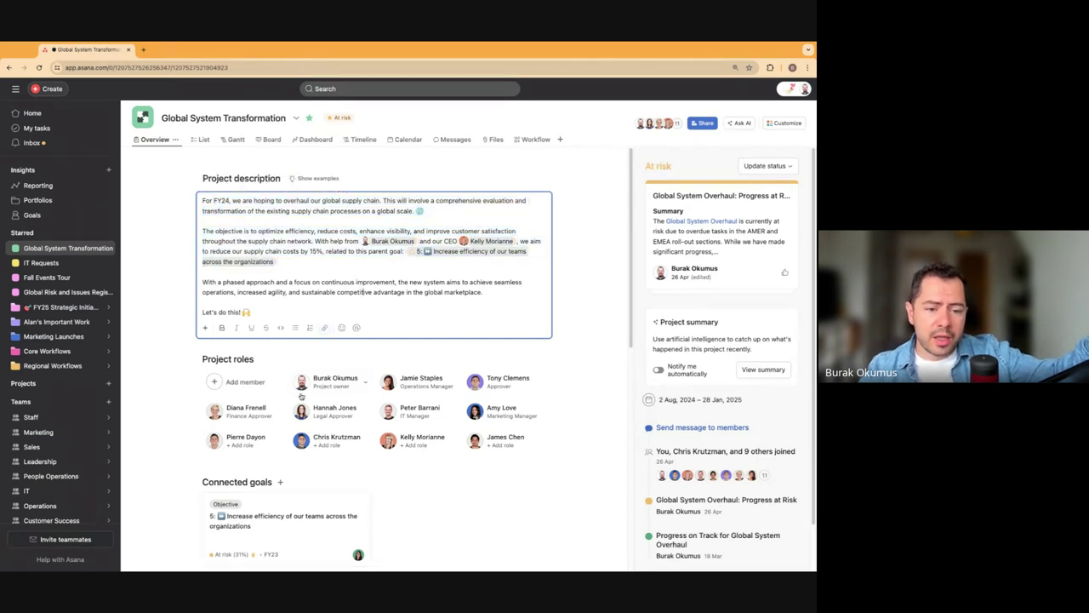
scroll(308, 396, "down", 1)
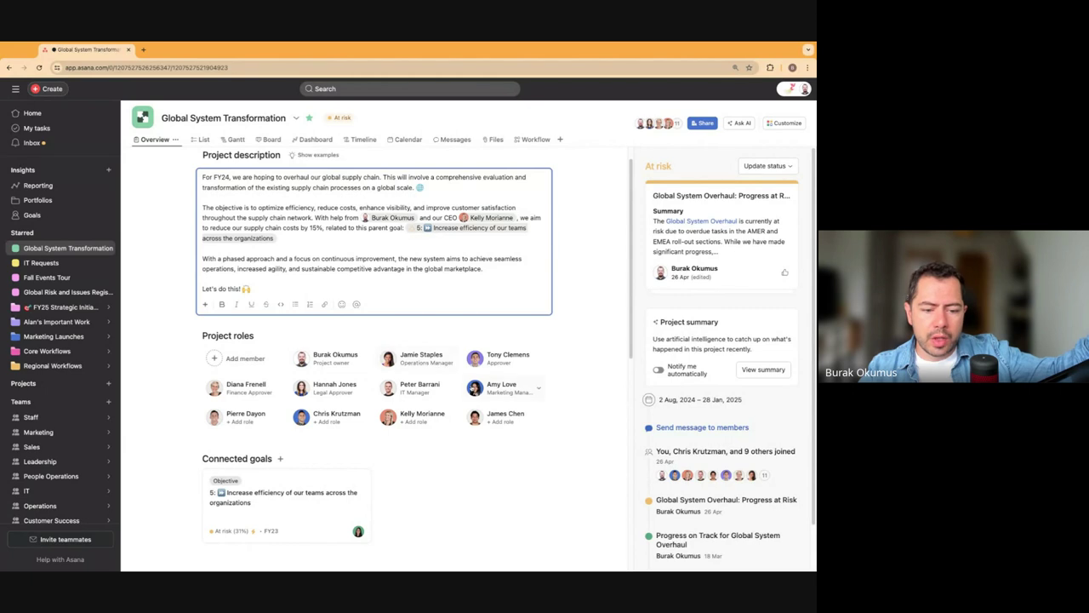
mouse_move(475, 389)
scroll(475, 389, "down", 2)
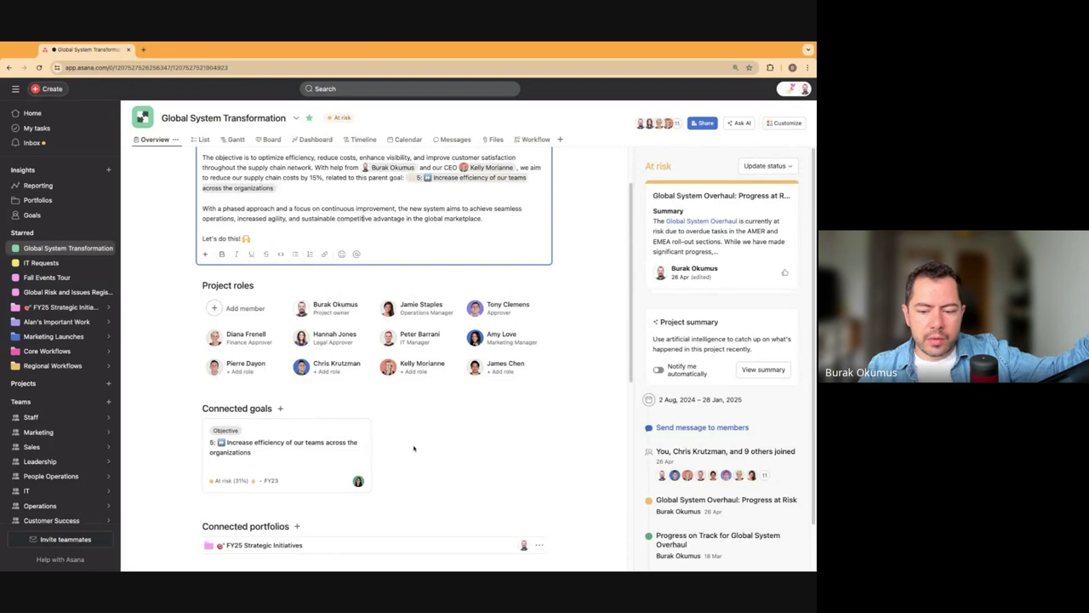
scroll(426, 448, "up", 3)
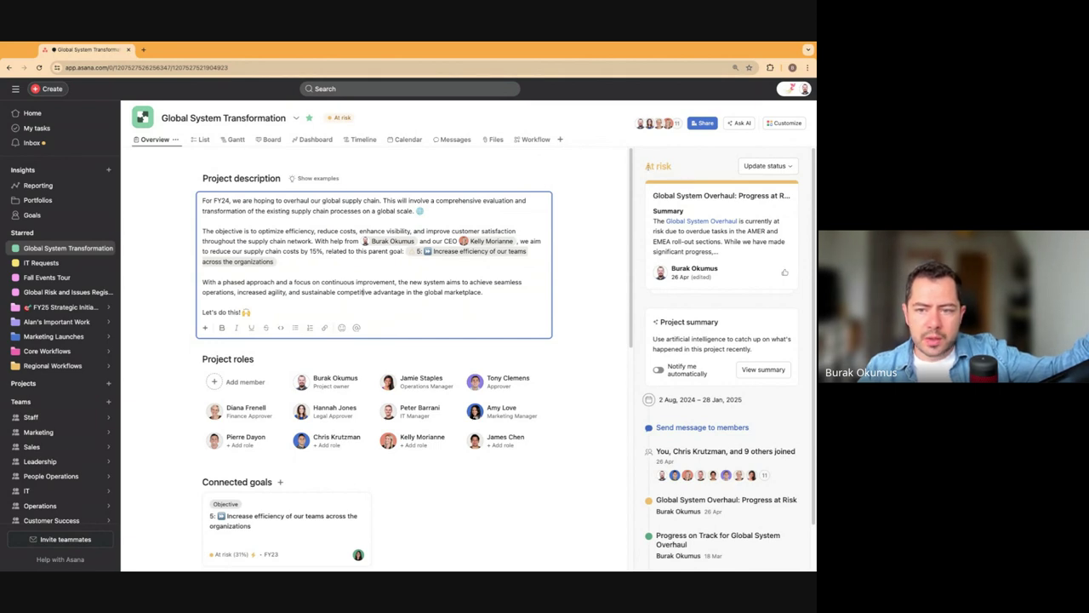
left_click(680, 171)
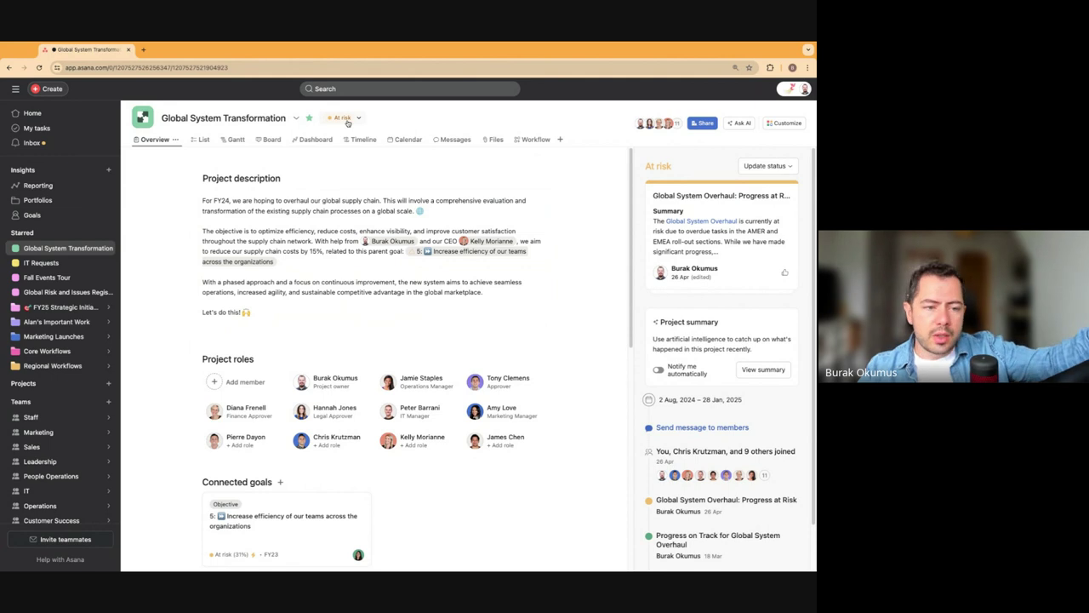
Return to the project's task list and open the Ask AI assistant.
left_click(205, 141)
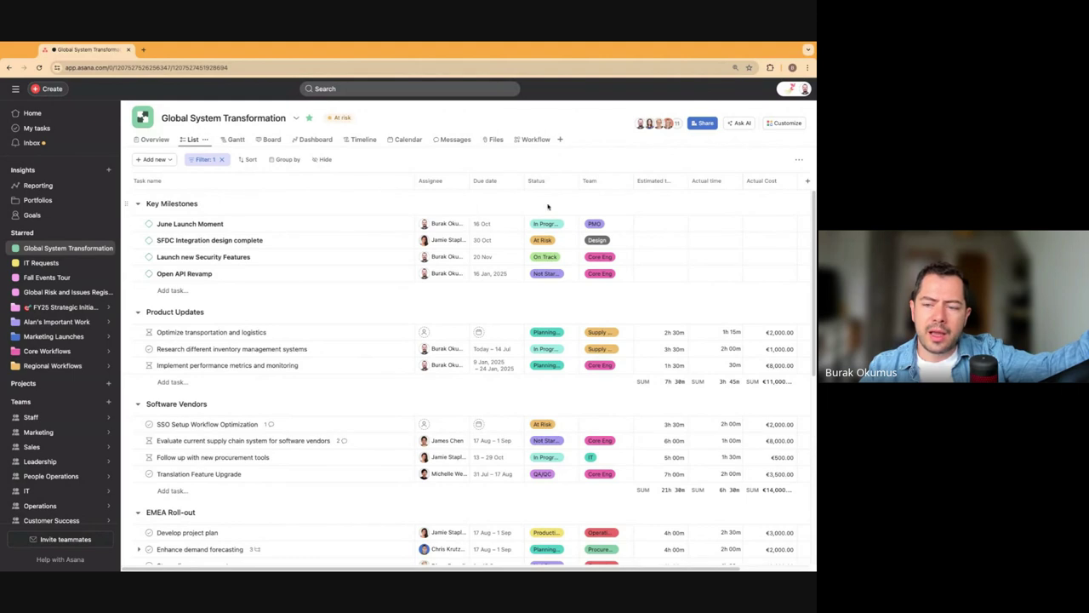
left_click(740, 123)
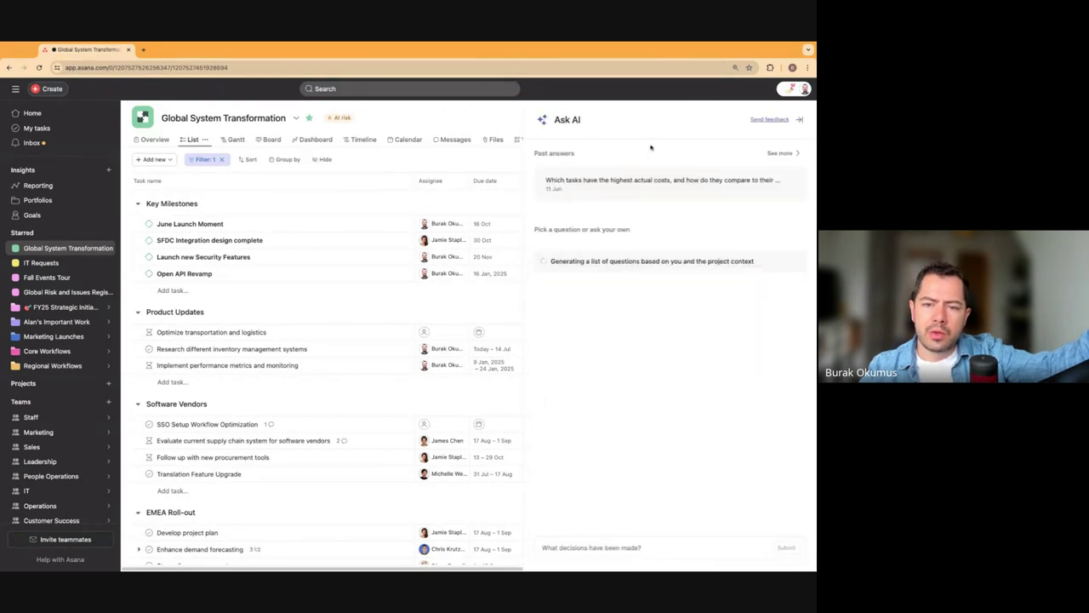
Reopen the Ask AI assistant and expand the full past answer about the tasks with the highest actual costs.
left_click(799, 120)
left_click(741, 123)
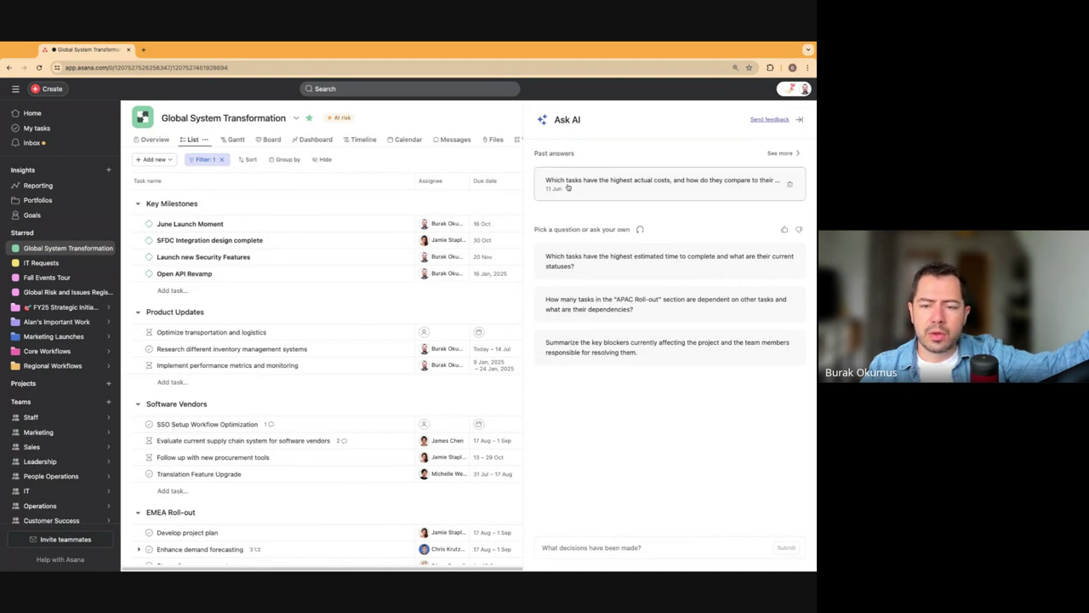
left_click(668, 189)
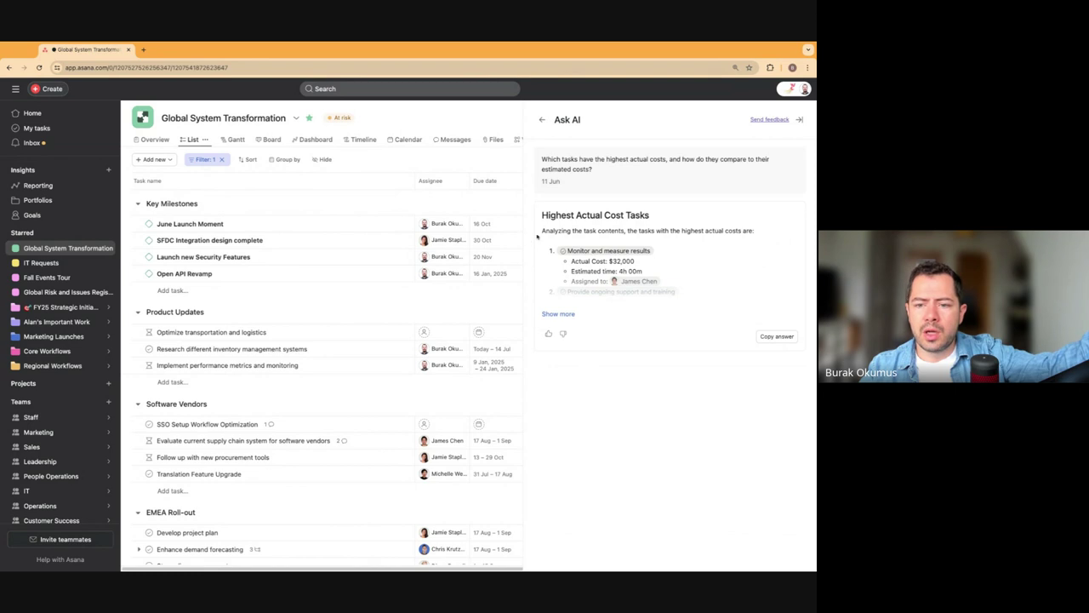
left_click(558, 314)
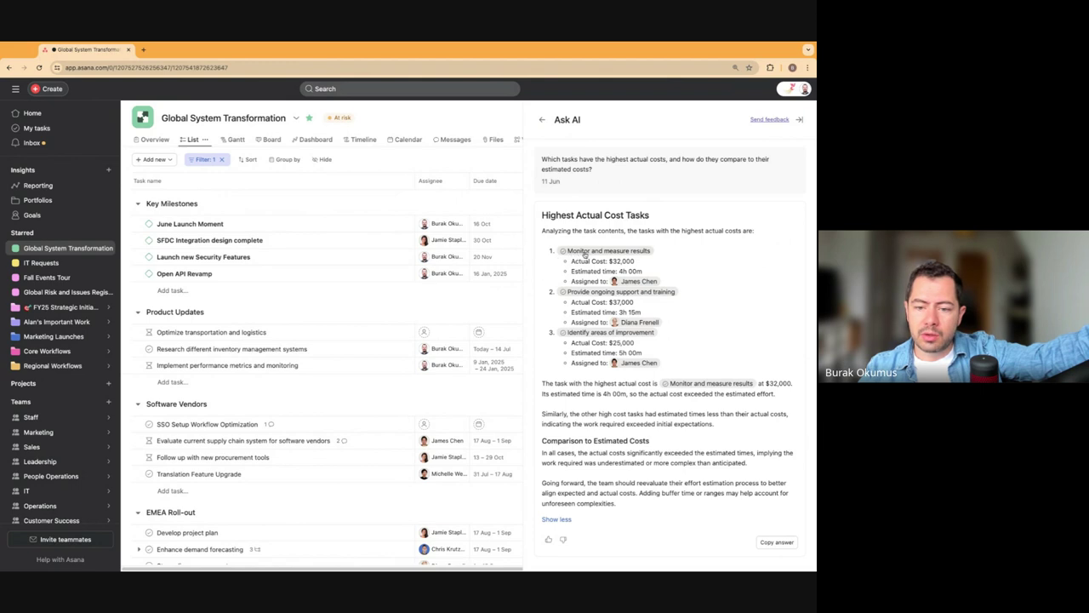
Read the answer's listed tasks and its comparison of actual cost with estimated time for "Monitor and measure results".
mouse_move(586, 255)
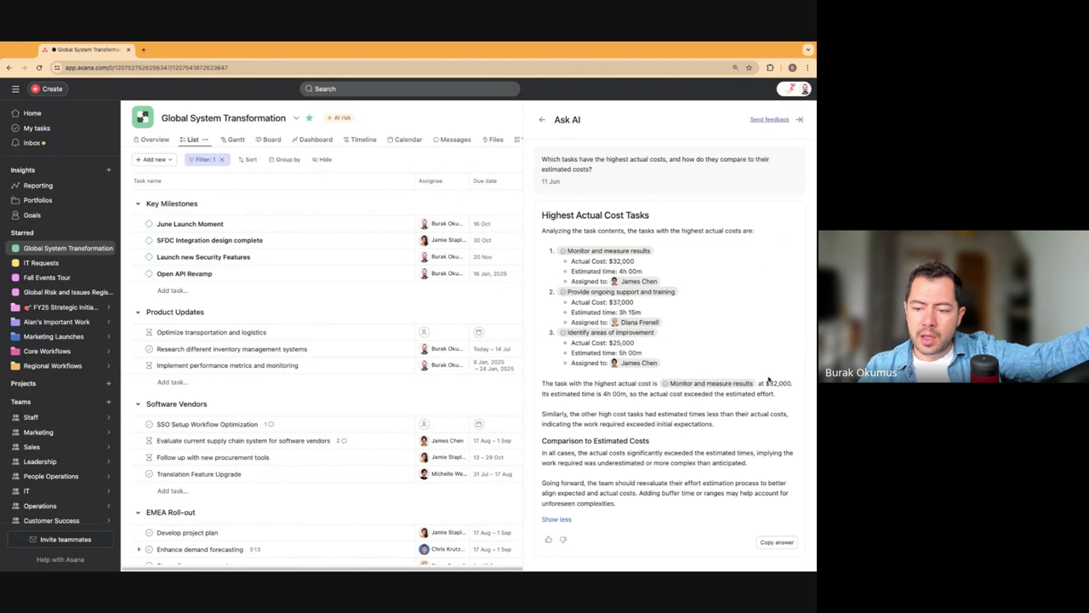
left_click_drag(766, 383, 789, 383)
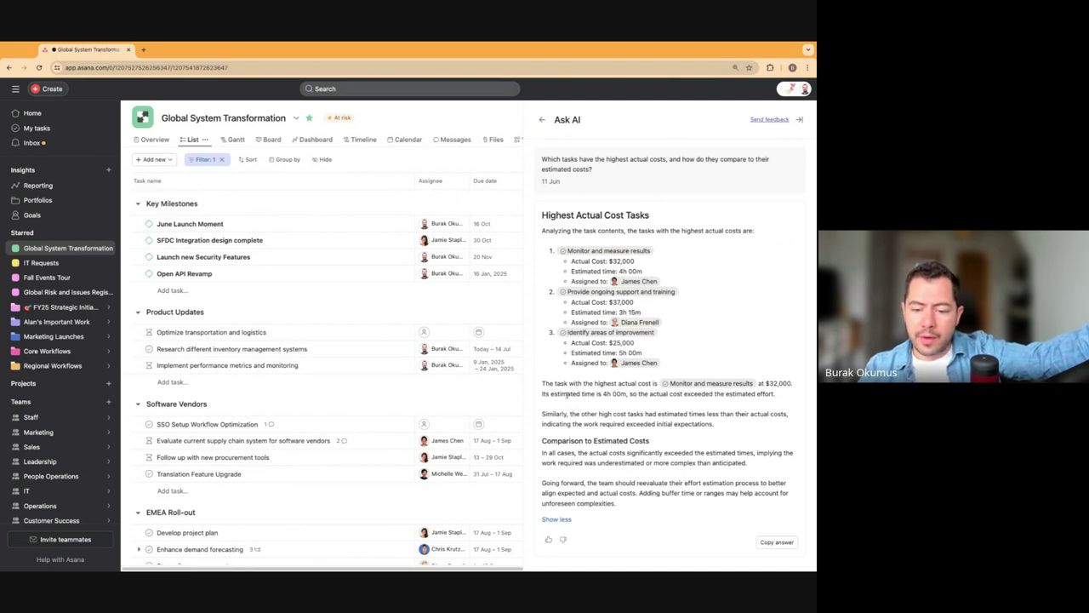
left_click_drag(565, 397, 626, 396)
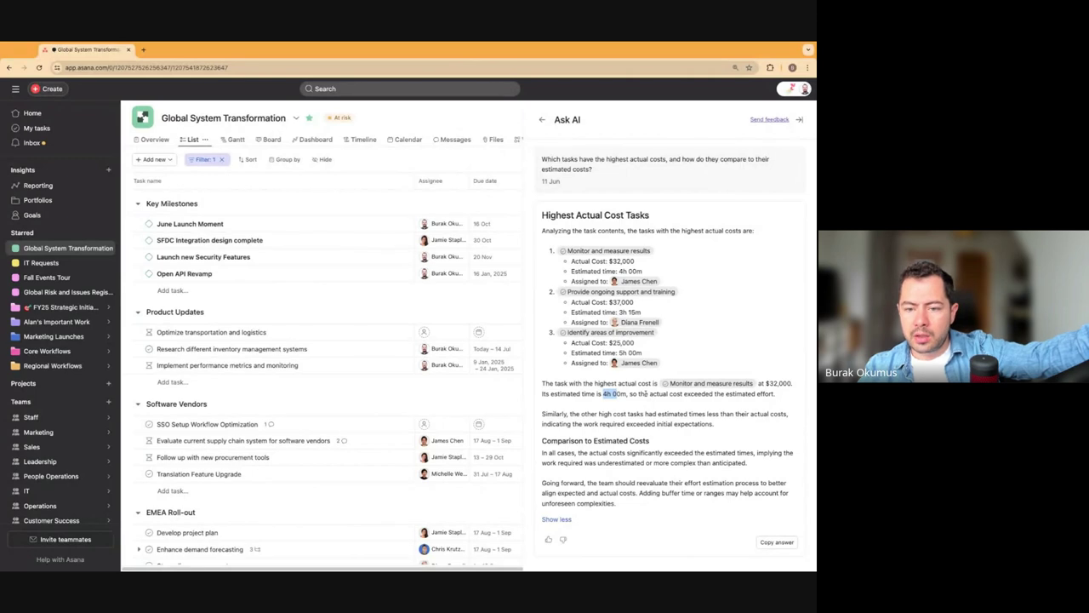
mouse_move(594, 253)
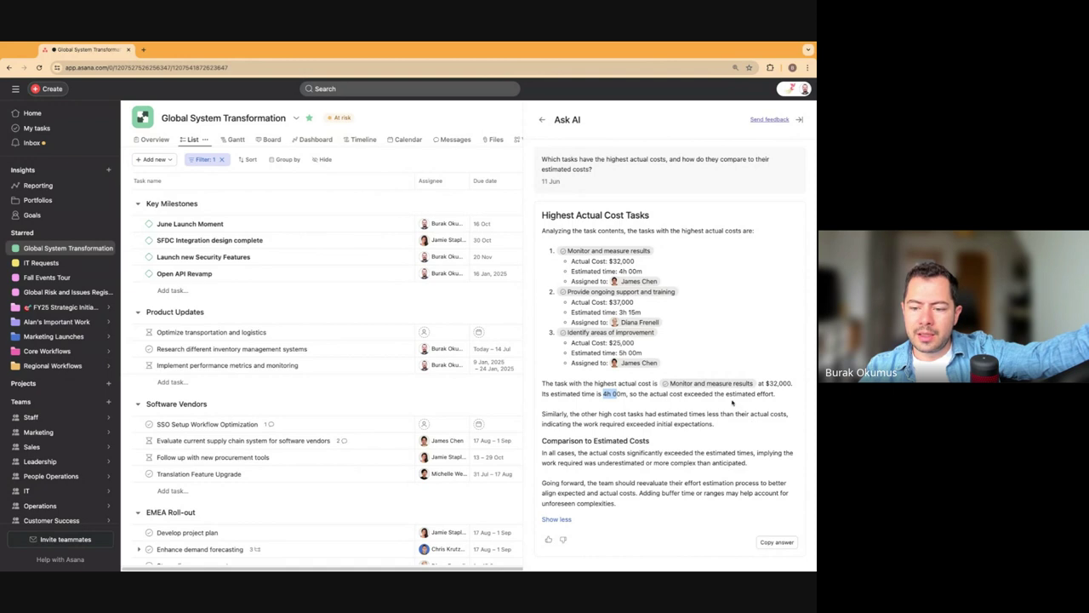
left_click_drag(724, 393, 750, 393)
left_click(759, 393)
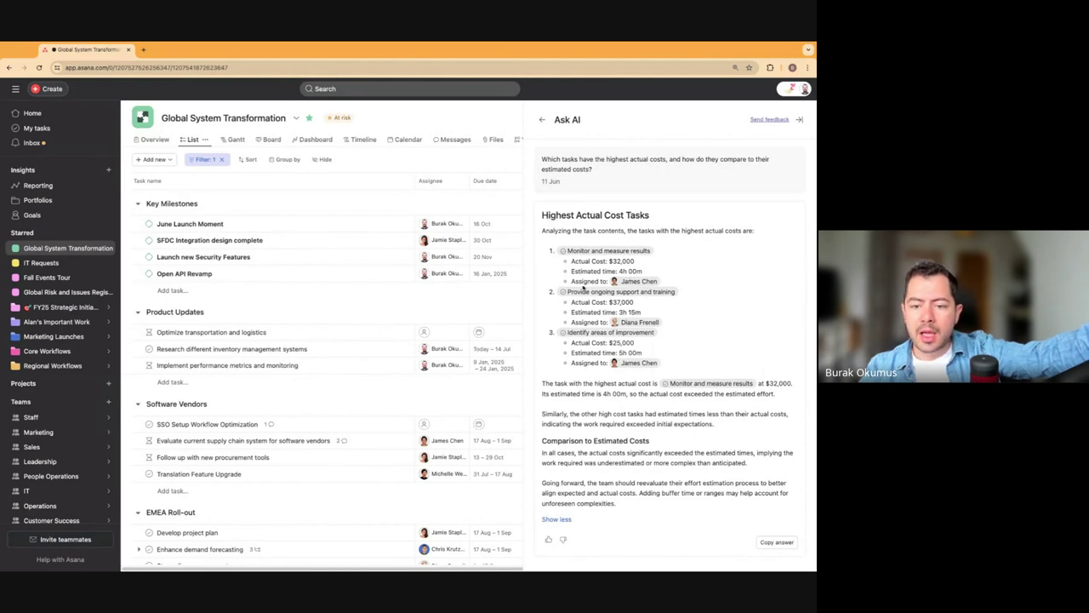
mouse_move(581, 291)
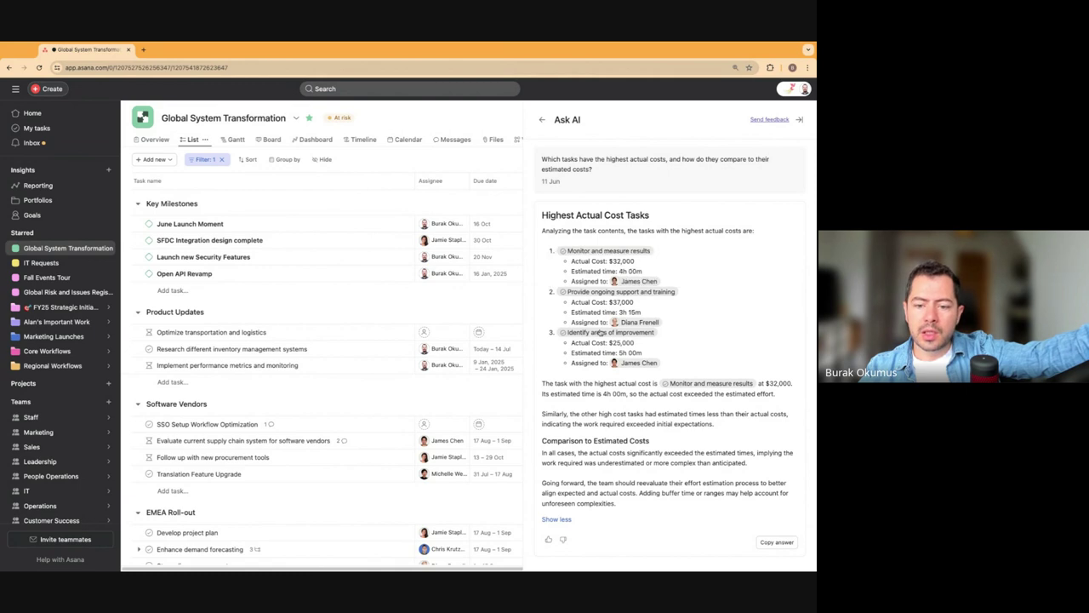
Open "Monitor and measure results" from the answer and add the subtask "Please allocate more time for this task", assigned to the fourth suggested teammate.
left_click(589, 252)
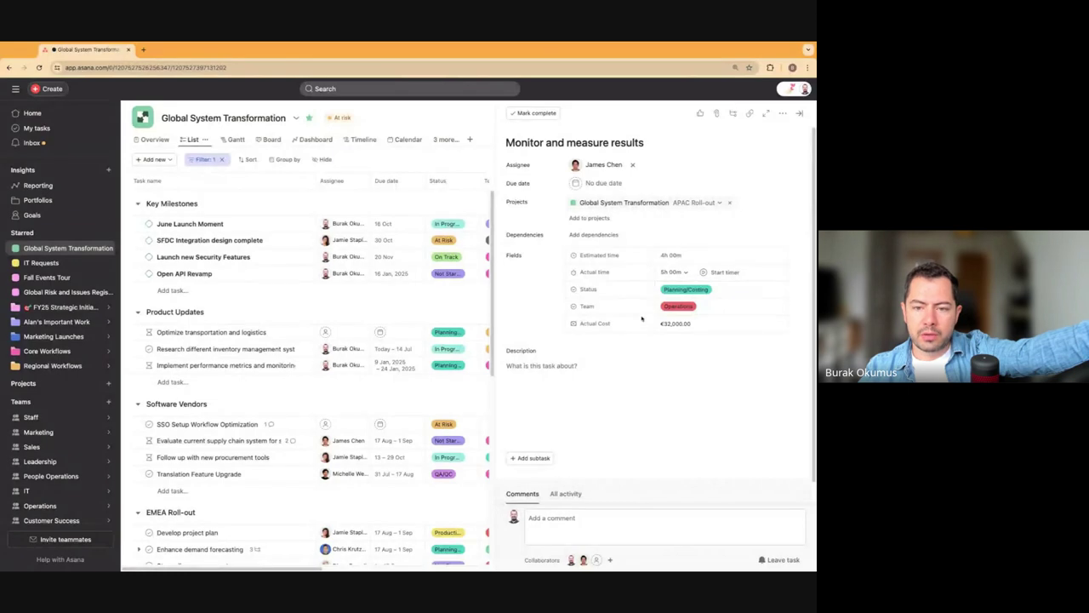
scroll(664, 344, "down", 1)
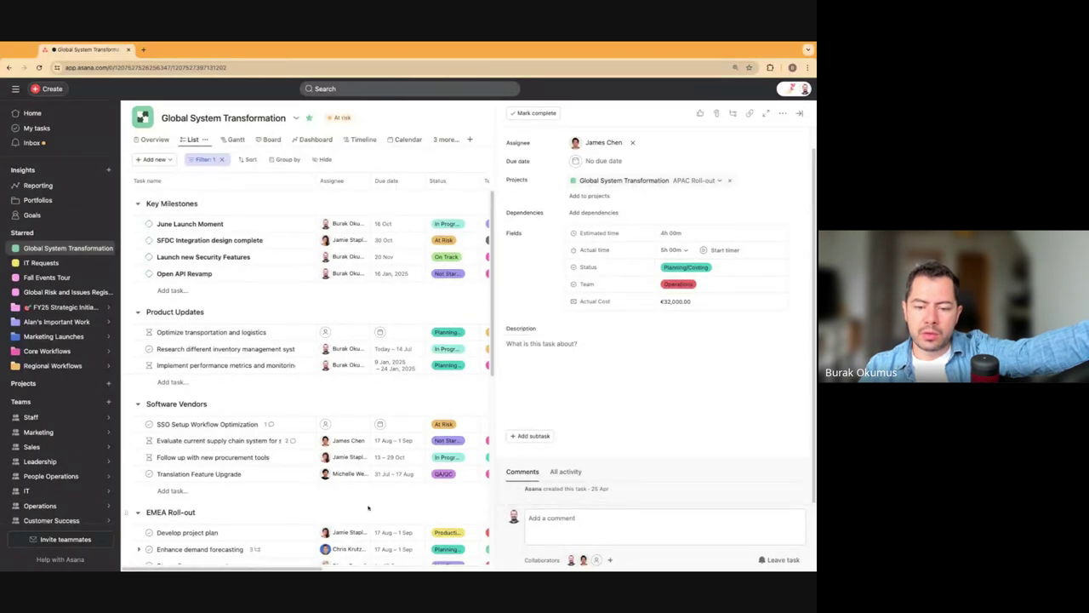
left_click(529, 436)
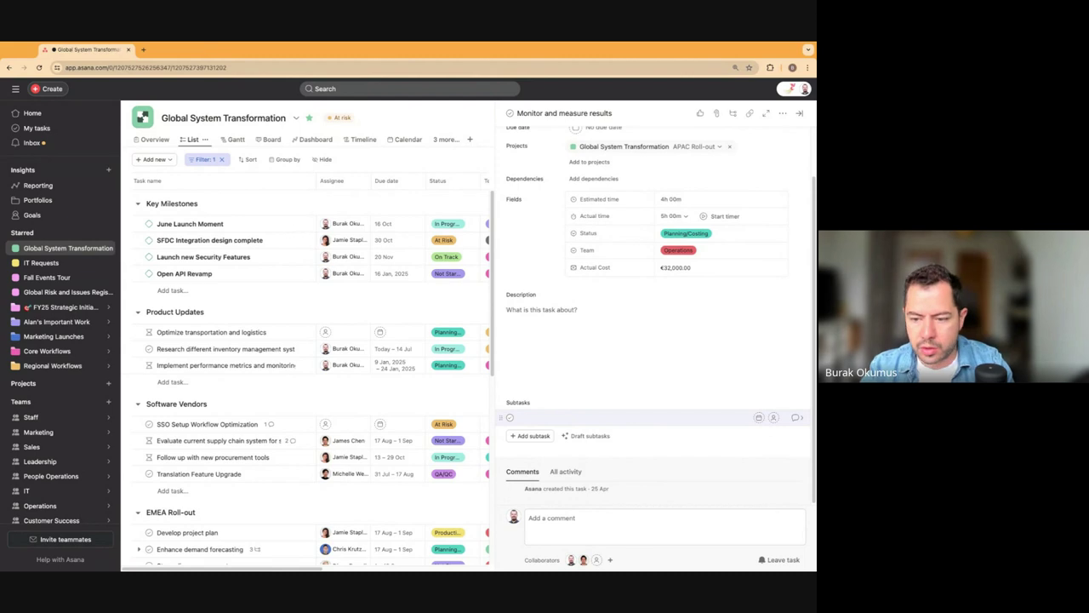
left_click(772, 417)
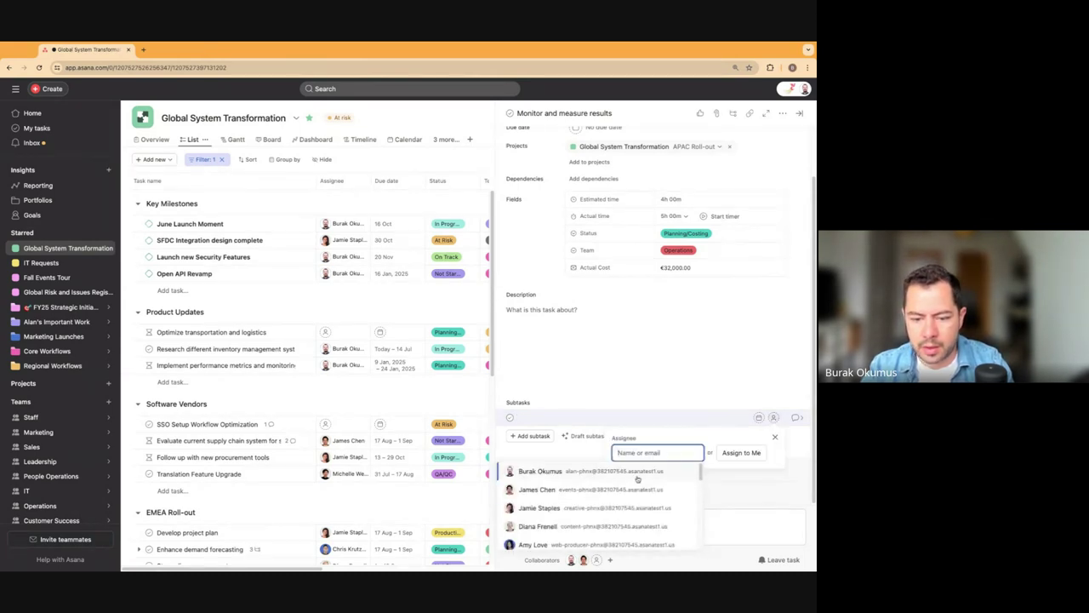
left_click(610, 524)
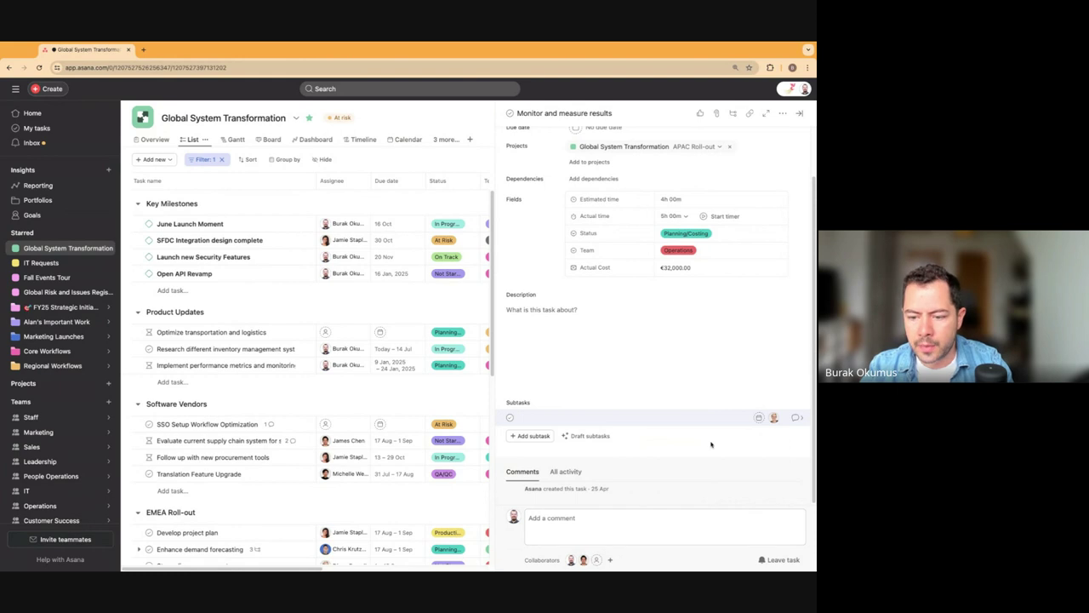
left_click(535, 416)
type("P")
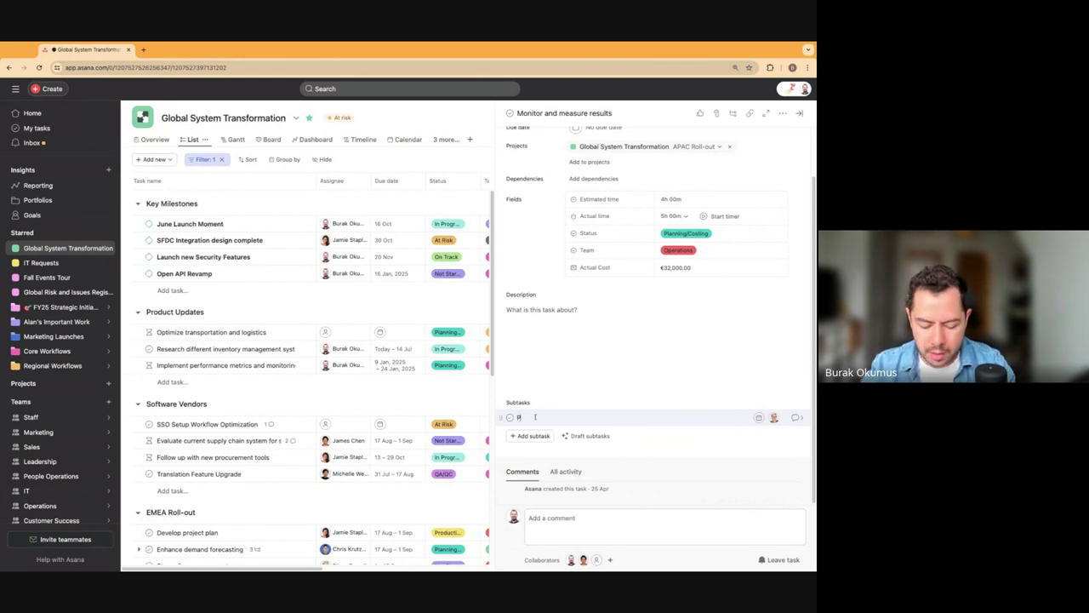
type("lease allocate")
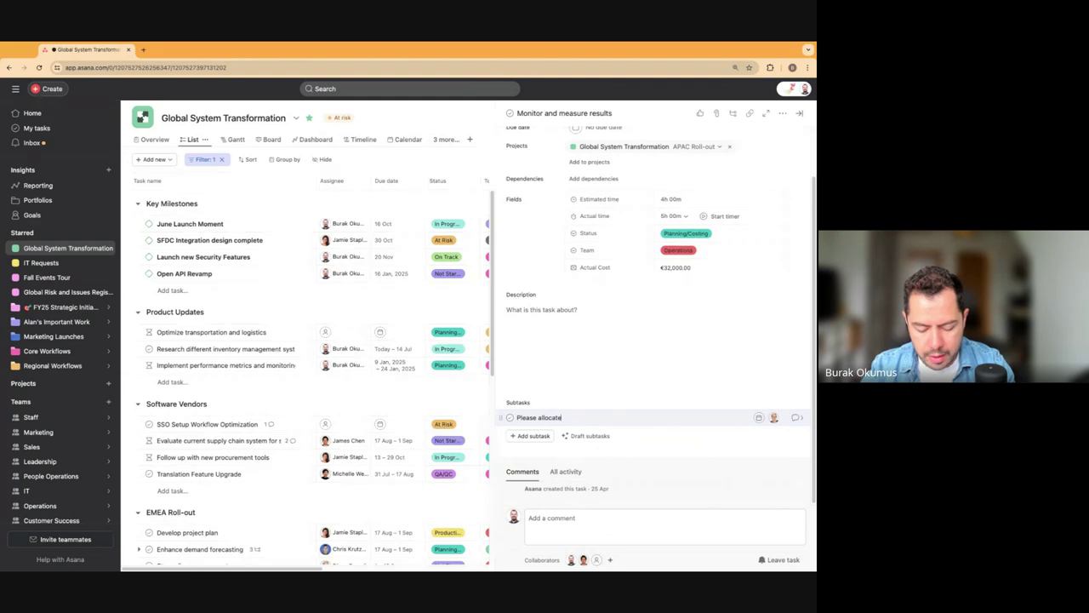
type(" more time for this task")
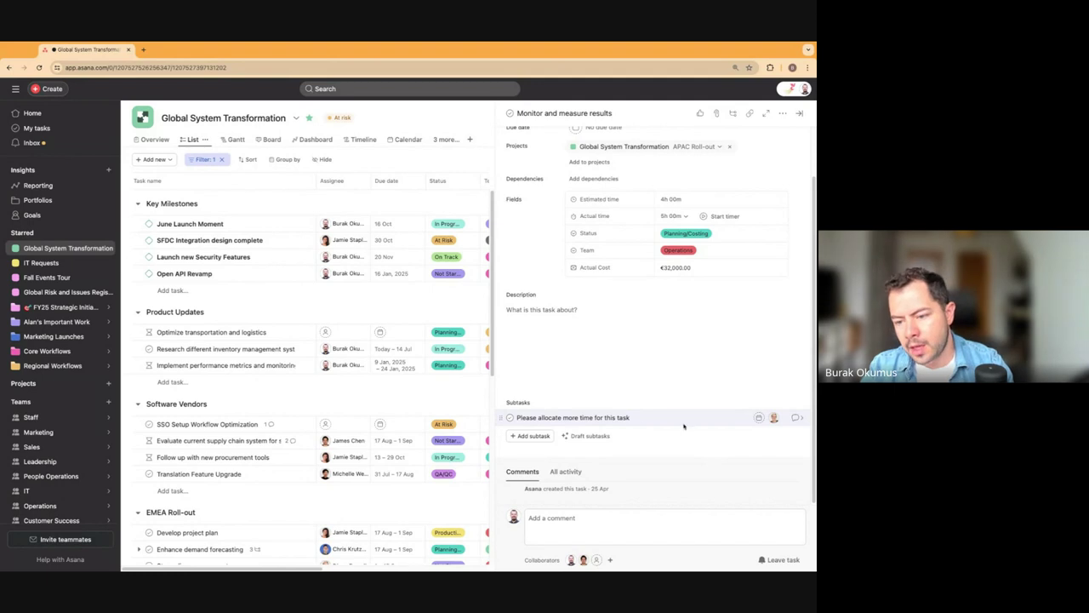
Set the new subtask's due date to 13 June 2024 and mark it as an approval.
left_click(758, 418)
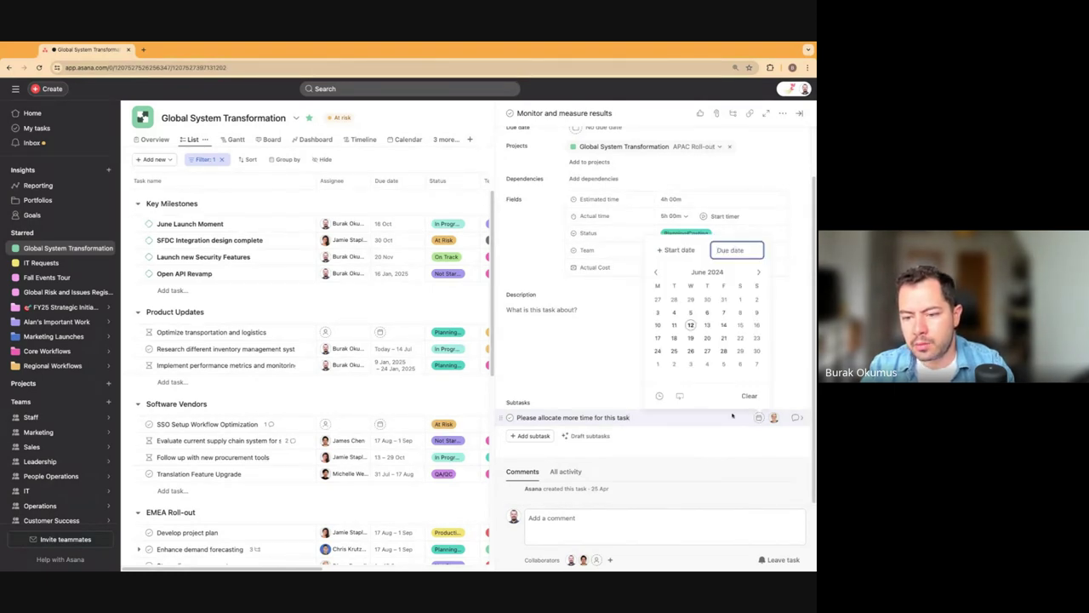
left_click(705, 329)
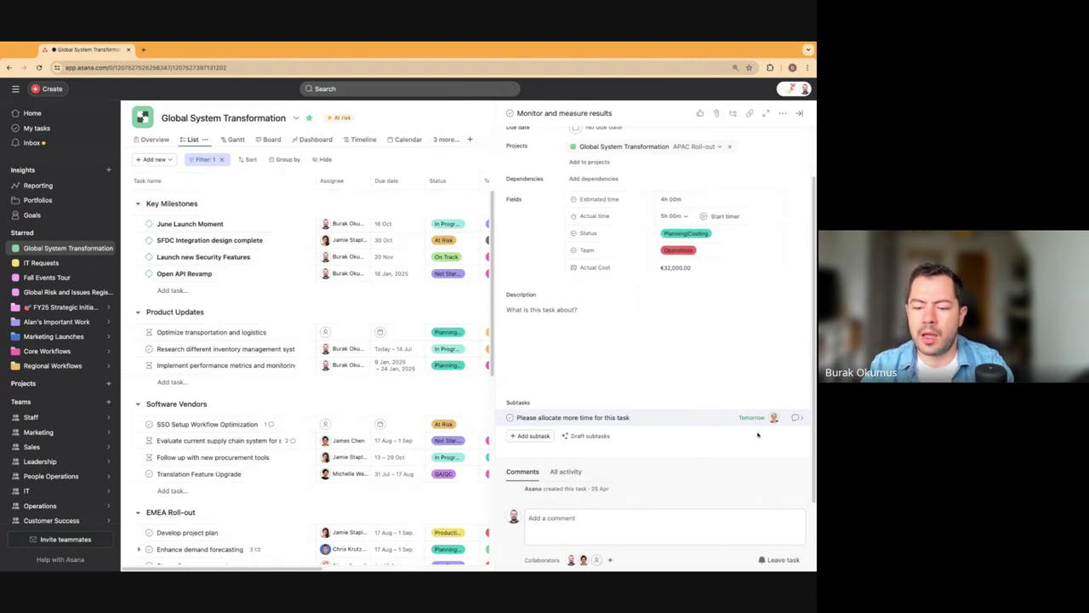
right_click(674, 419)
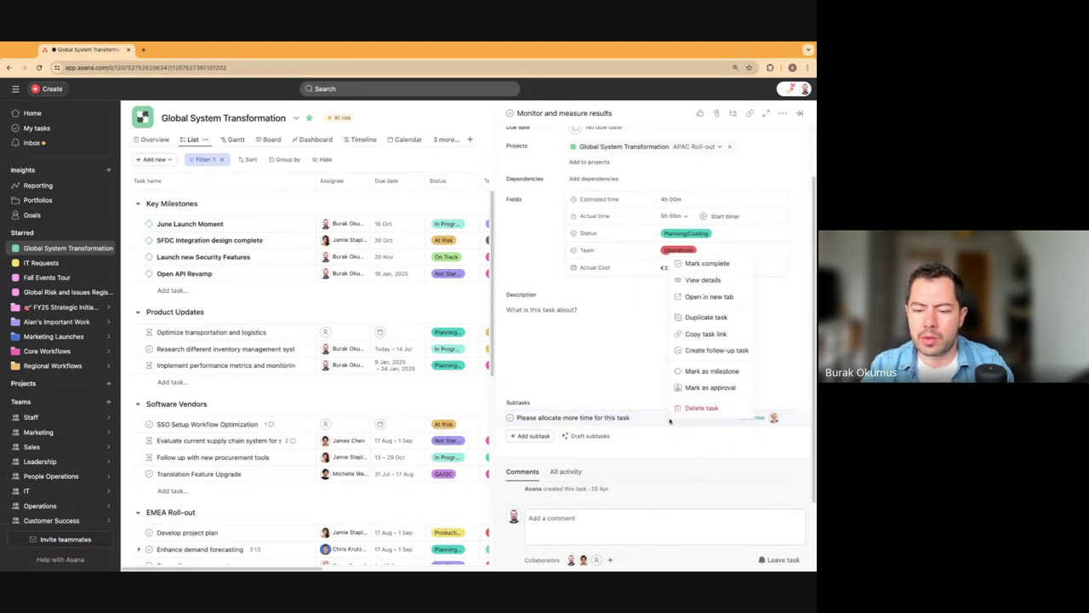
left_click(703, 387)
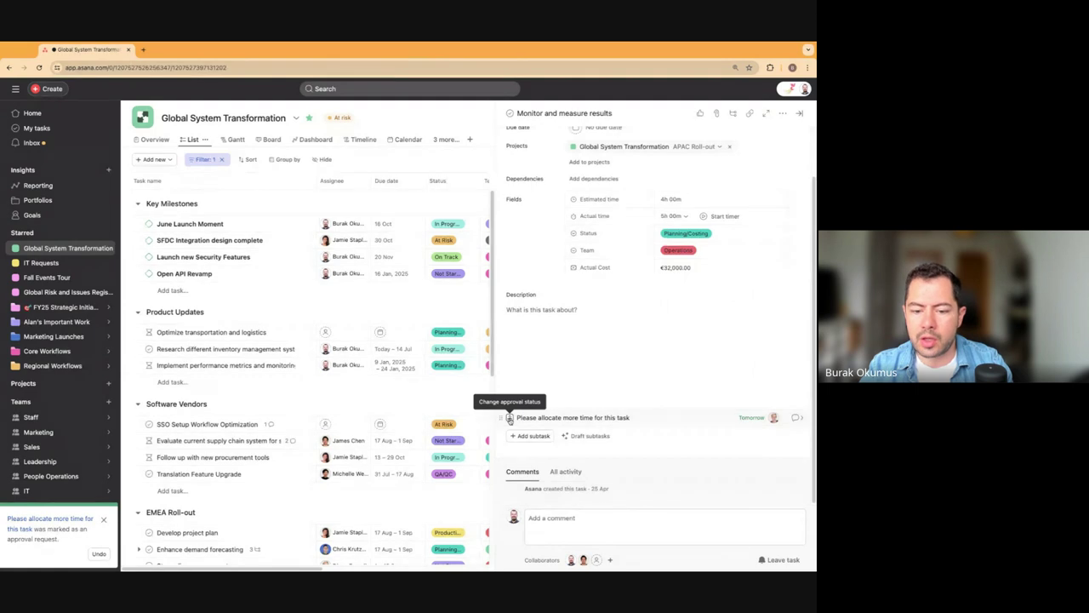
Set the approval status of the subtask "Please allocate more time for this task" to Approved.
mouse_move(772, 420)
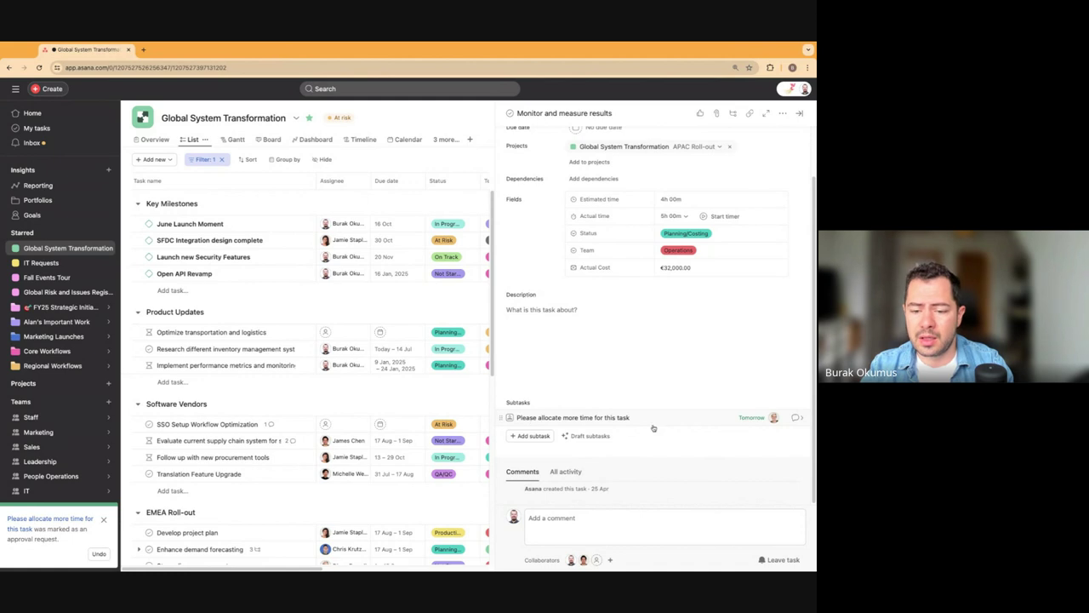
left_click(510, 417)
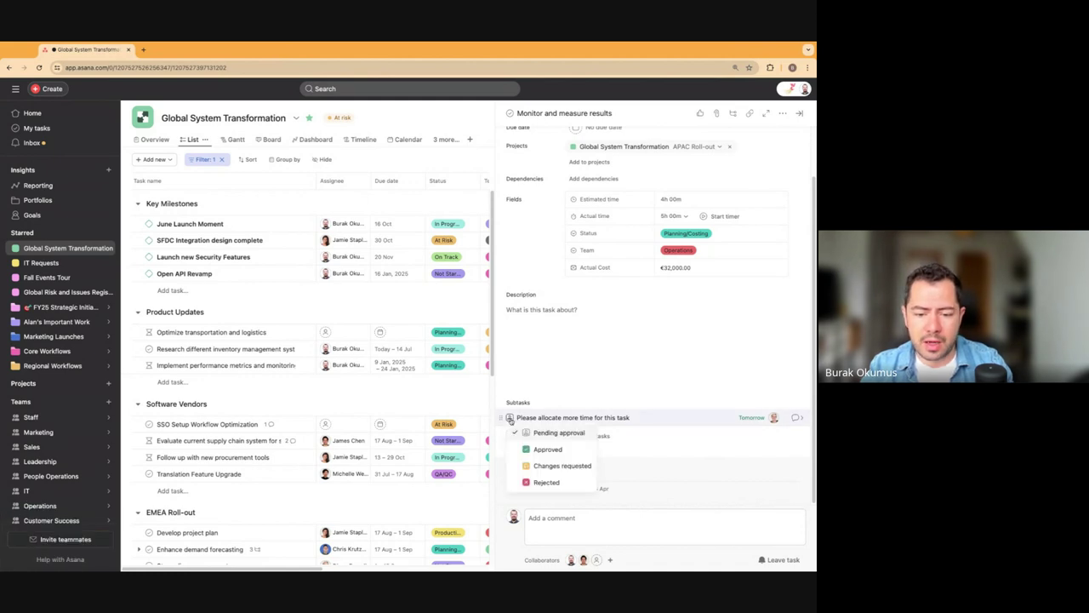
left_click(545, 451)
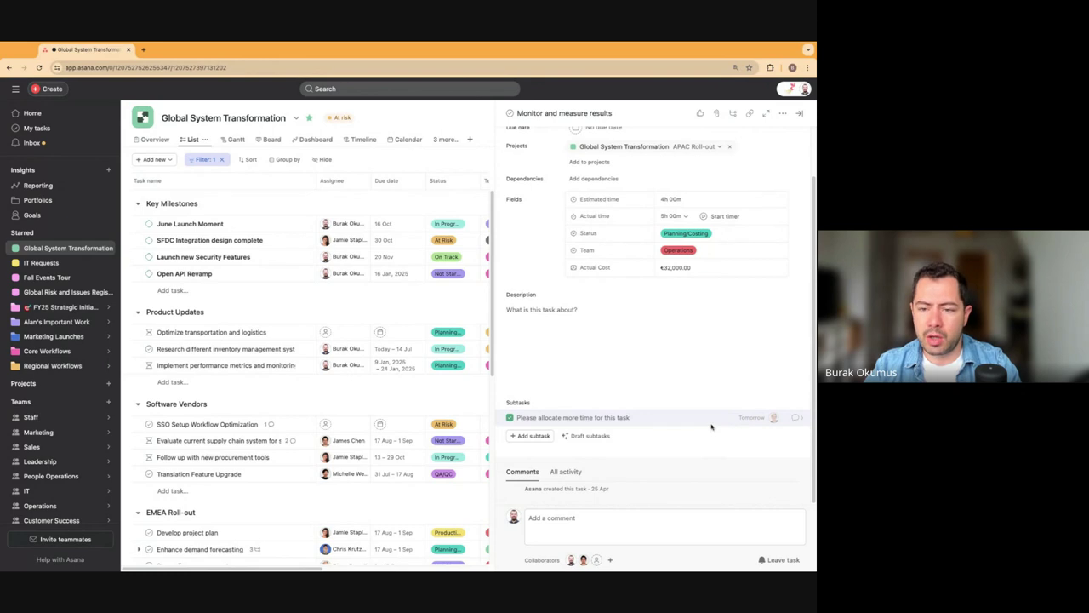
Set the Estimated time of "Monitor and measure results" to 7:00 and close the task details.
left_click(669, 199)
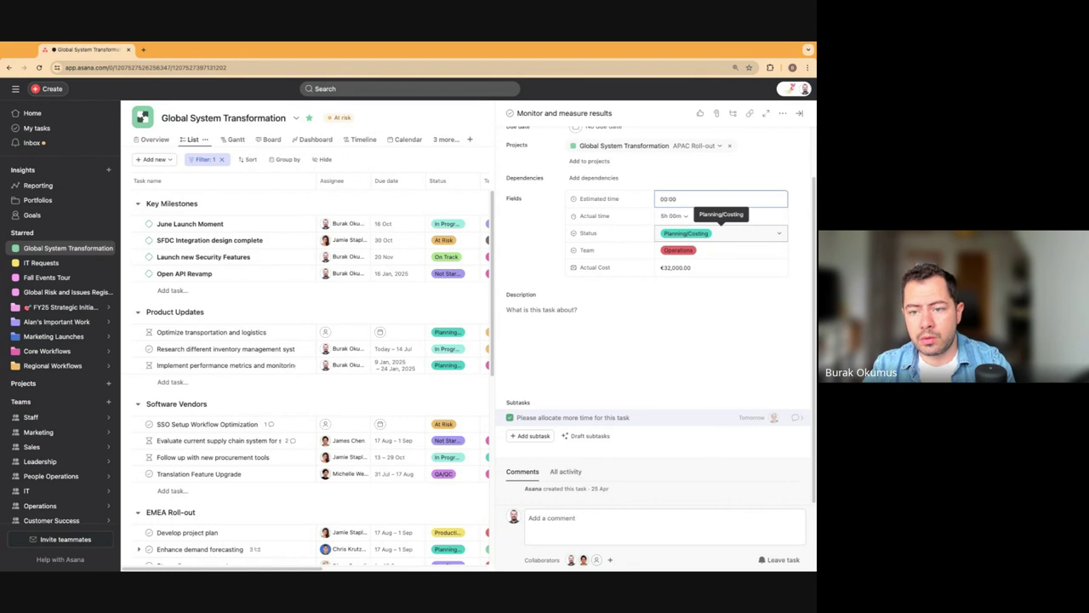
type("7:00")
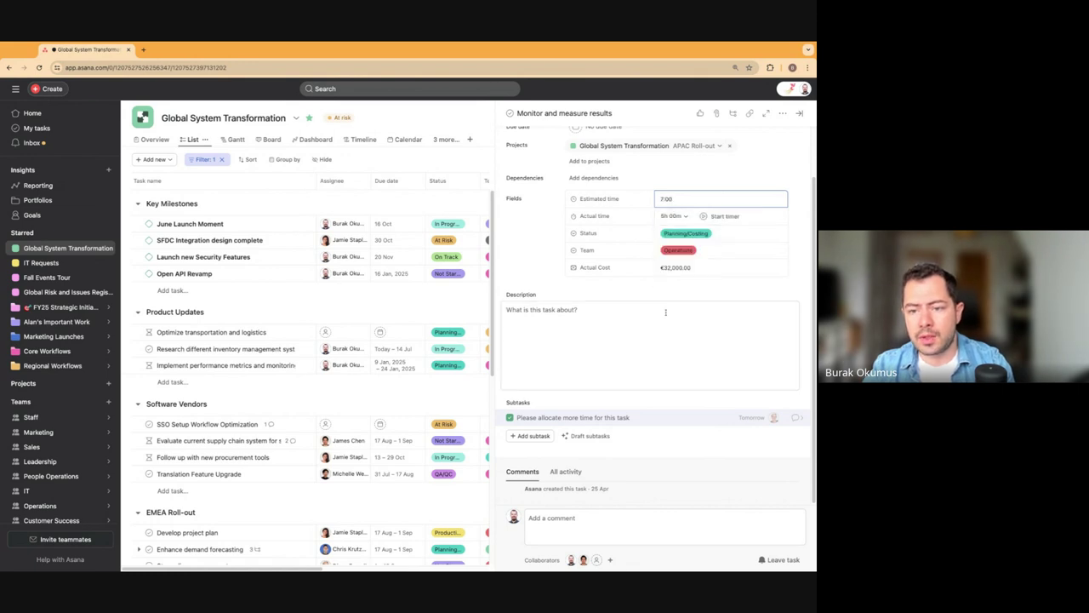
scroll(642, 226, "up", 2)
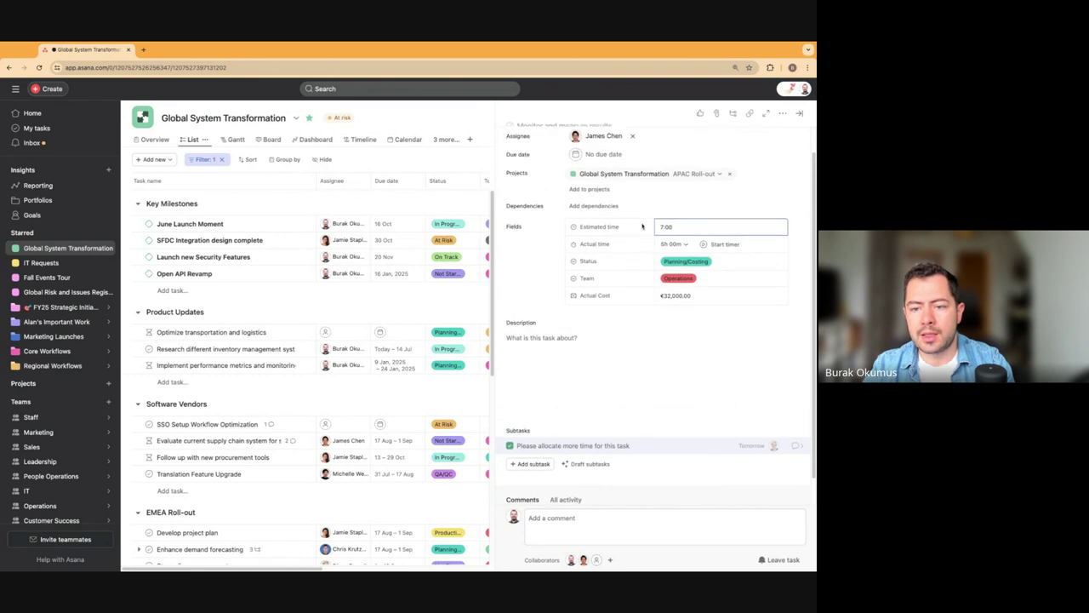
scroll(642, 226, "up", 1)
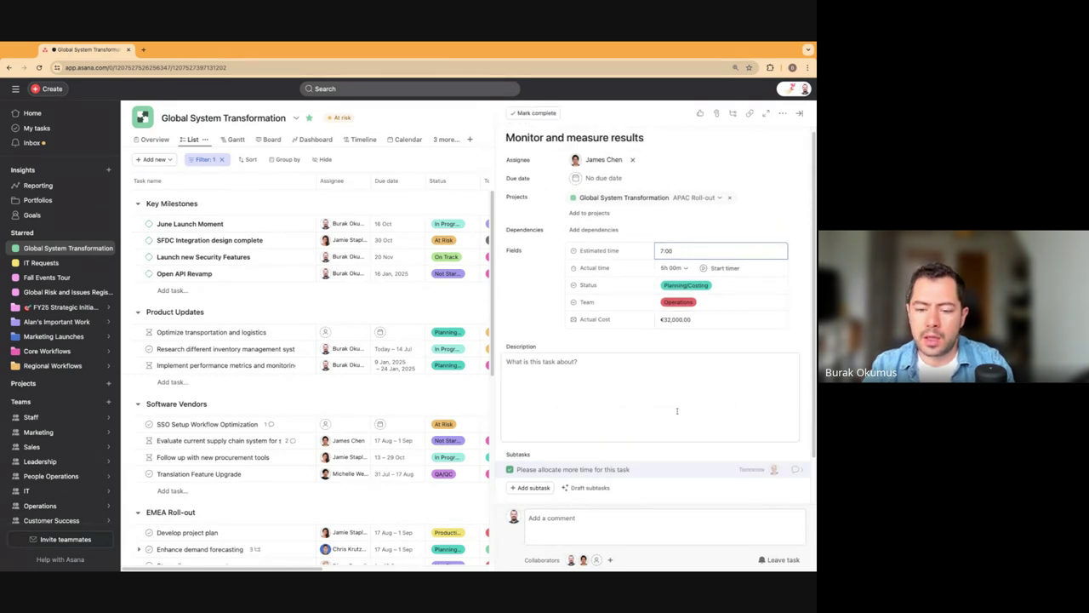
left_click(668, 449)
scroll(698, 437, "down", 1)
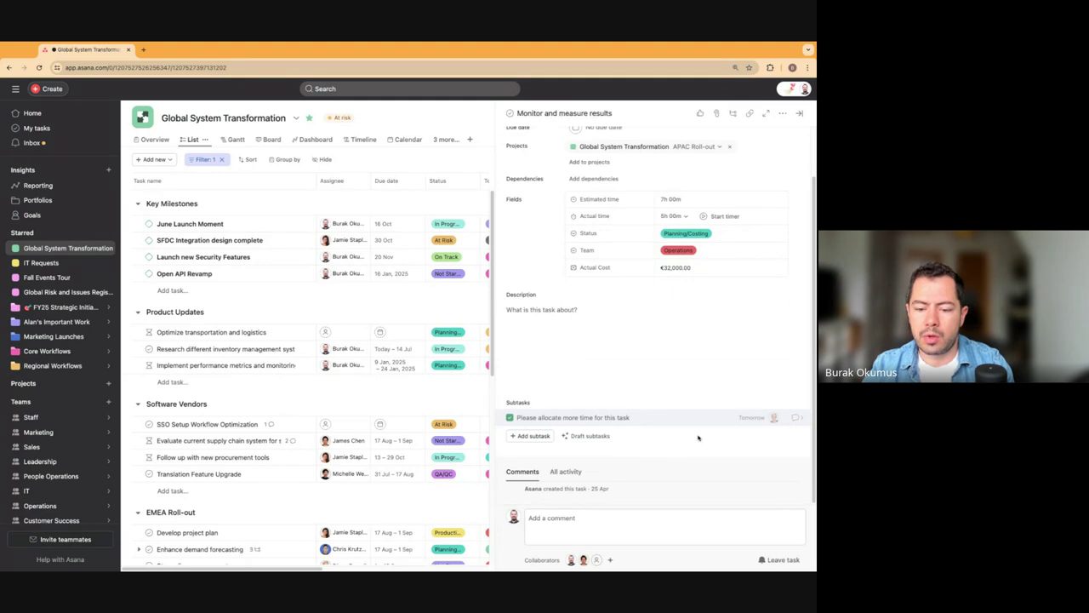
scroll(731, 221, "up", 1)
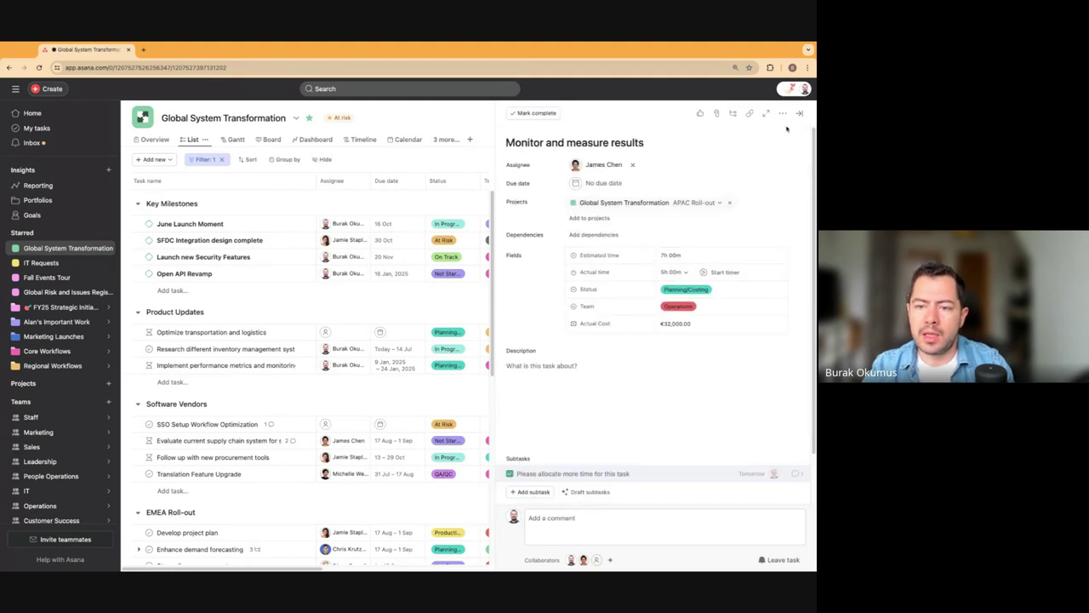
left_click(799, 115)
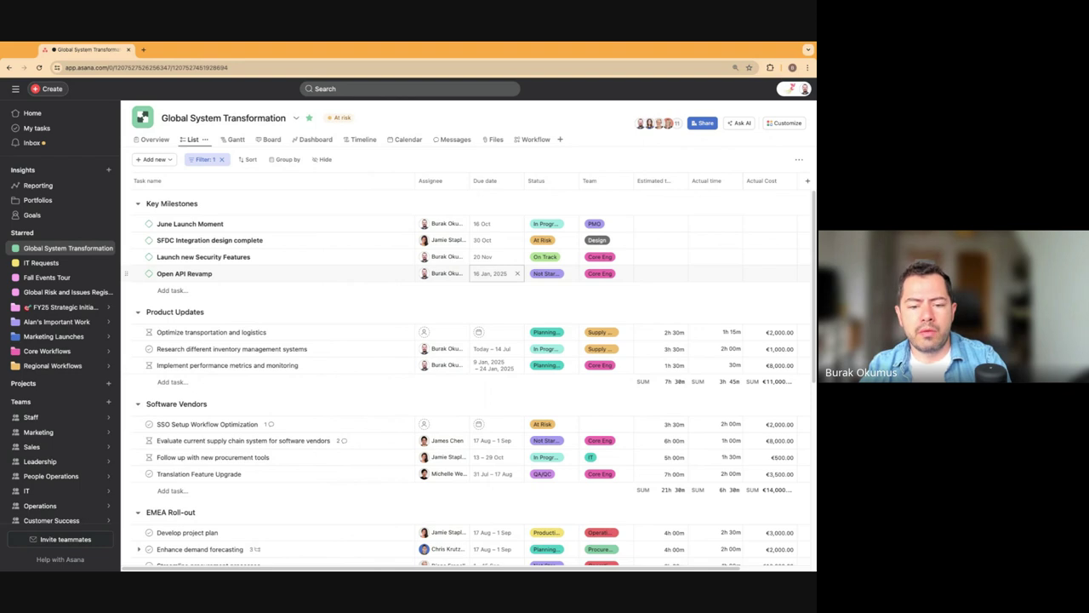
Check the dependency marker of "Optimize transportation and logistics" and view the project's Gantt chart from June 2024 onward.
left_click(321, 334)
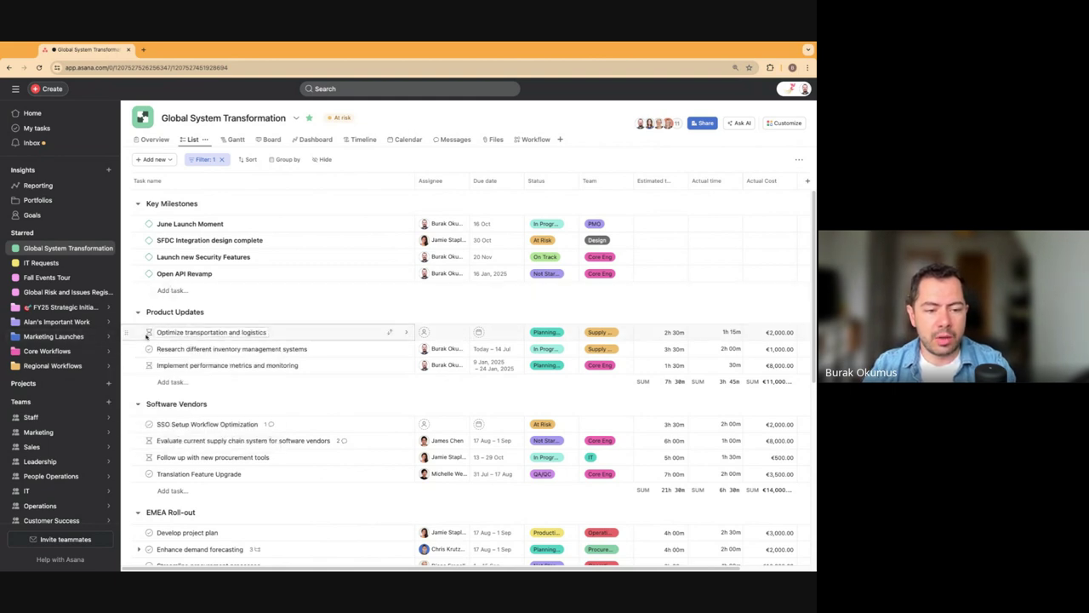
mouse_move(150, 334)
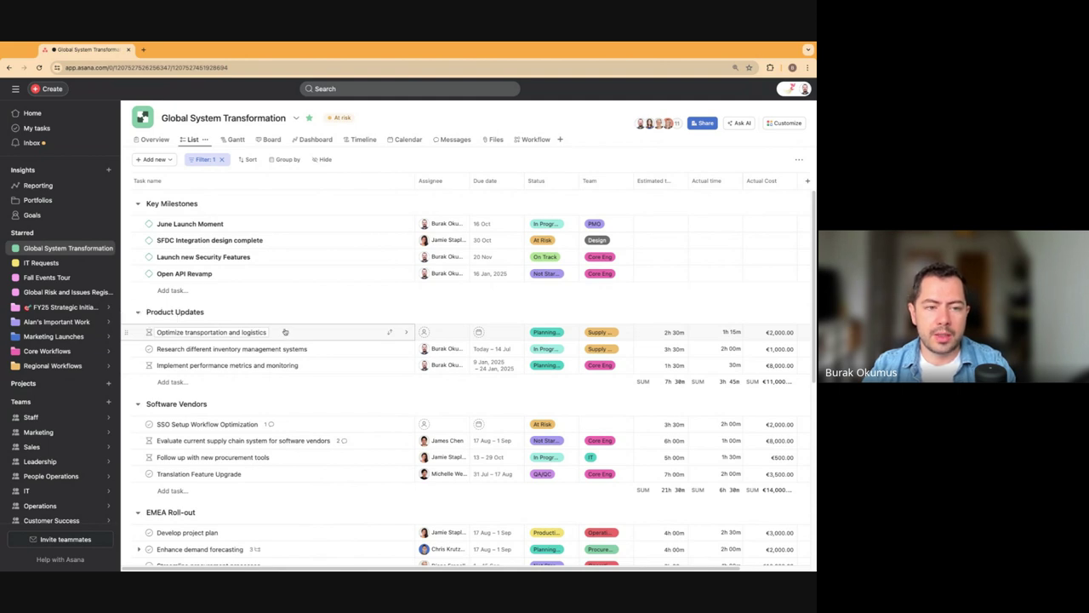
left_click(233, 139)
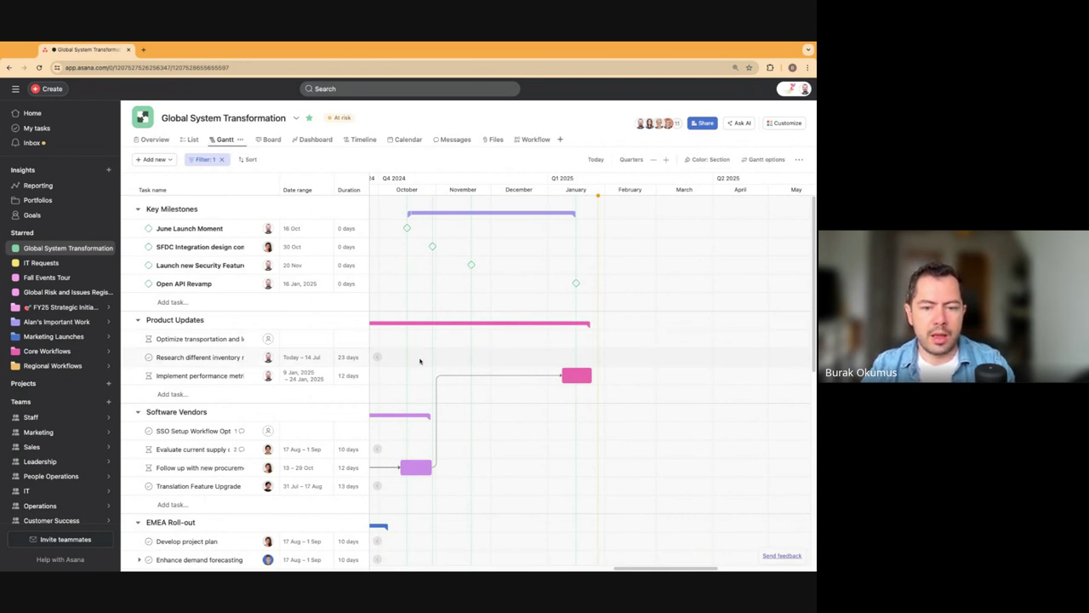
scroll(440, 372, "left", 5)
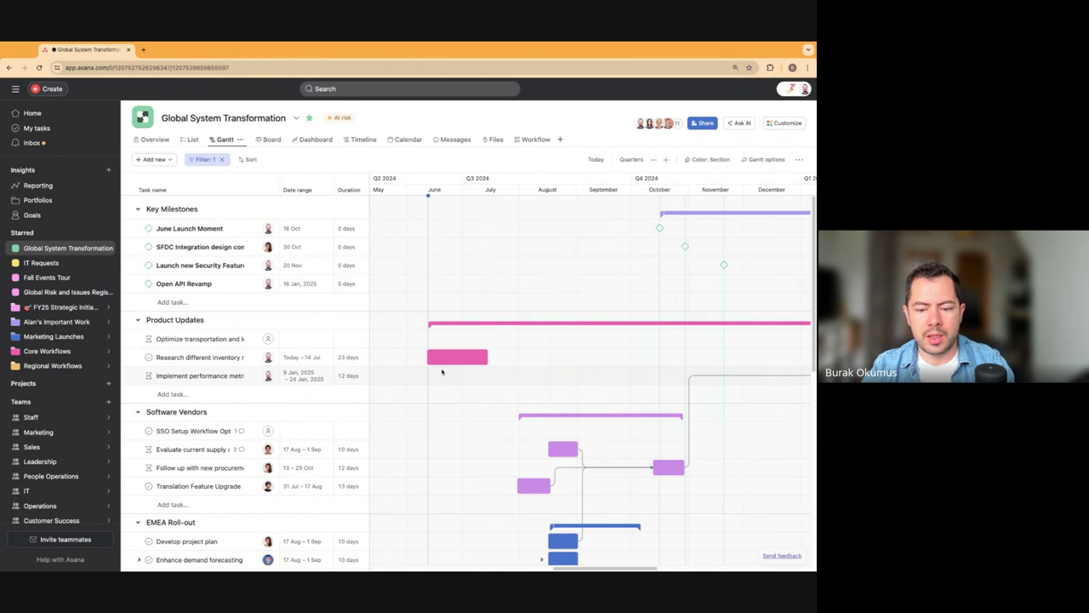
Collapse the Key Milestones section in the Gantt chart and view the Product Updates timeline through January 2025.
scroll(442, 372, "right", 4)
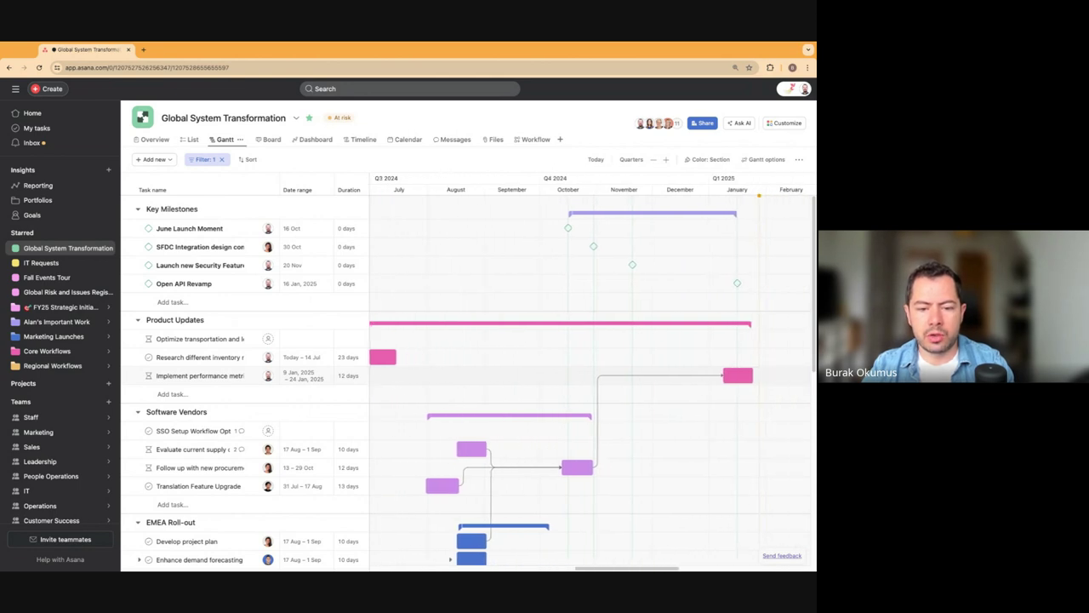
scroll(458, 375, "left", 3)
scroll(457, 375, "right", 2)
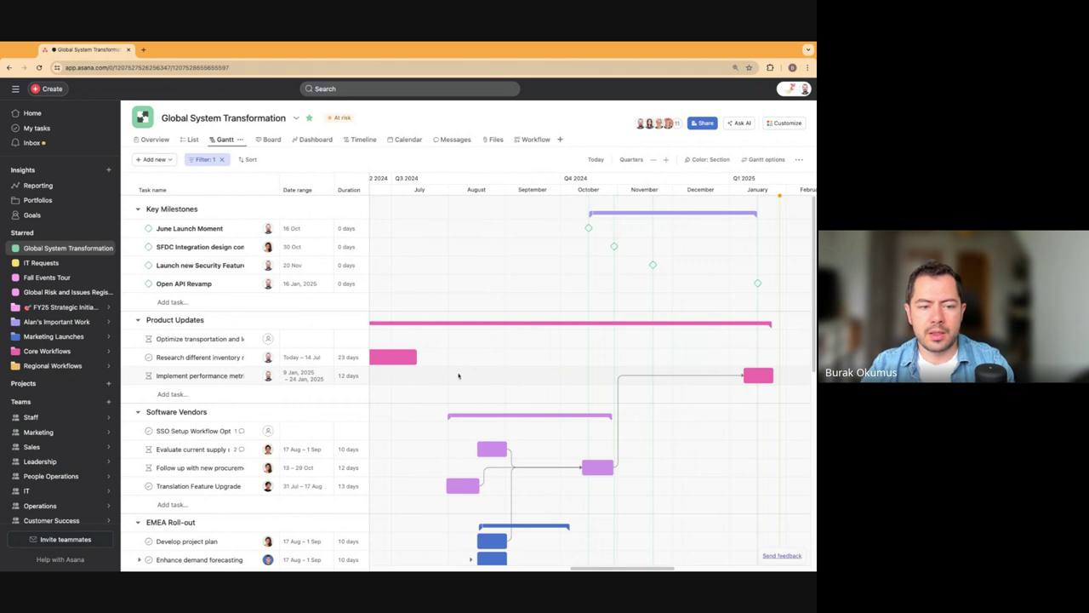
left_click(138, 209)
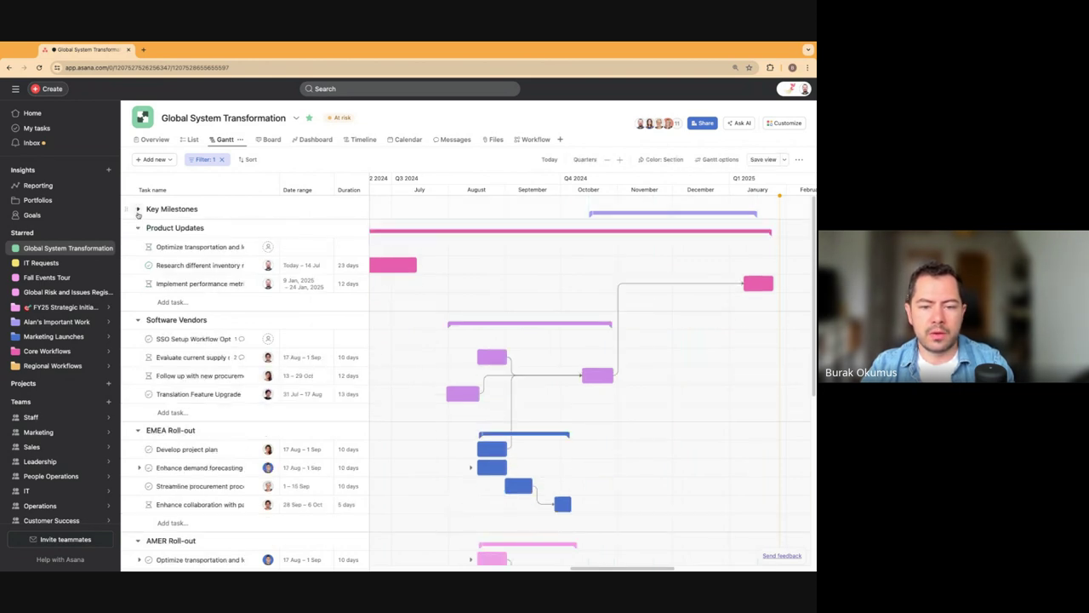
scroll(570, 307, "left", 3)
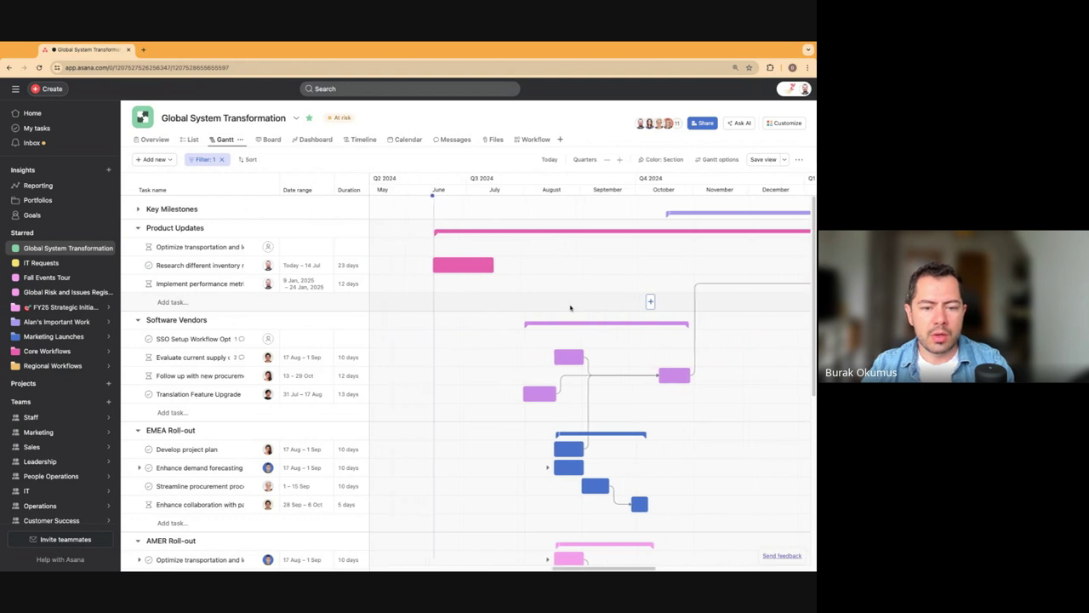
scroll(570, 307, "right", 2)
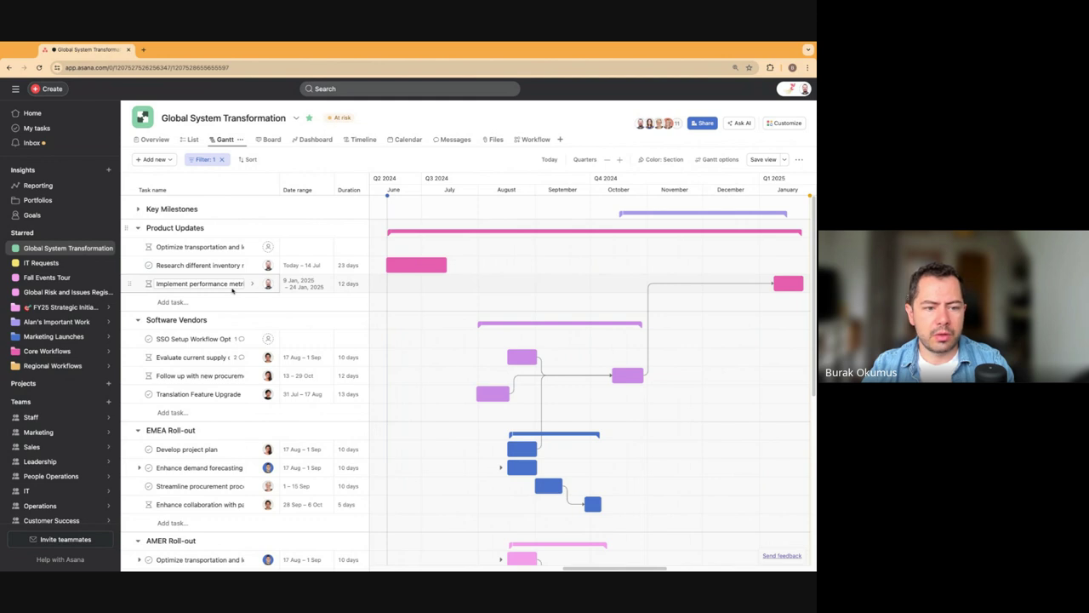
Check the dependencies of "Implement performance metrics and monitoring" and "Optimize transportation and logistics" in their task details.
left_click(251, 284)
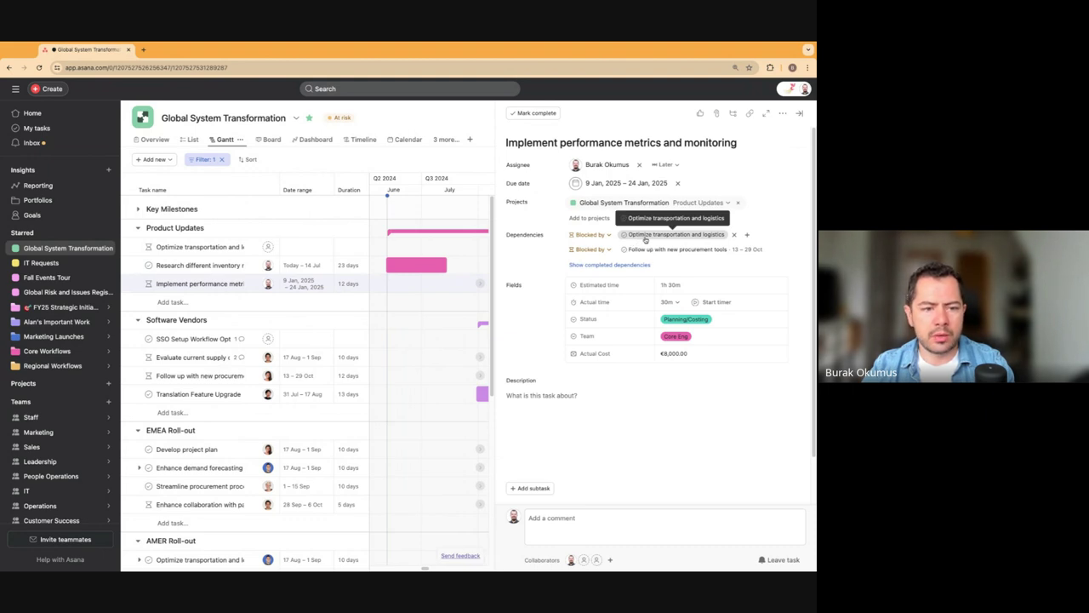
left_click(252, 248)
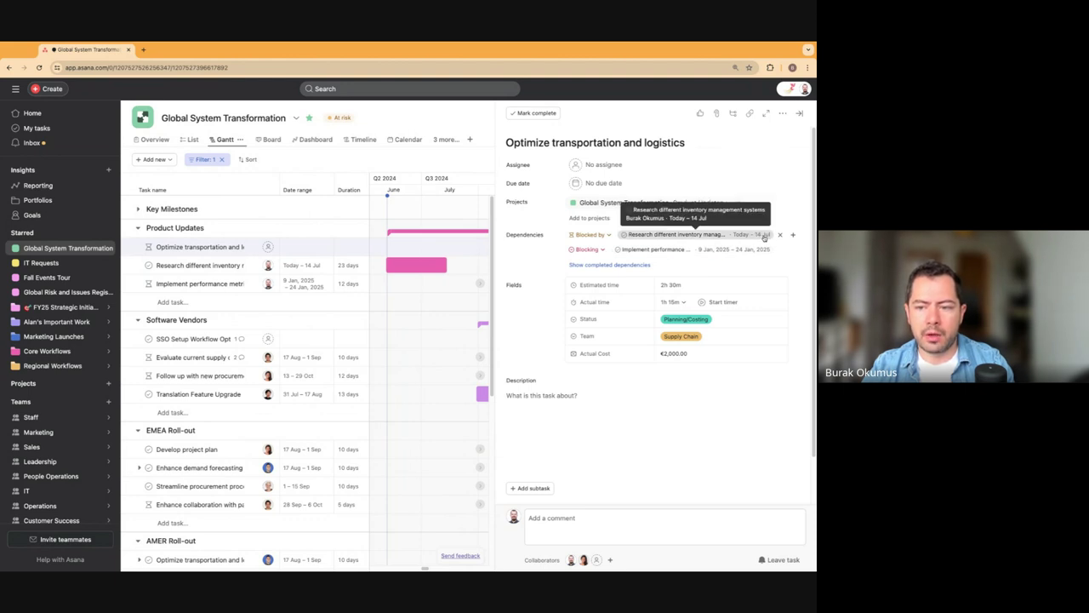
left_click(799, 113)
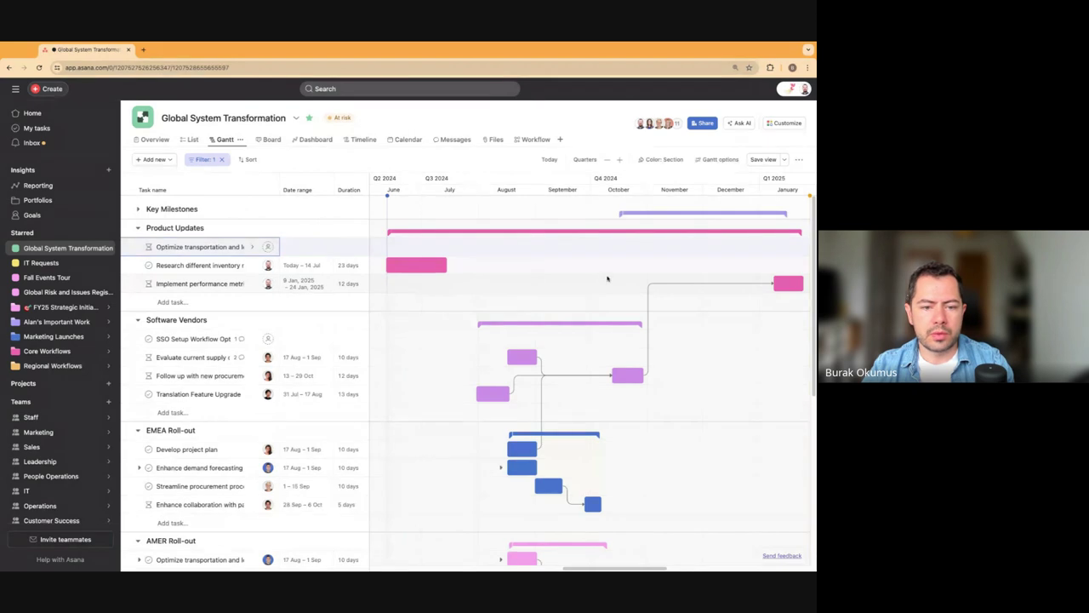
Schedule "Optimize transportation and logistics" for 21 Jul – 9 Aug and move "Research different inventory management systems" to 5 Jul – 6 Aug.
left_click(460, 247)
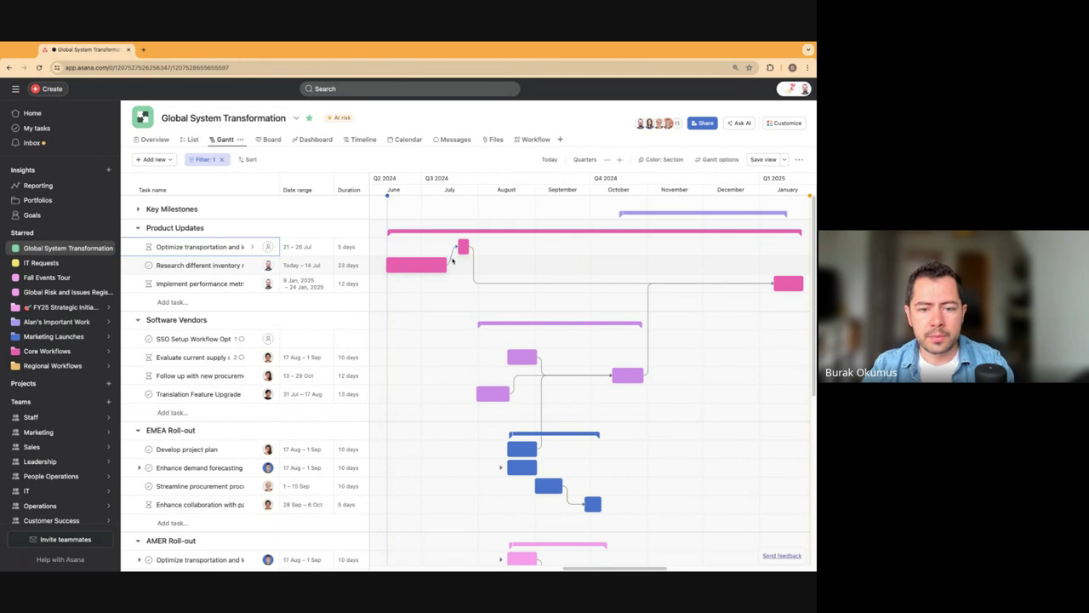
left_click_drag(466, 247, 493, 247)
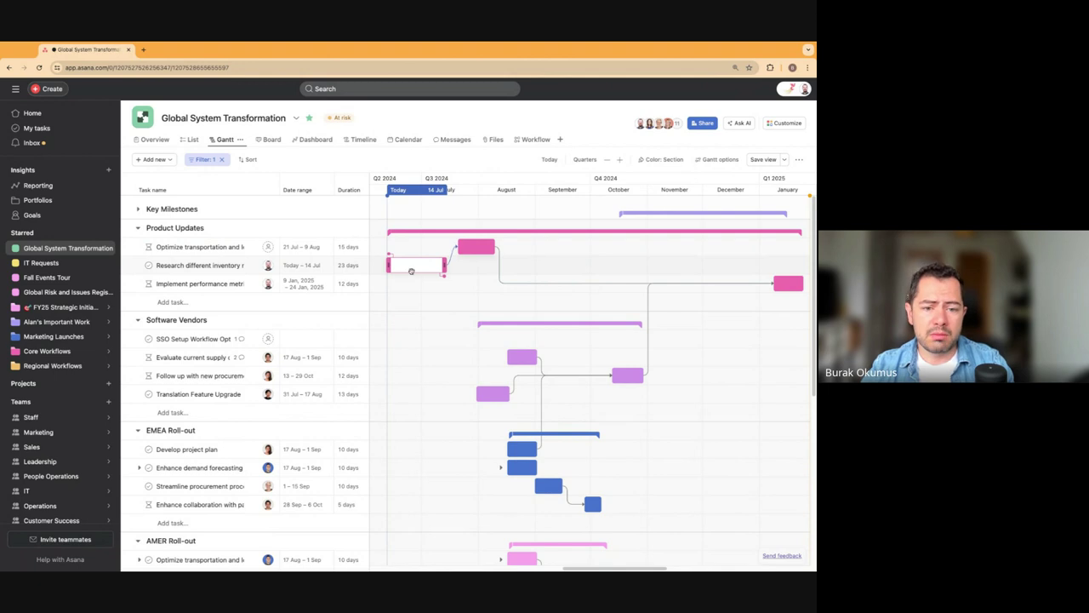
left_click_drag(414, 268, 503, 269)
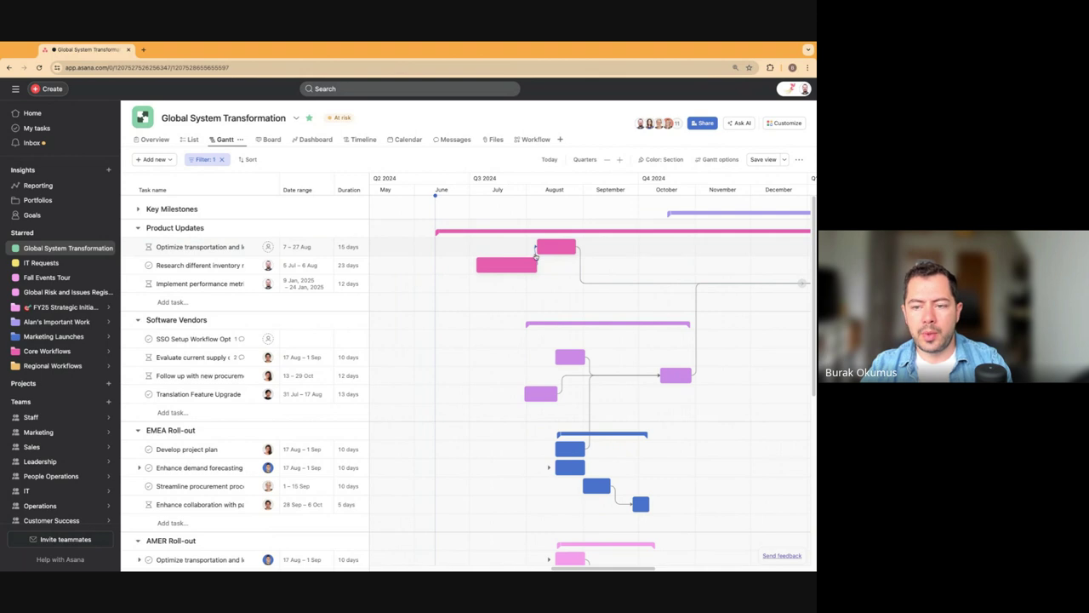
Turn on critical path highlighting in the Gantt chart and review the path through the Product Updates tasks.
scroll(628, 315, "right", 5)
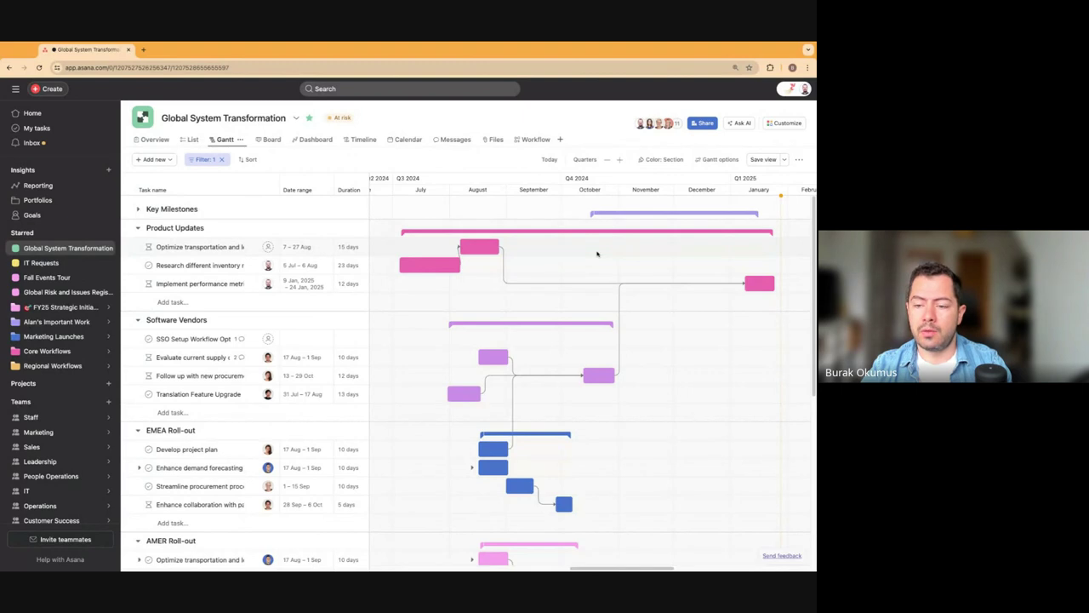
left_click(718, 160)
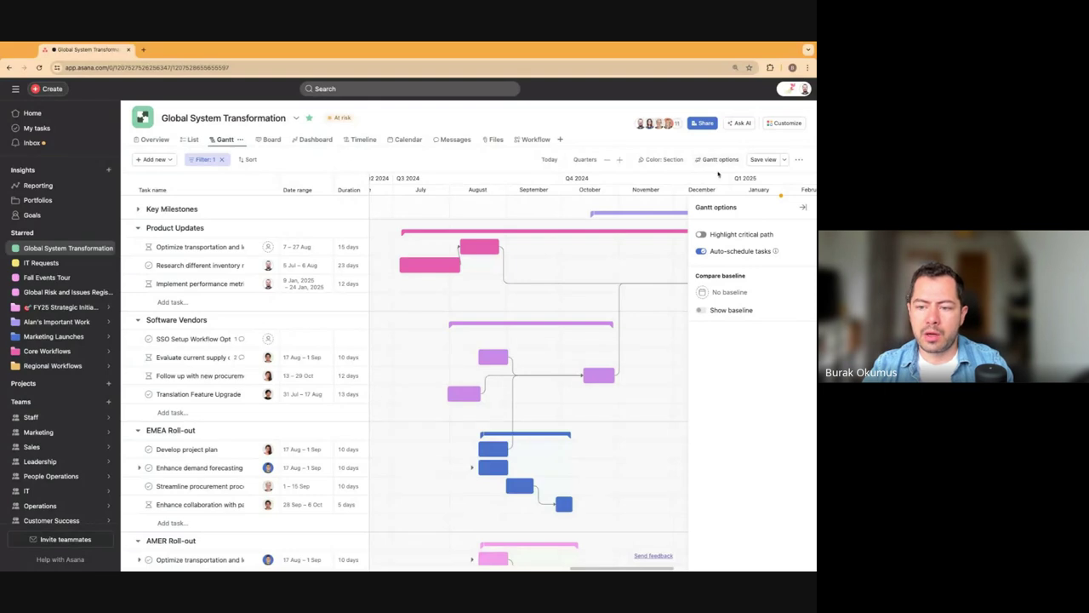
left_click(701, 235)
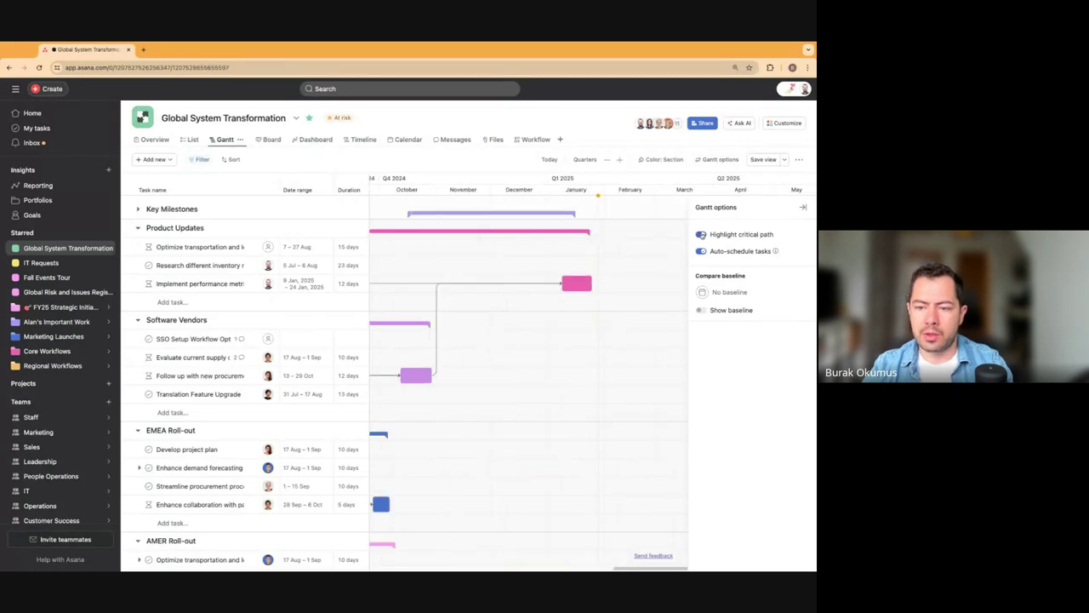
left_click(804, 208)
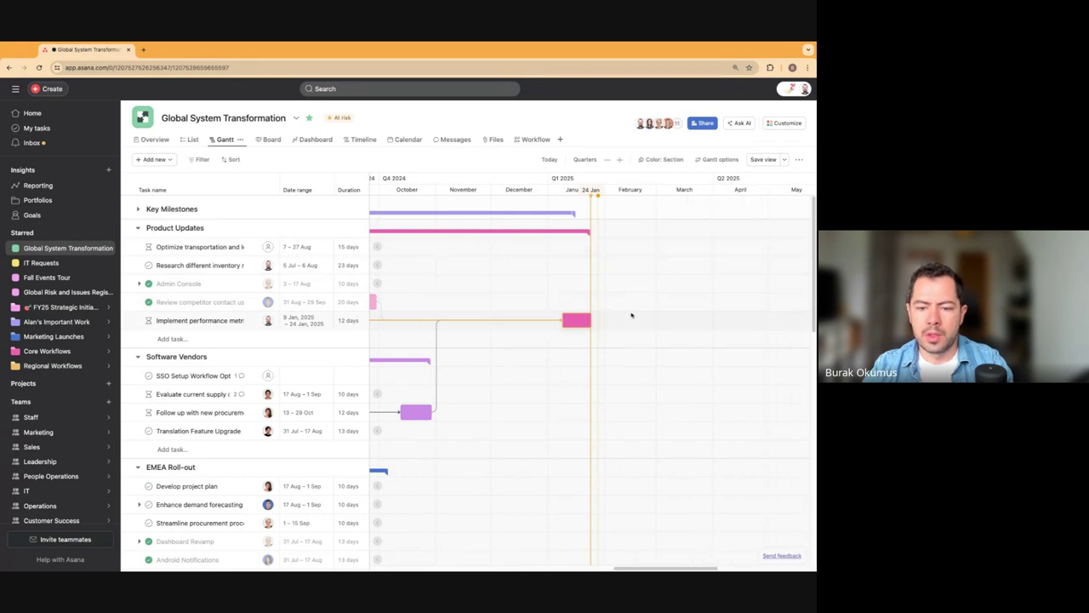
scroll(495, 330, "left", 5)
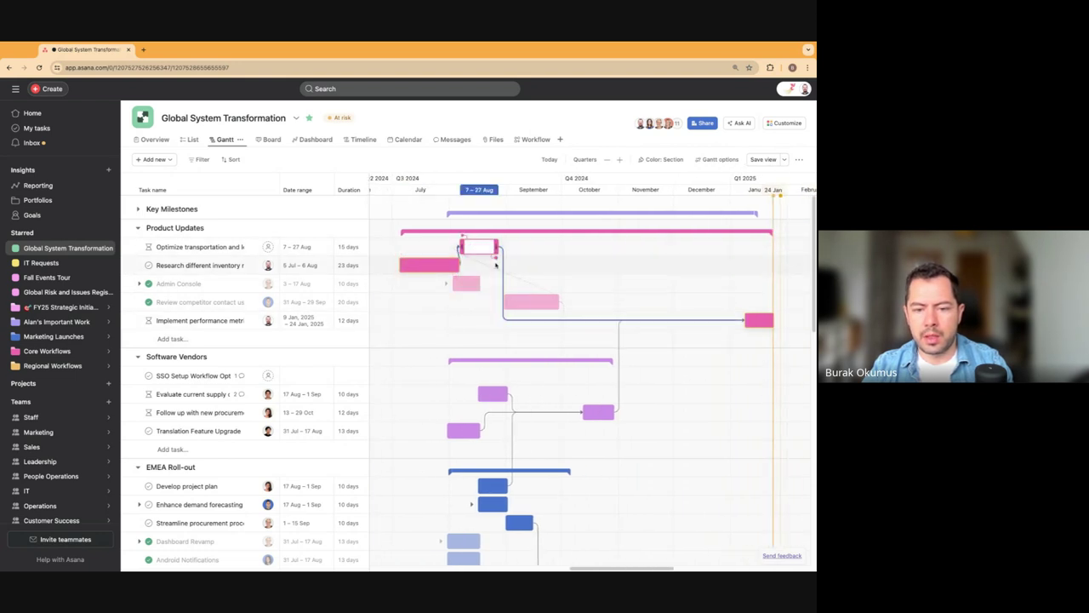
scroll(729, 377, "right", 2)
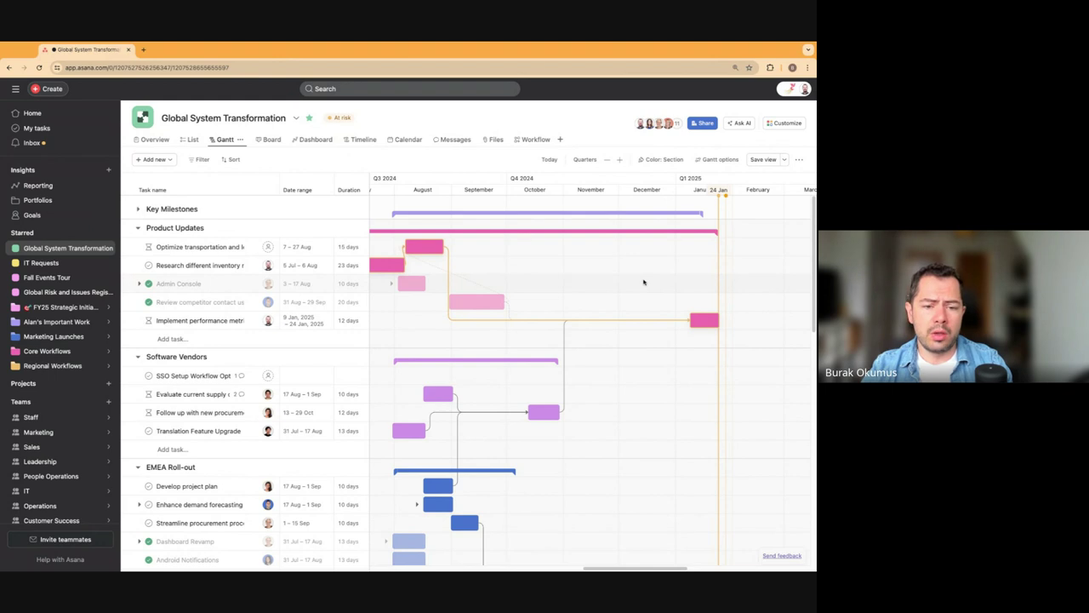
scroll(647, 282, "left", 3)
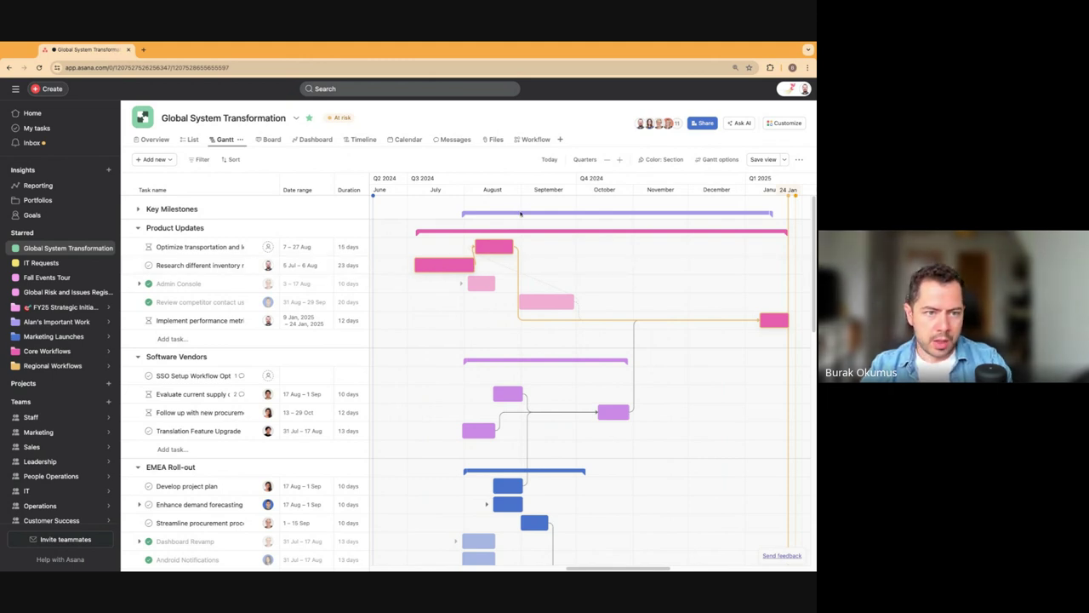
Review the project's dashboard charts, including the upcoming tasks by assignee.
left_click(191, 139)
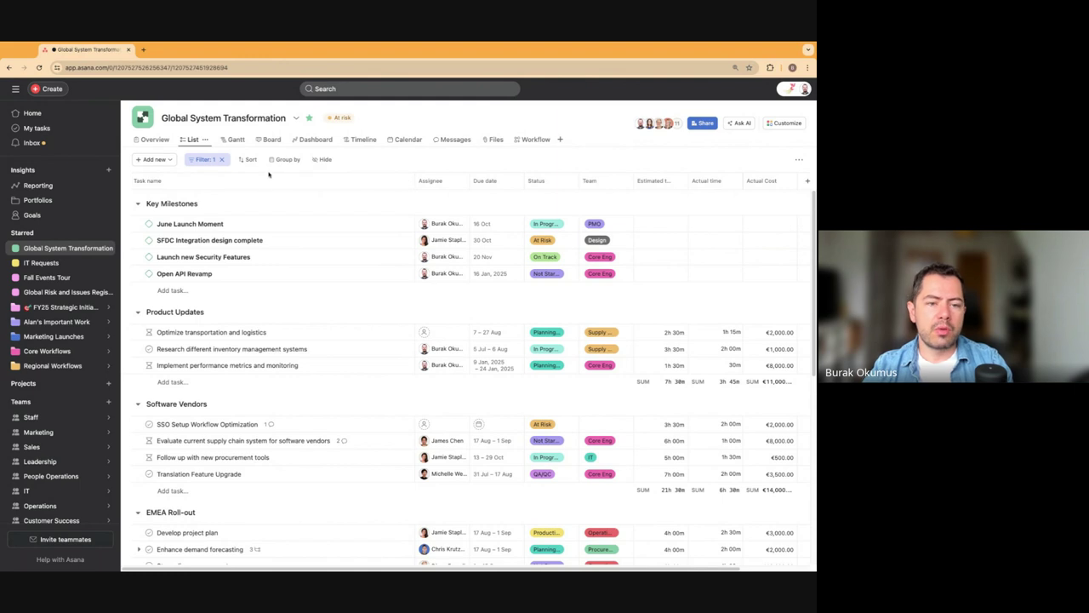
left_click(312, 142)
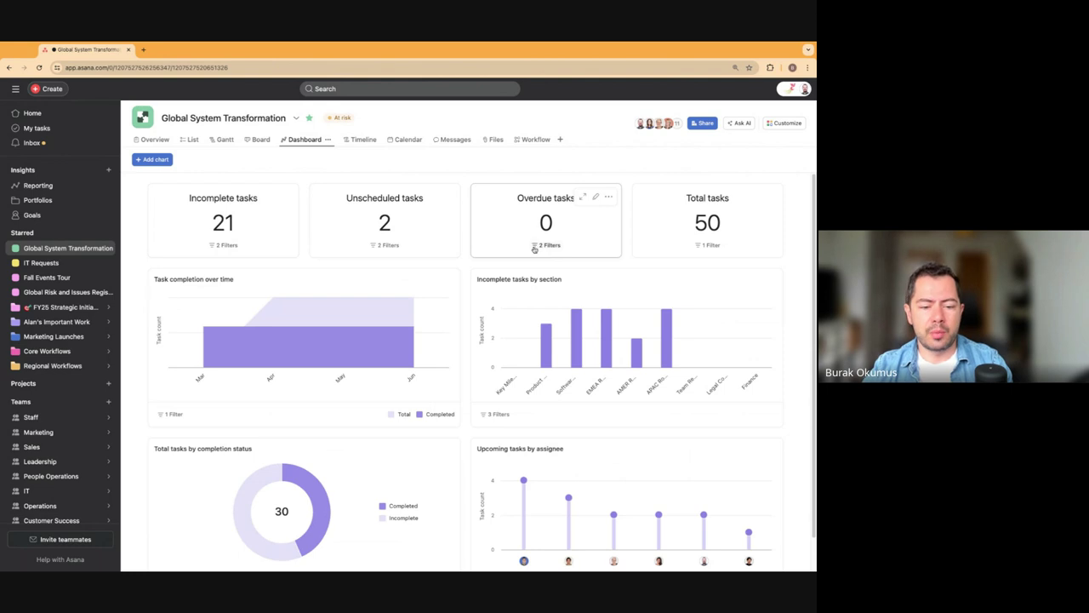
scroll(437, 315, "down", 1)
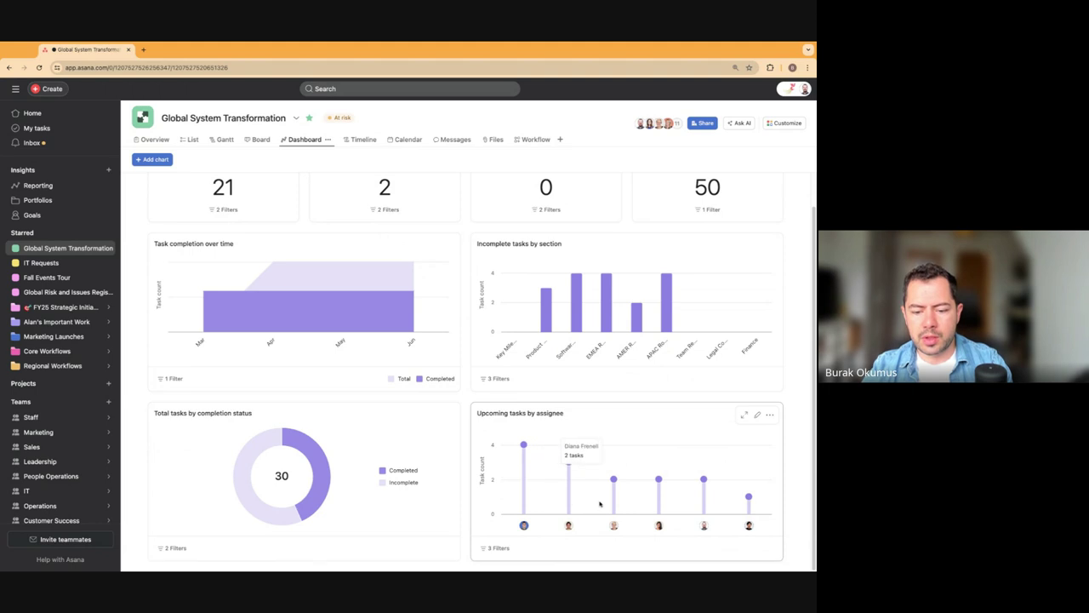
mouse_move(525, 527)
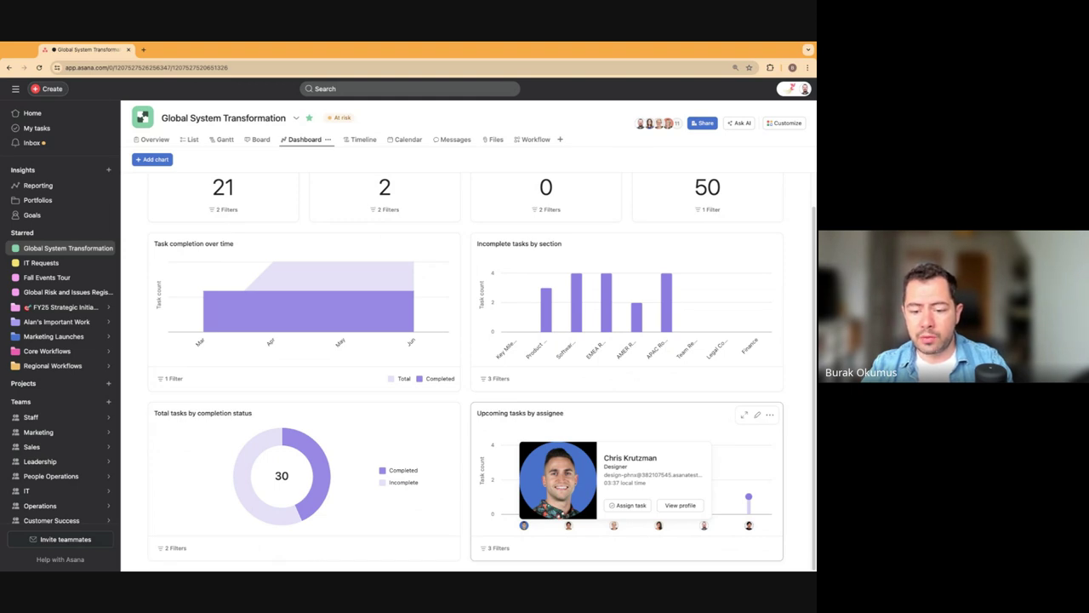
mouse_move(569, 527)
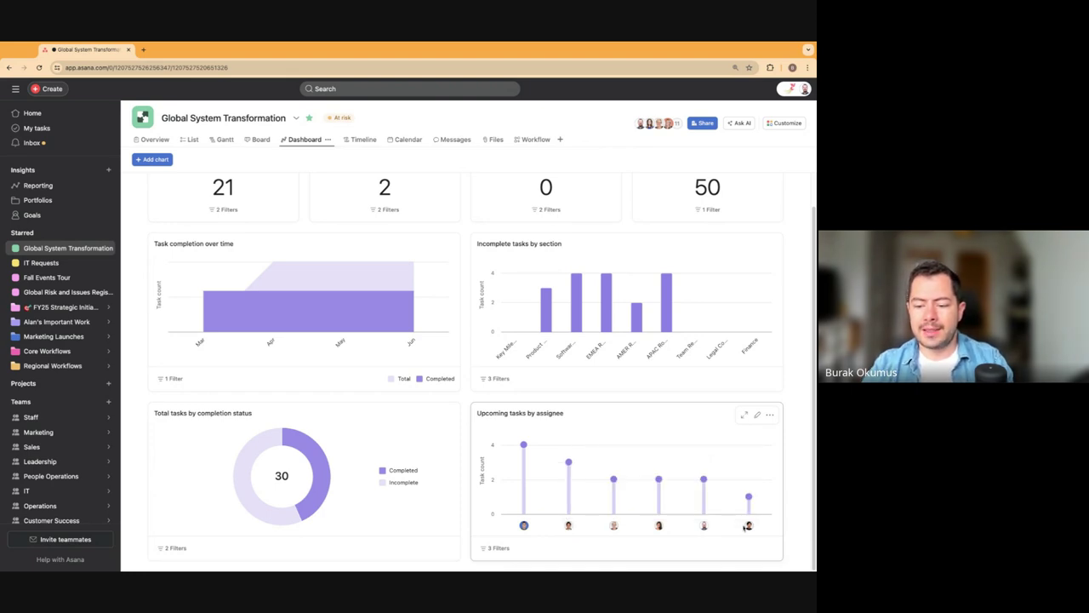
mouse_move(748, 527)
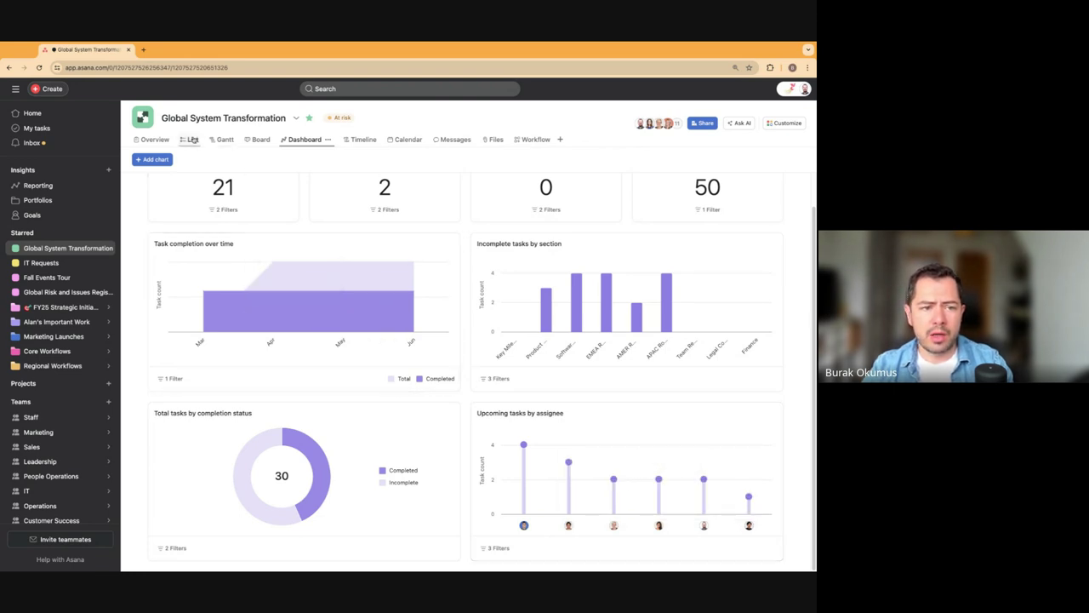
Assign "Optimize transportation and logistics" to a teammate in the project's task list.
left_click(193, 140)
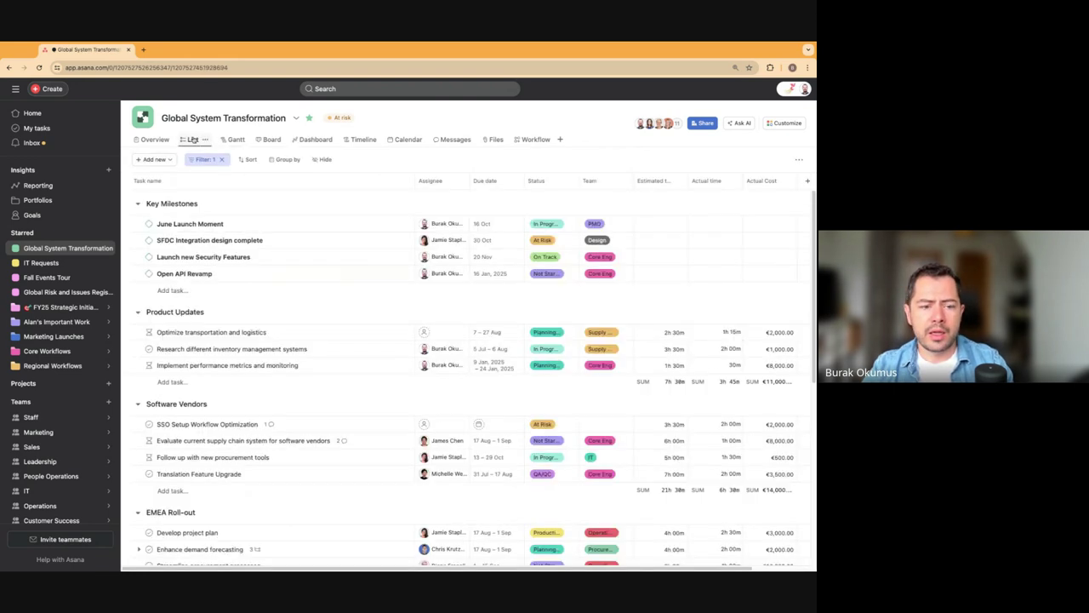
left_click(427, 332)
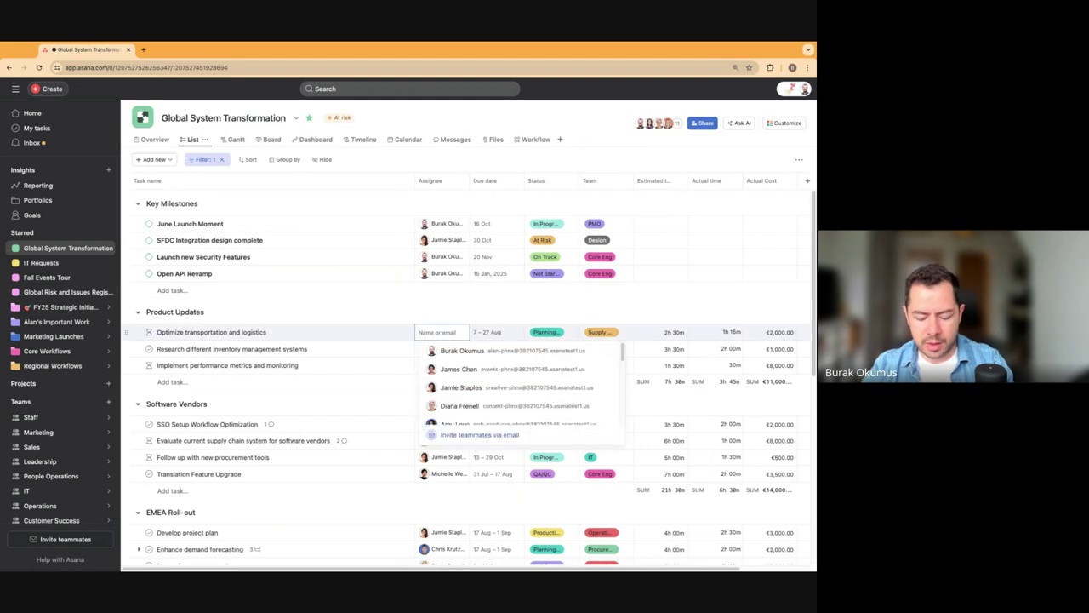
type("mic")
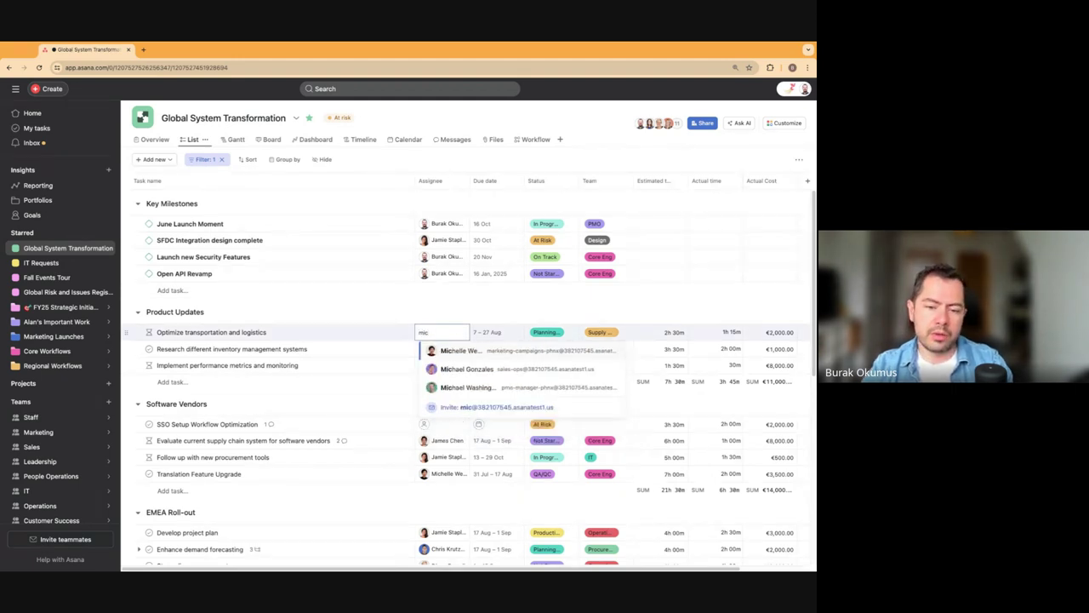
left_click(477, 350)
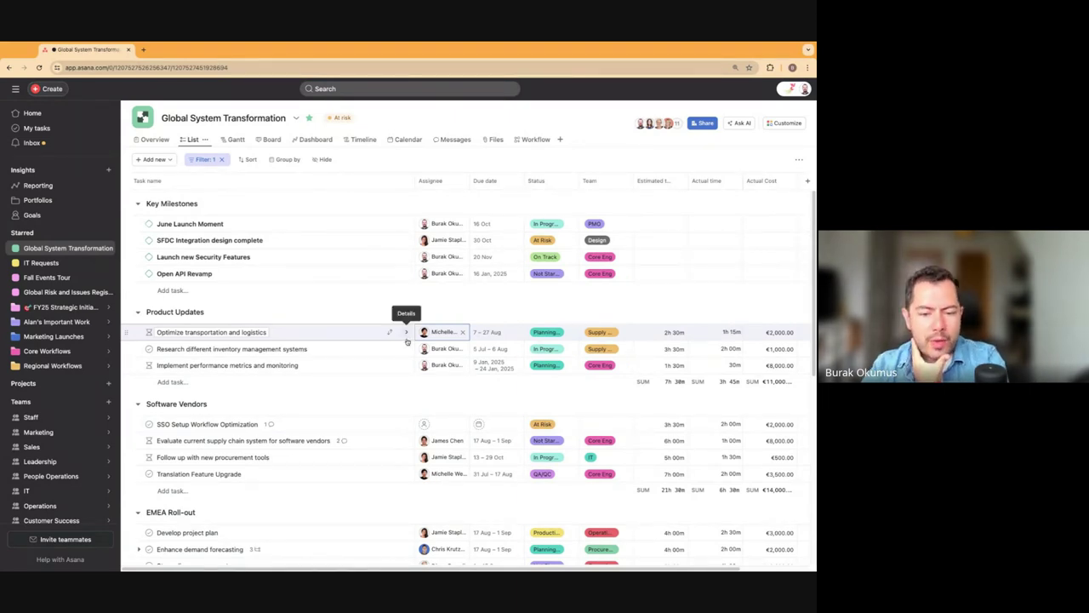
Set the Team of "SSO Setup Workflow Optimization" to IT and check the task's assignee and due date.
left_click(256, 425)
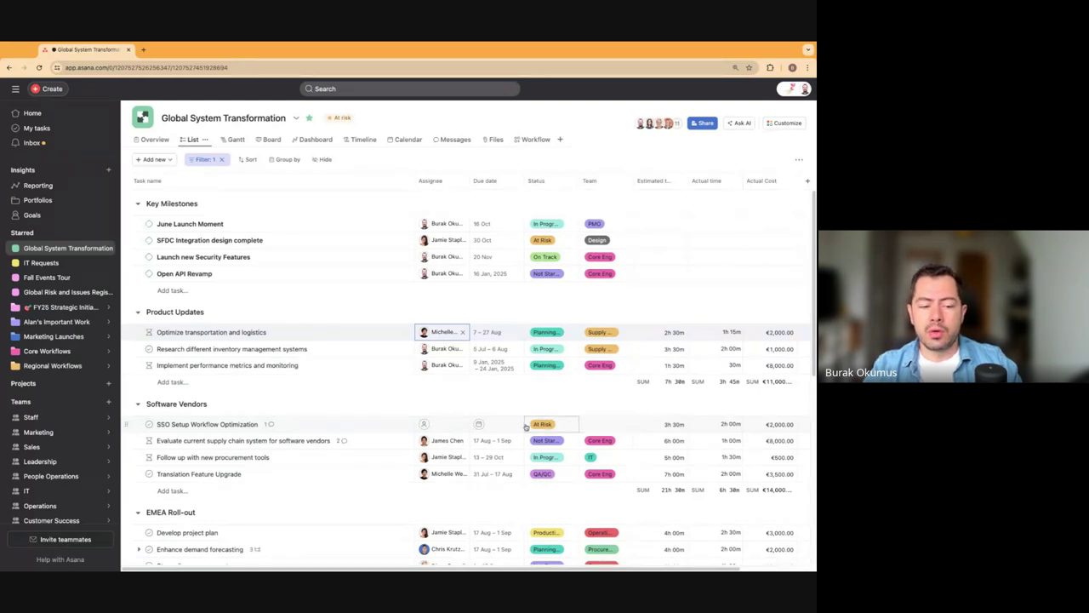
left_click(172, 424)
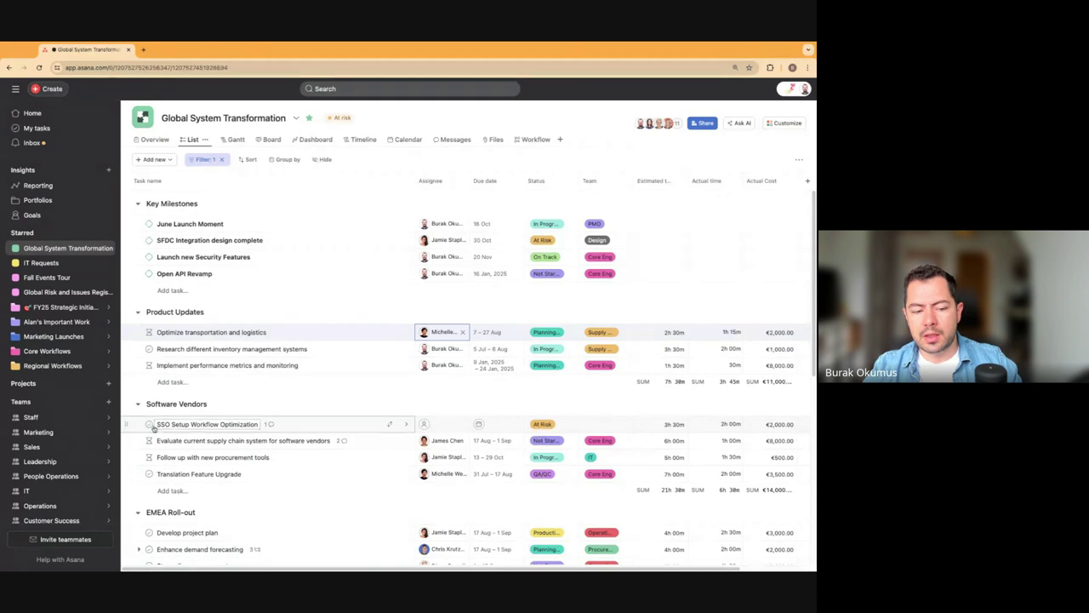
left_click_drag(156, 424, 247, 424)
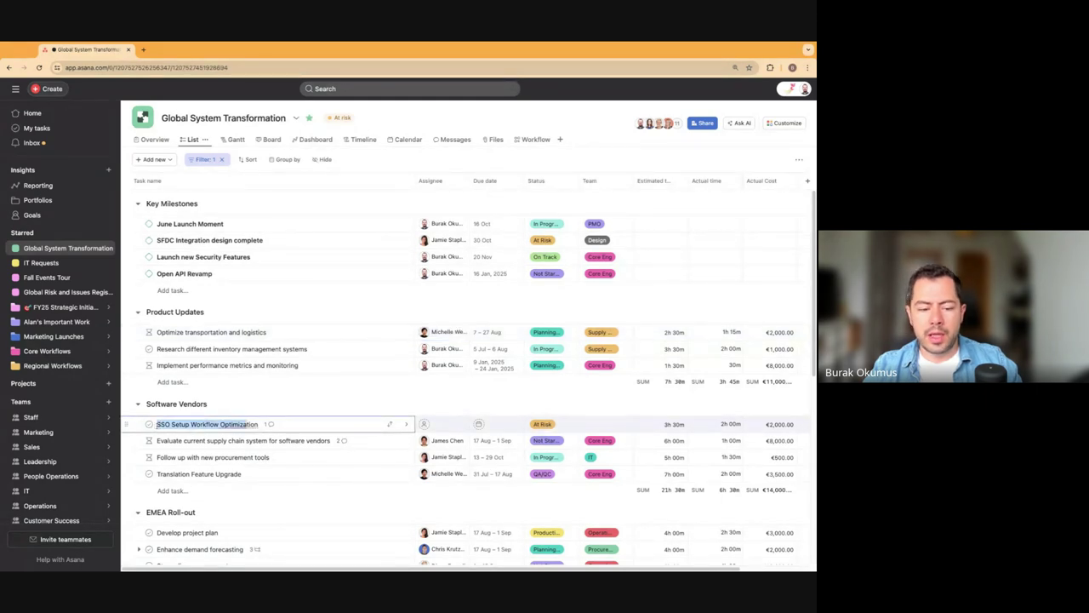
left_click(246, 424)
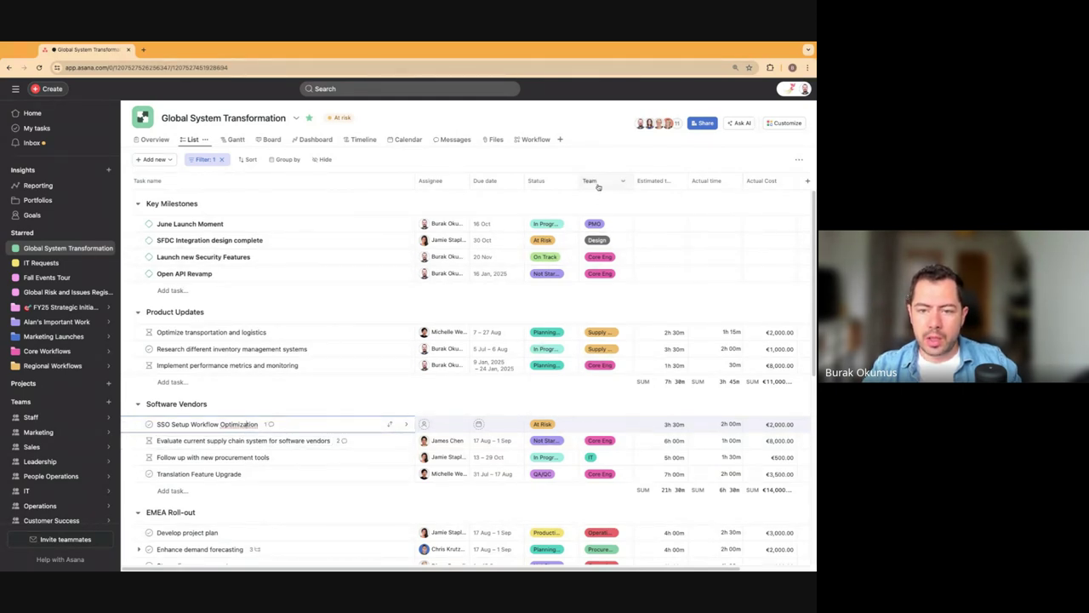
left_click(610, 423)
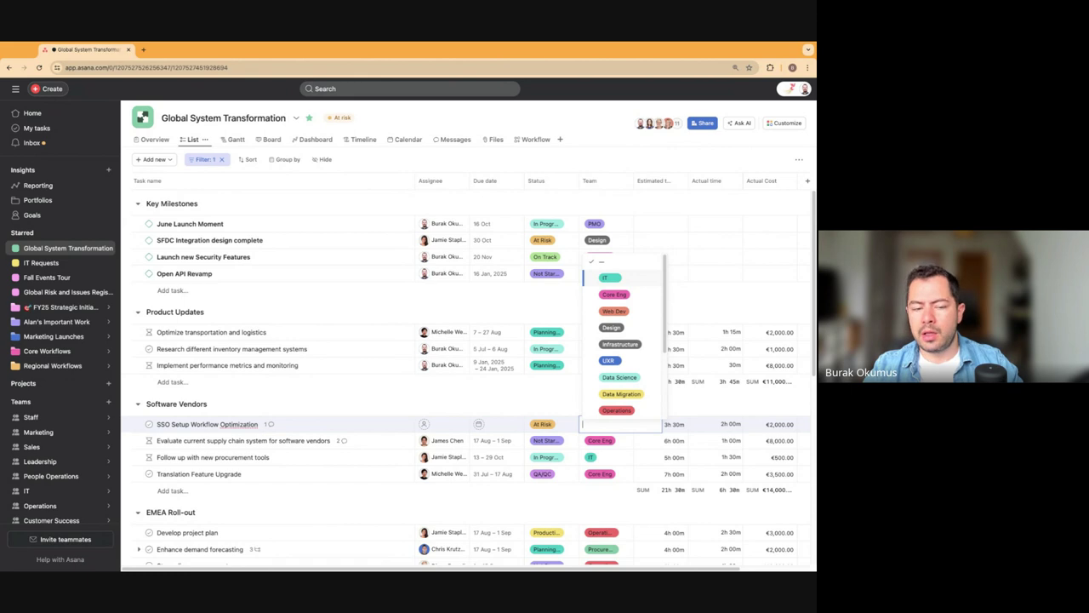
key("Return")
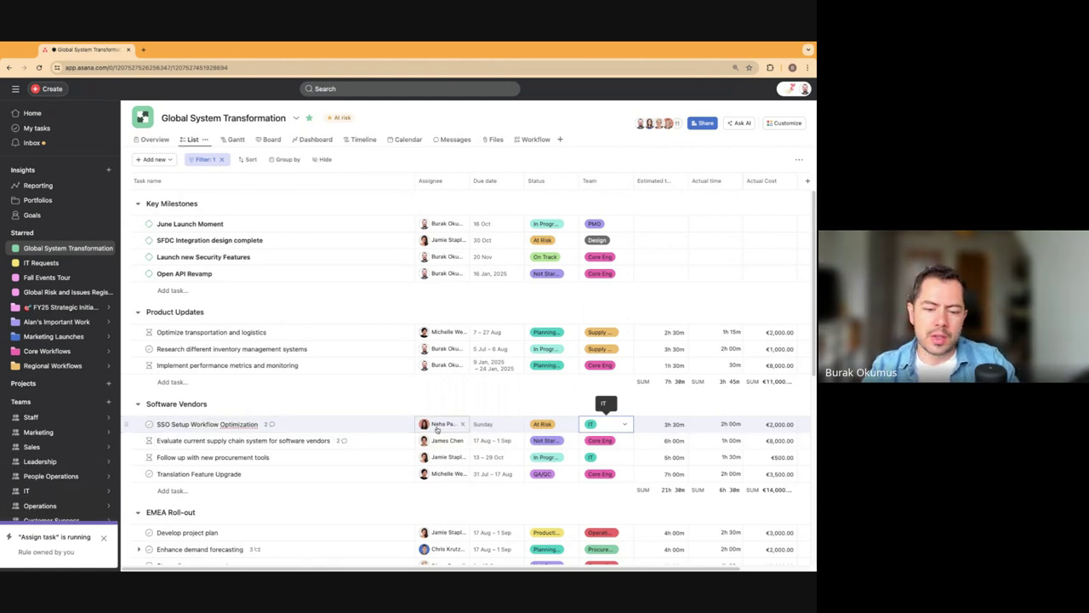
mouse_move(441, 430)
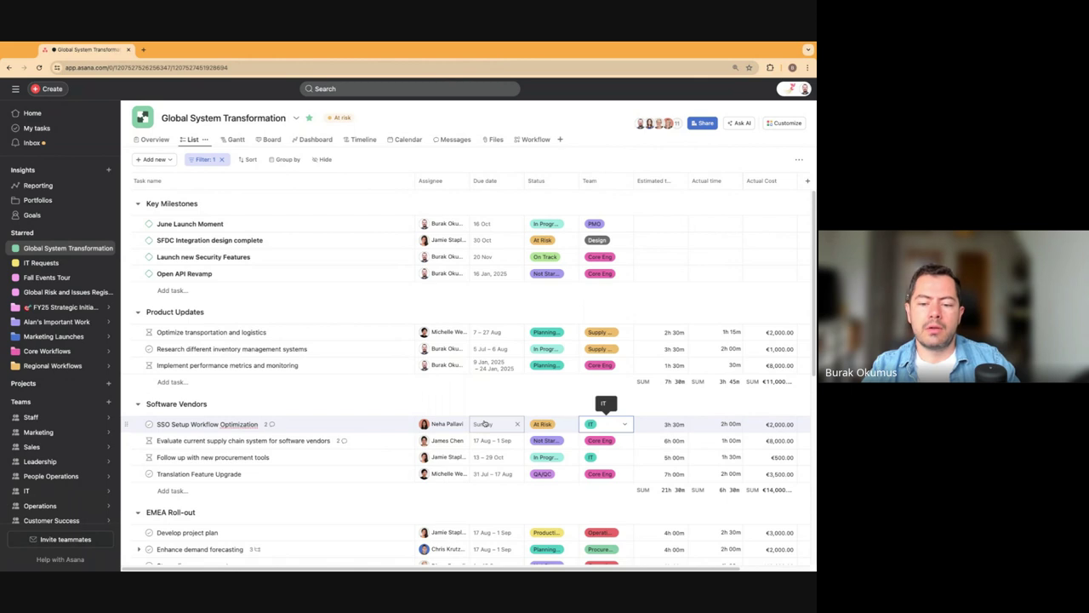
Open "SSO Setup Workflow Optimization" in its IT Requests project and move it to the board's Solution Approval column.
left_click(328, 426)
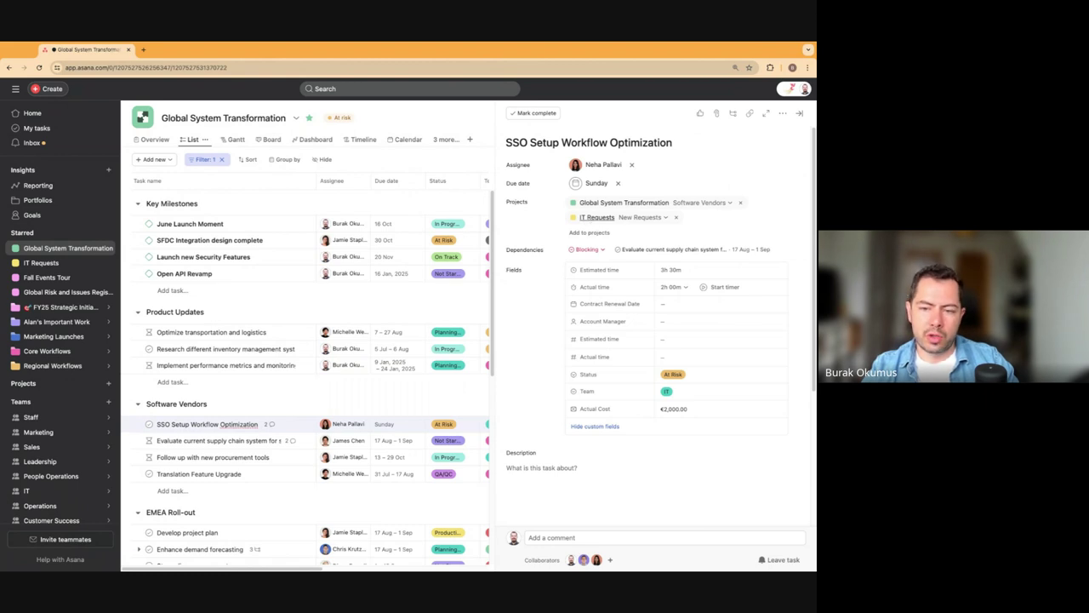
left_click(595, 218)
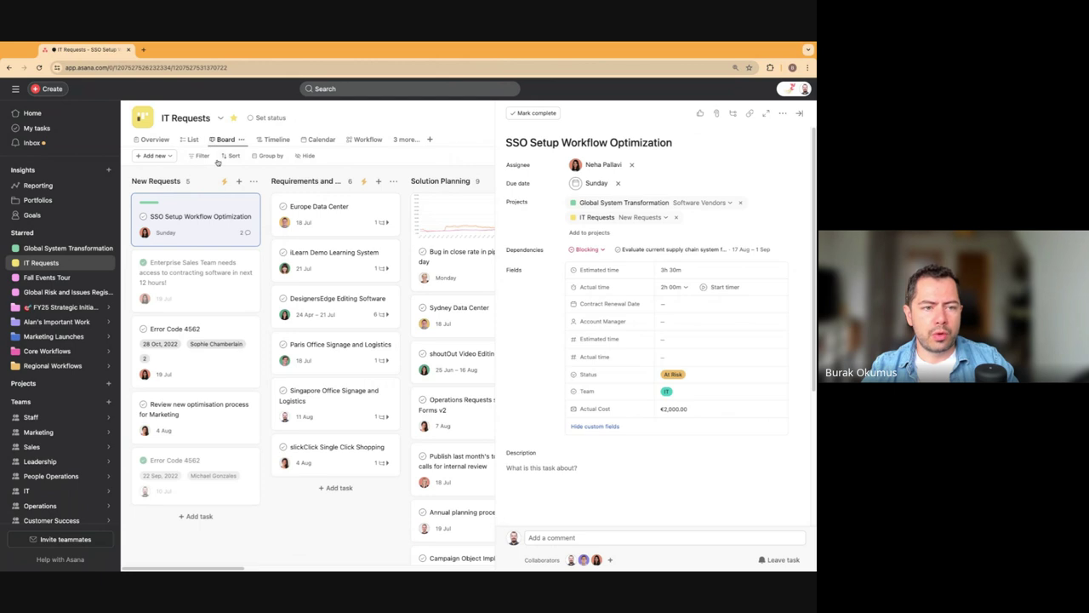
scroll(218, 230, "right", 2)
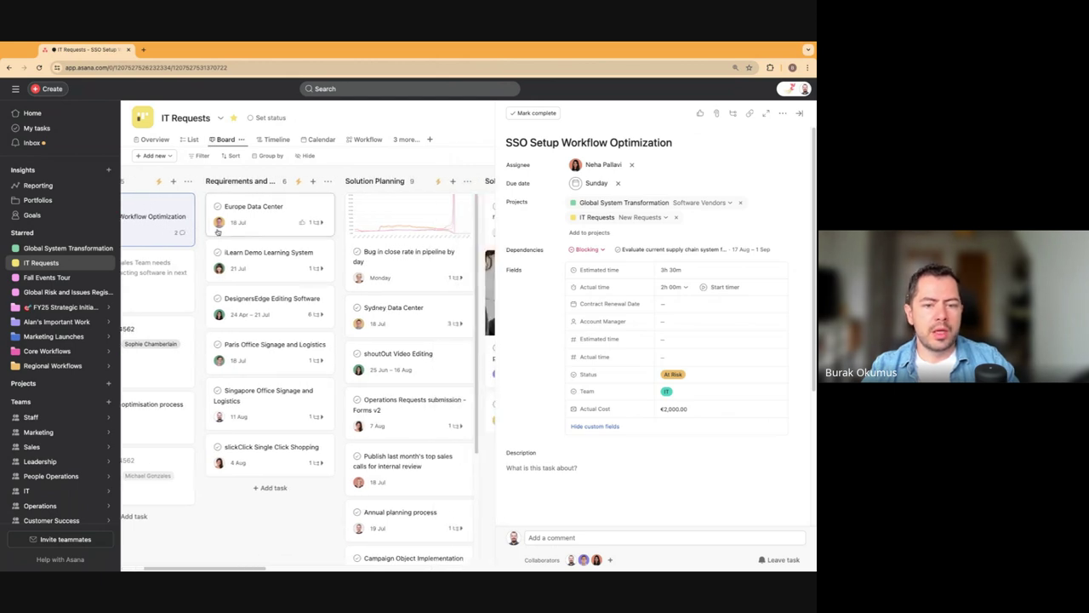
scroll(218, 231, "right", 2)
scroll(217, 232, "right", 3)
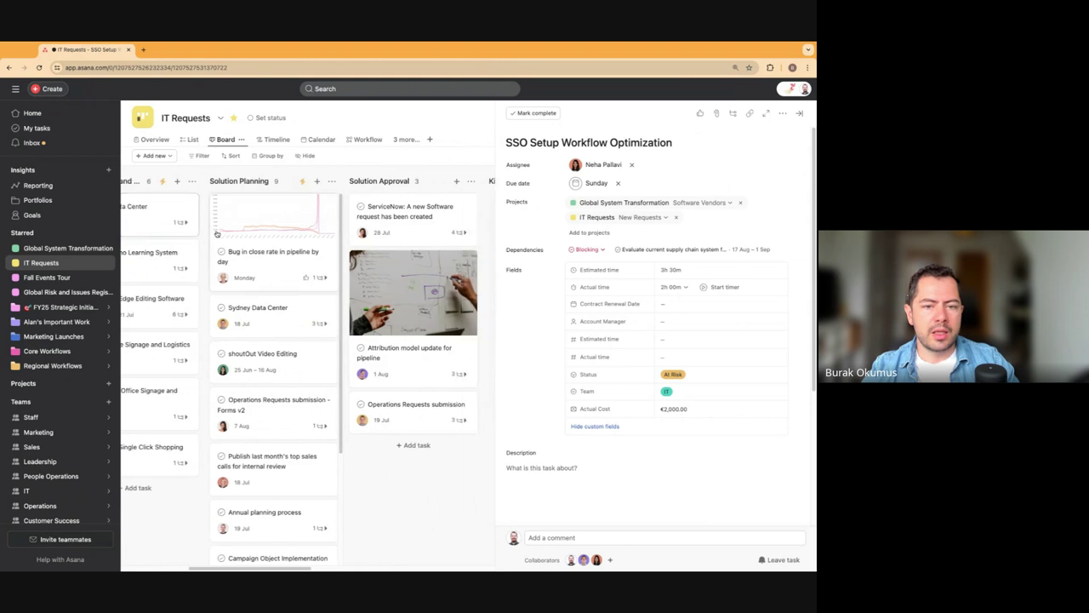
scroll(362, 264, "left", 4)
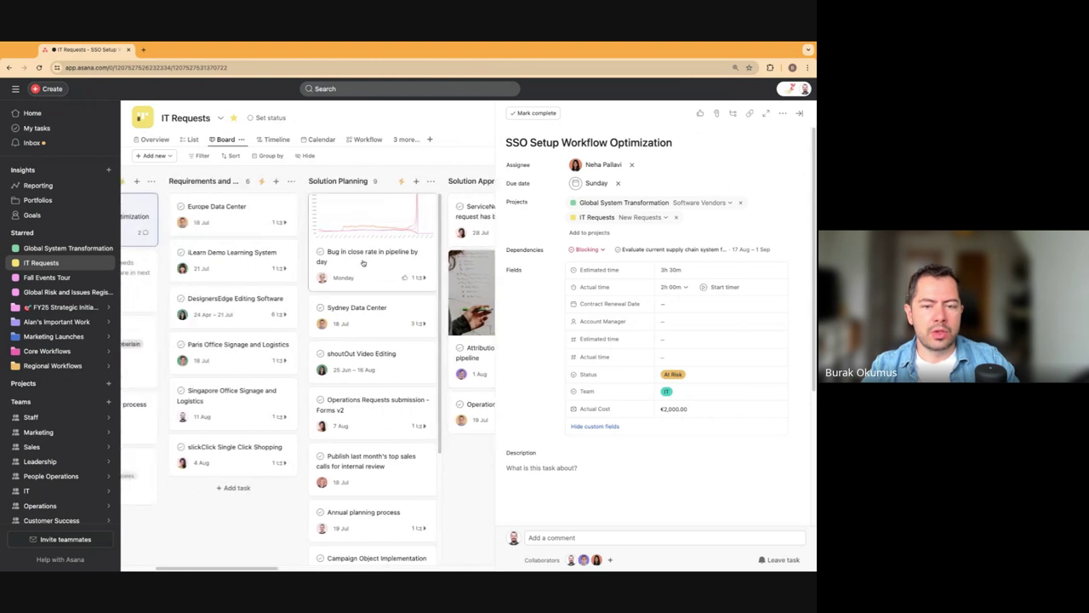
scroll(146, 215, "left", 3)
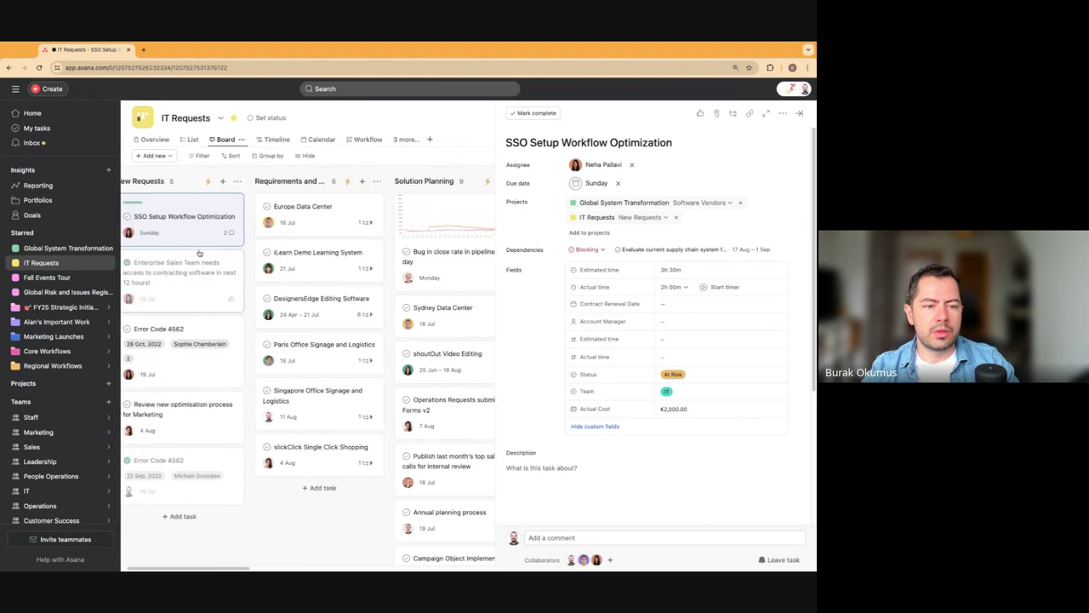
left_click_drag(168, 209, 371, 209)
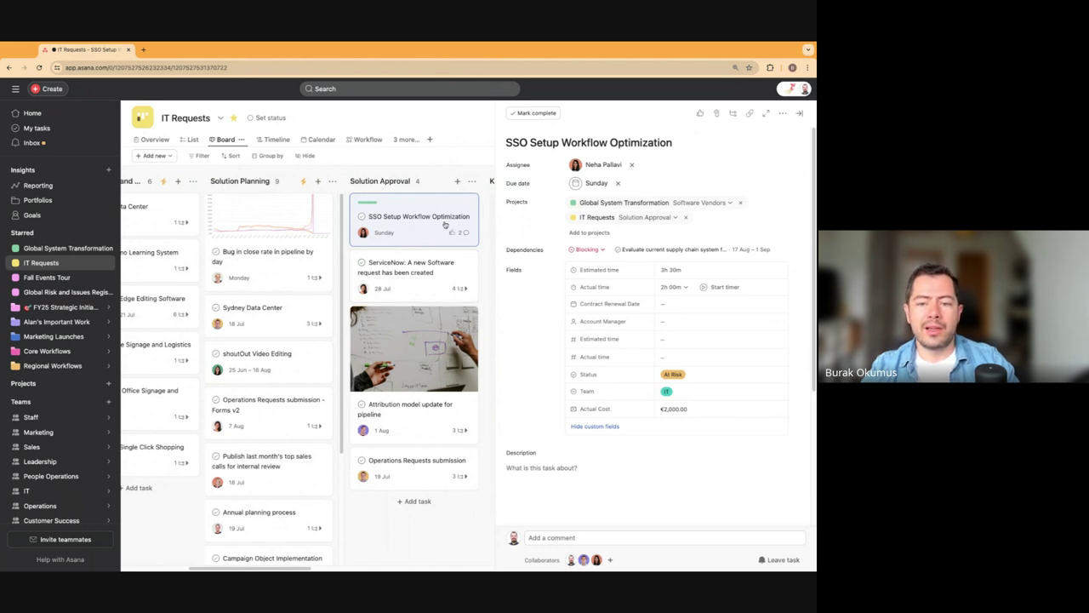
Back in Global System Transformation, check the comments on "SSO Setup Workflow Optimization", mark the task complete and close its details.
left_click(623, 203)
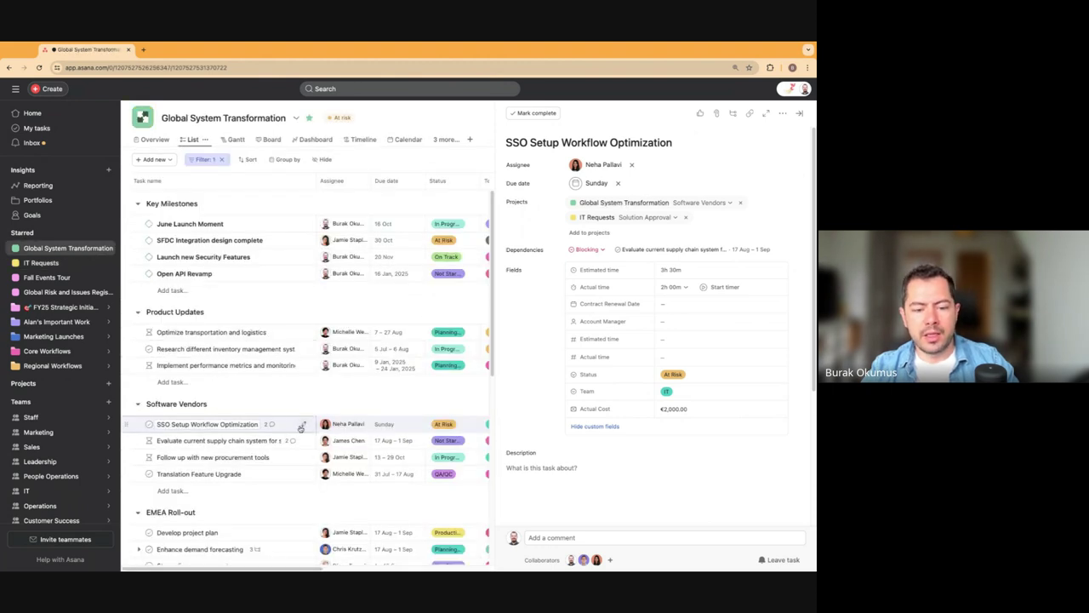
scroll(301, 425, "down", 1)
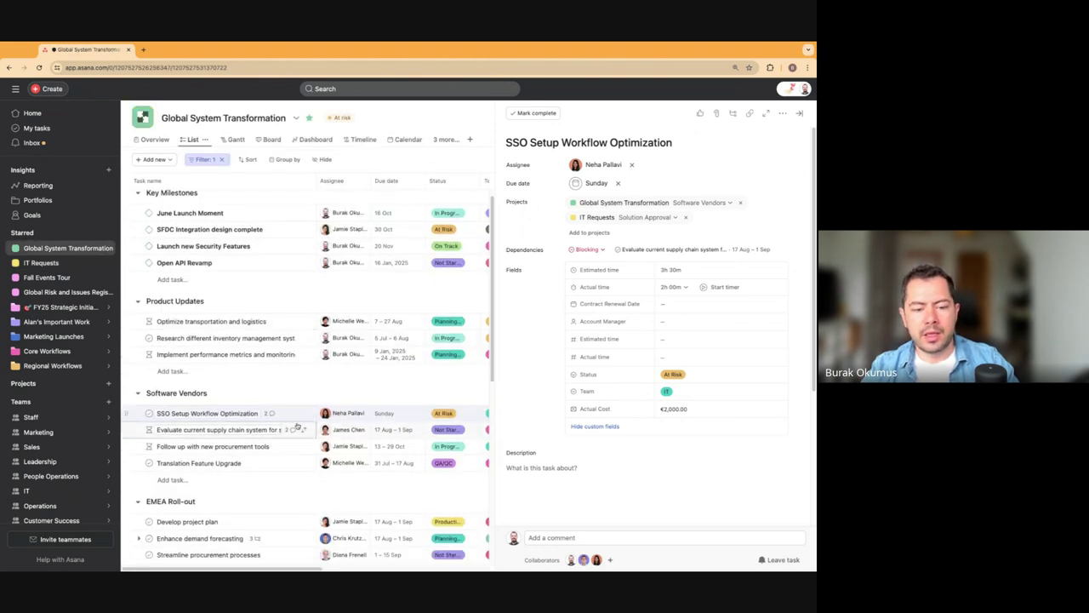
left_click(256, 412)
scroll(621, 451, "down", 3)
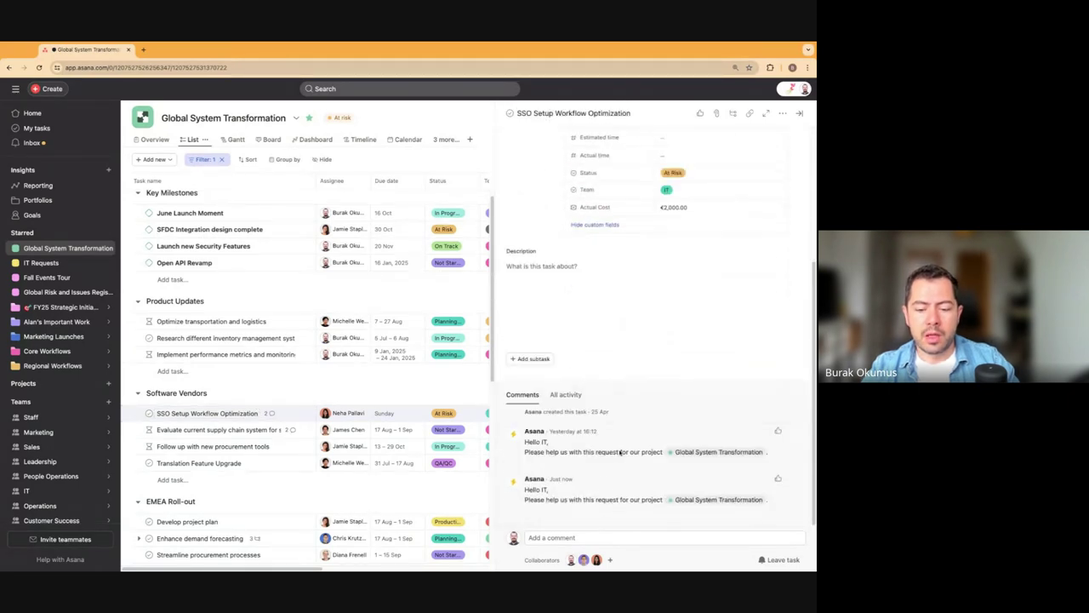
scroll(620, 451, "up", 5)
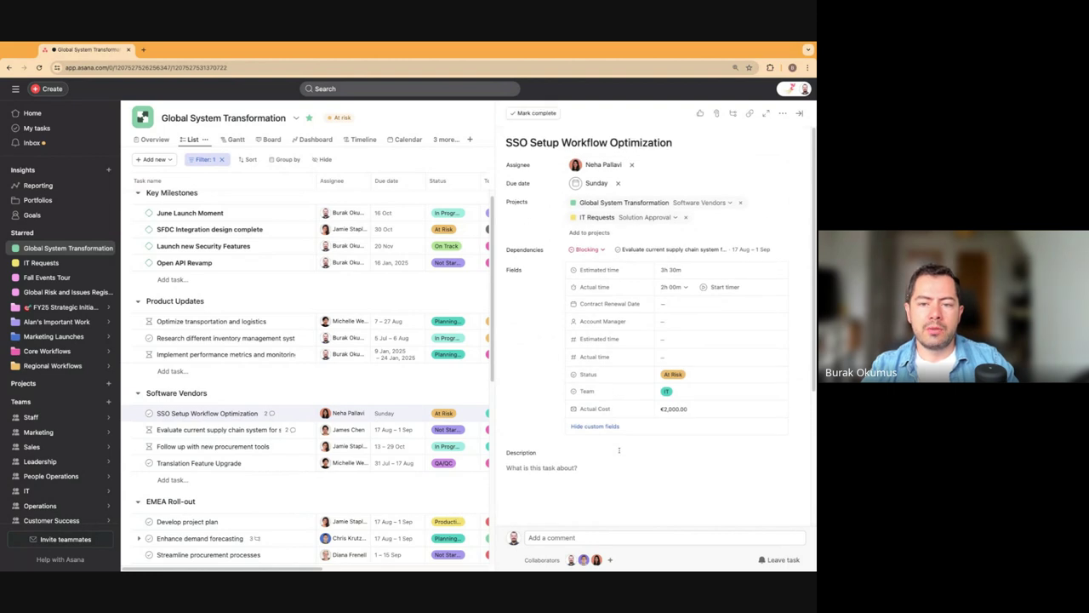
left_click(543, 119)
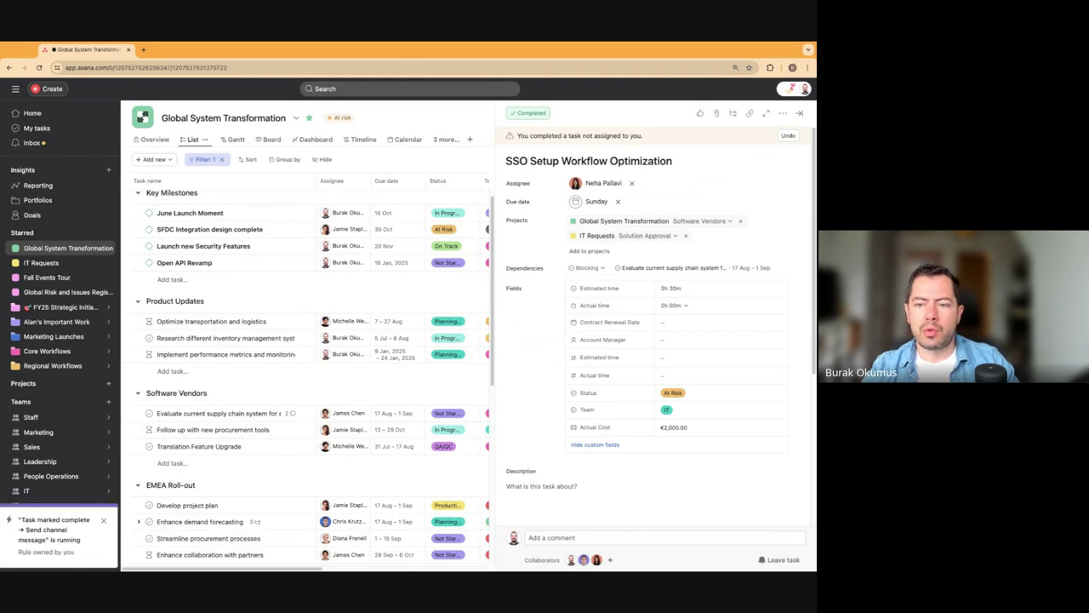
left_click(800, 114)
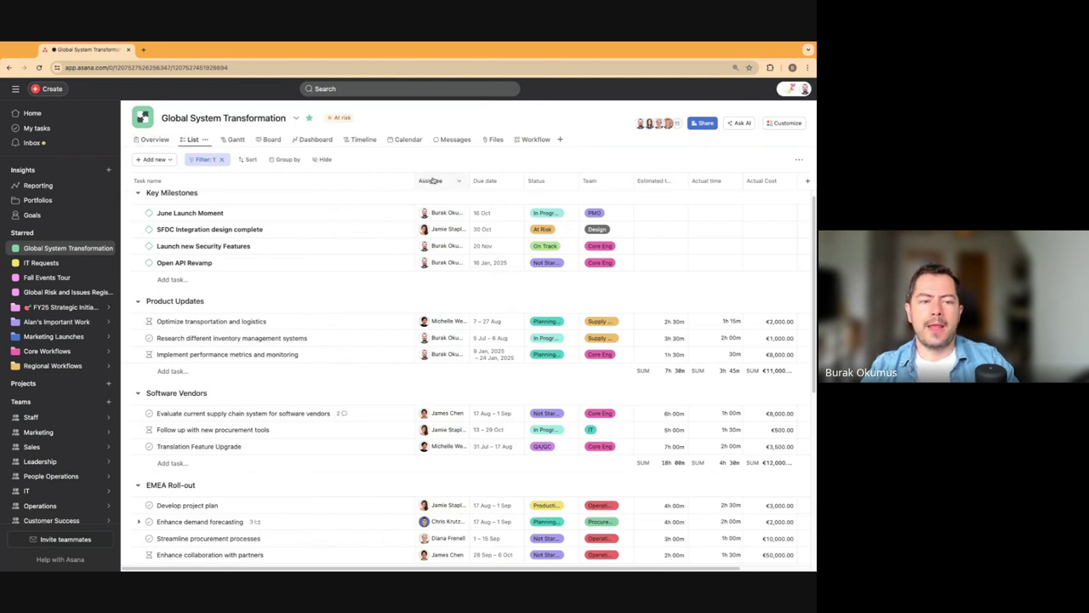
Review the full past Ask AI answer analyzing why tasks in the Key Milestones section are marked "At Risk".
left_click(738, 123)
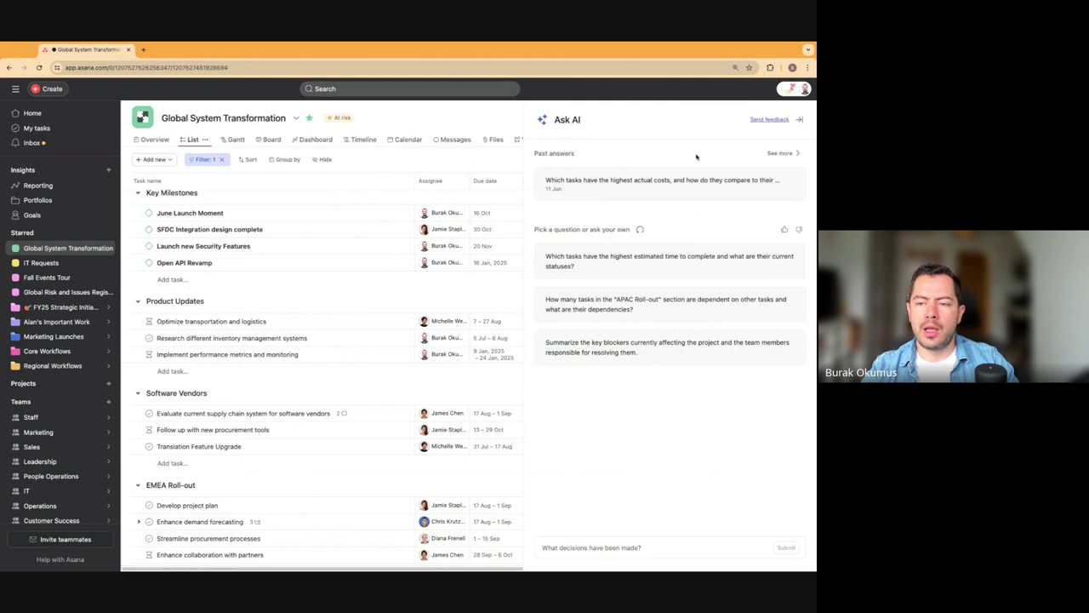
left_click(779, 153)
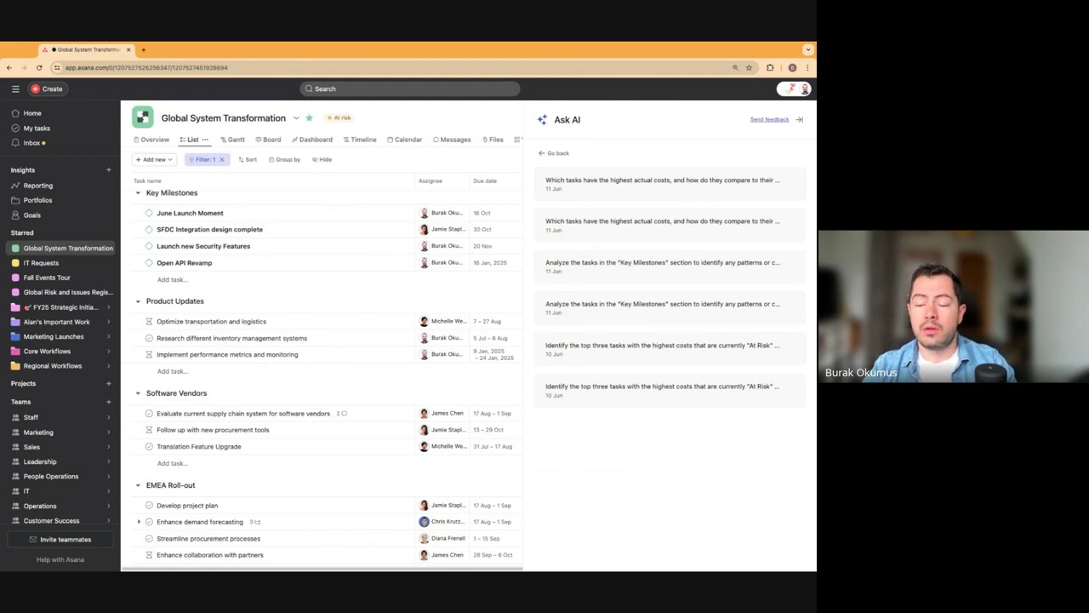
left_click(575, 270)
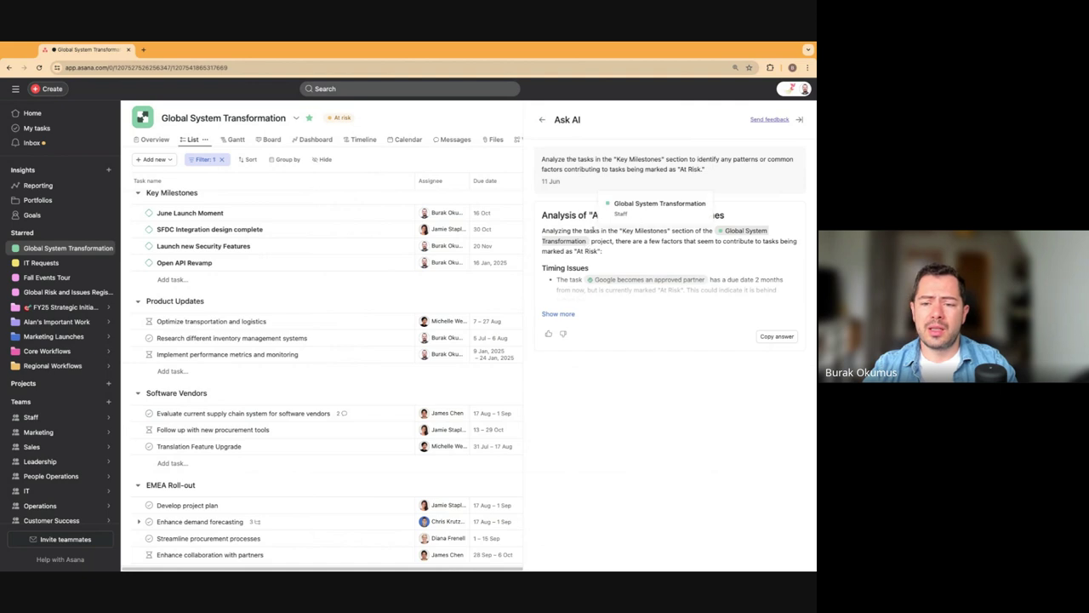
left_click(559, 314)
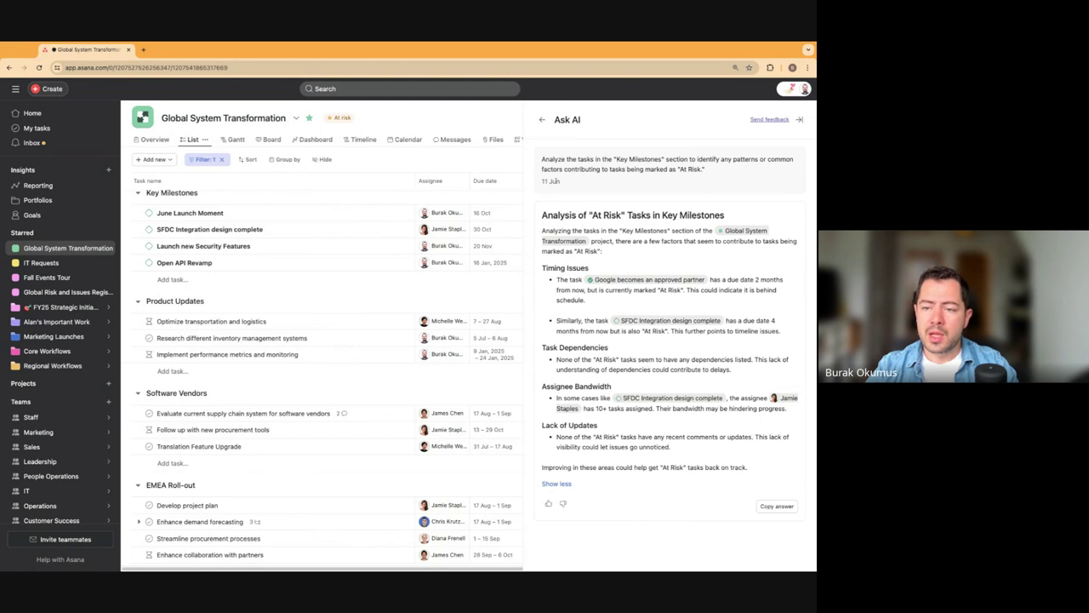
left_click(799, 120)
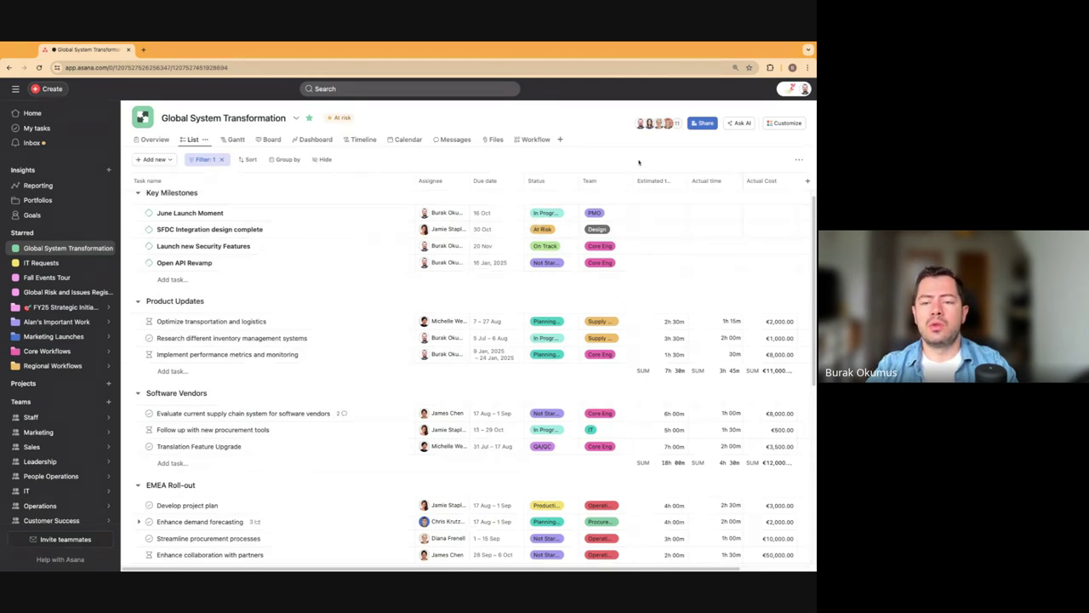
Draft a new status update with AI from the project's overview.
left_click(153, 141)
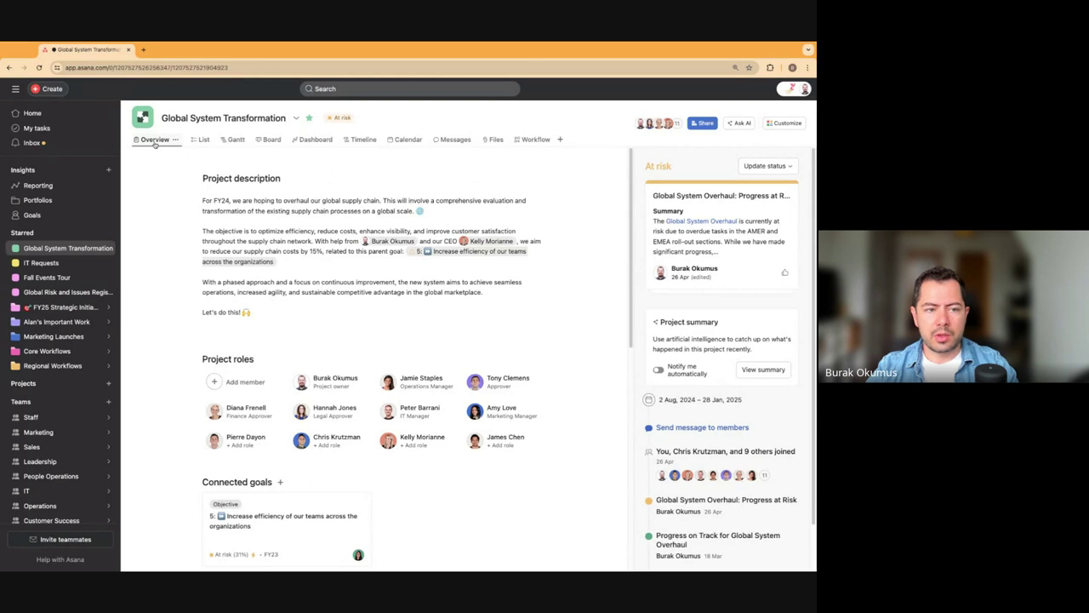
left_click(763, 167)
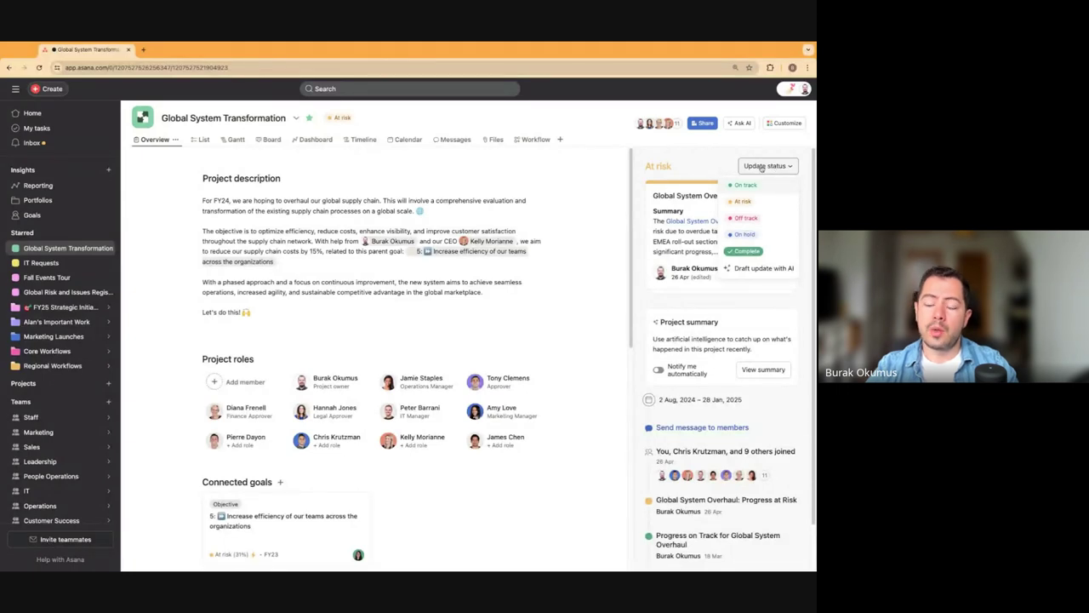
left_click(751, 271)
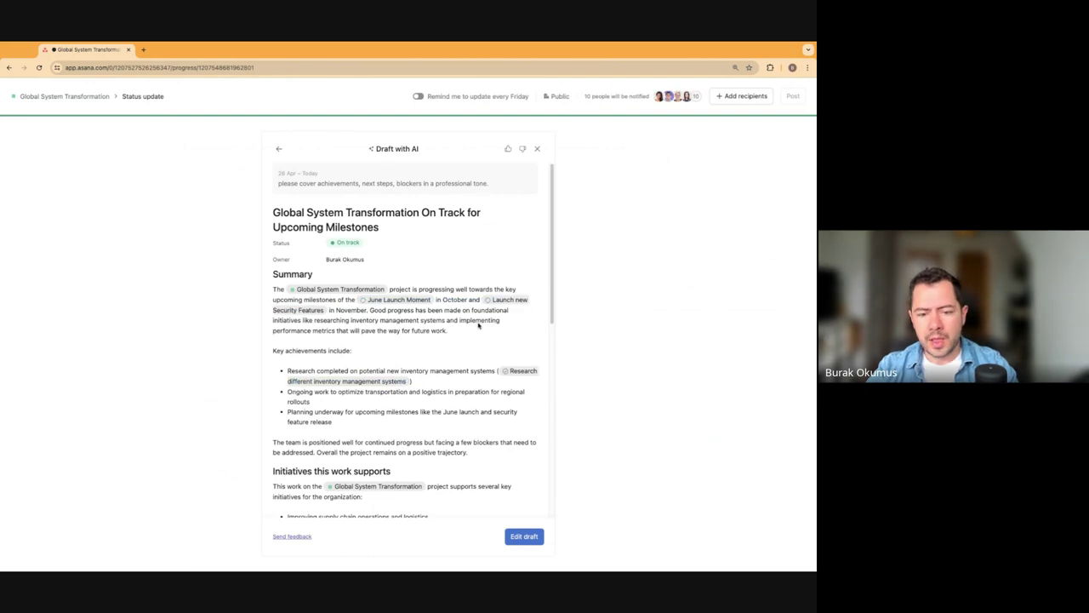
Review the prompt, summary and overall structure of the AI-drafted status update.
scroll(482, 319, "down", 1)
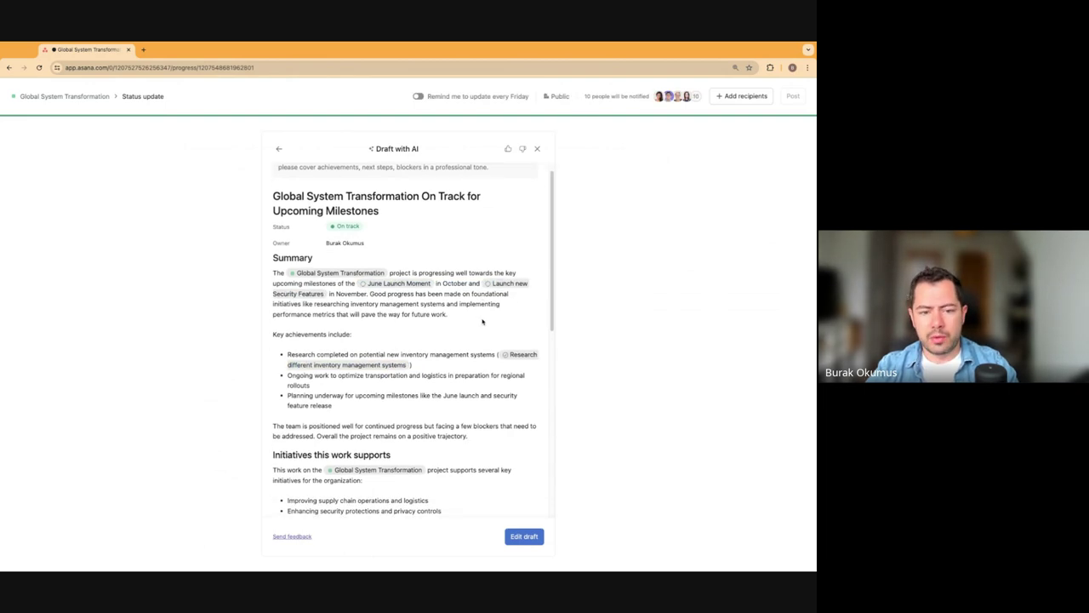
scroll(481, 322, "up", 1)
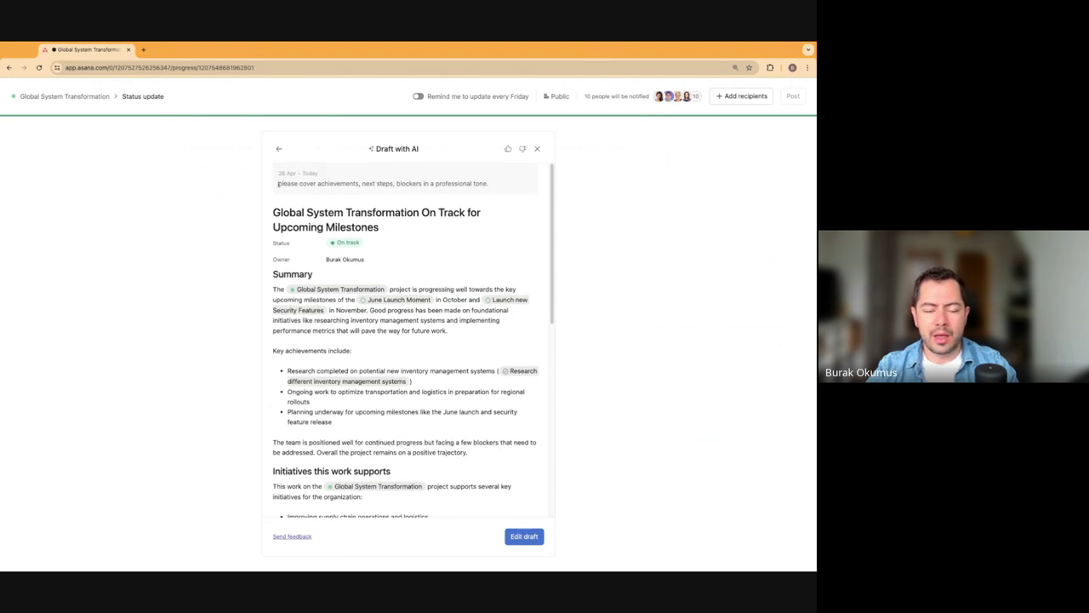
left_click_drag(278, 183, 485, 183)
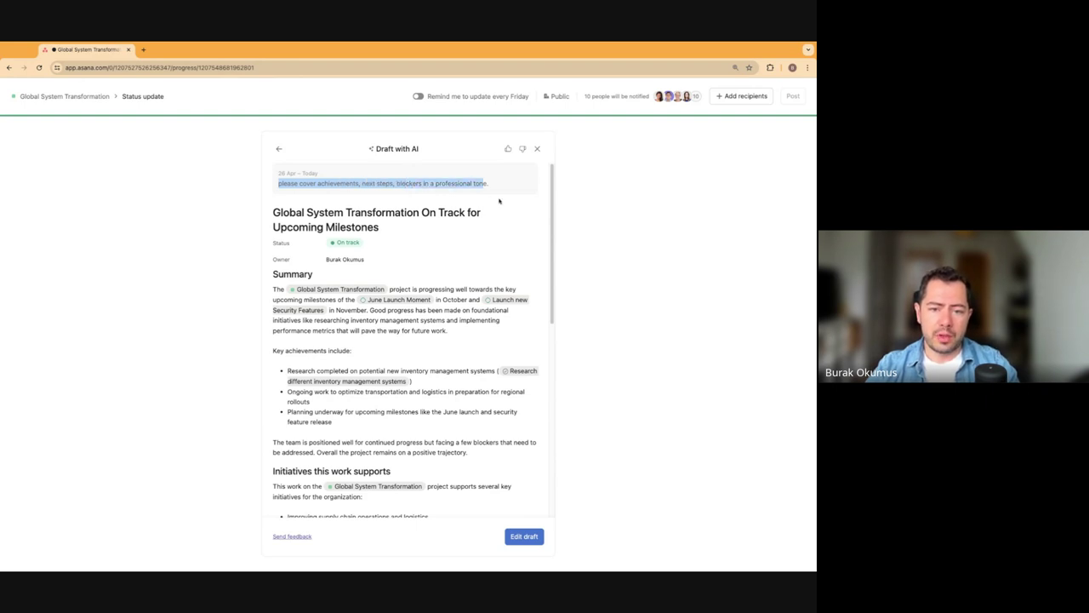
left_click(499, 280)
scroll(436, 318, "down", 2)
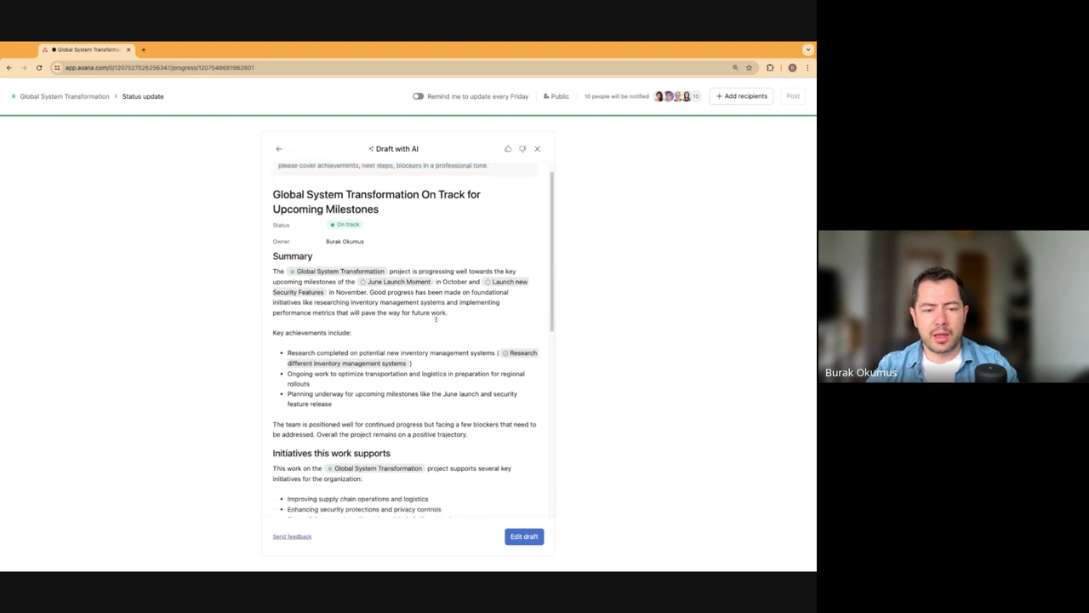
scroll(435, 319, "down", 10)
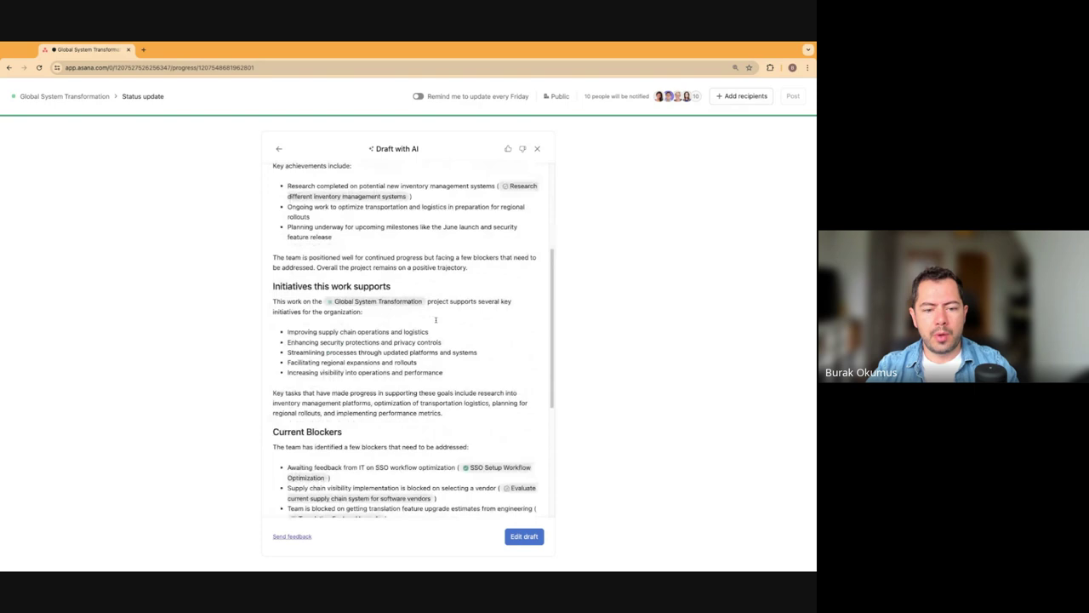
scroll(436, 319, "down", 5)
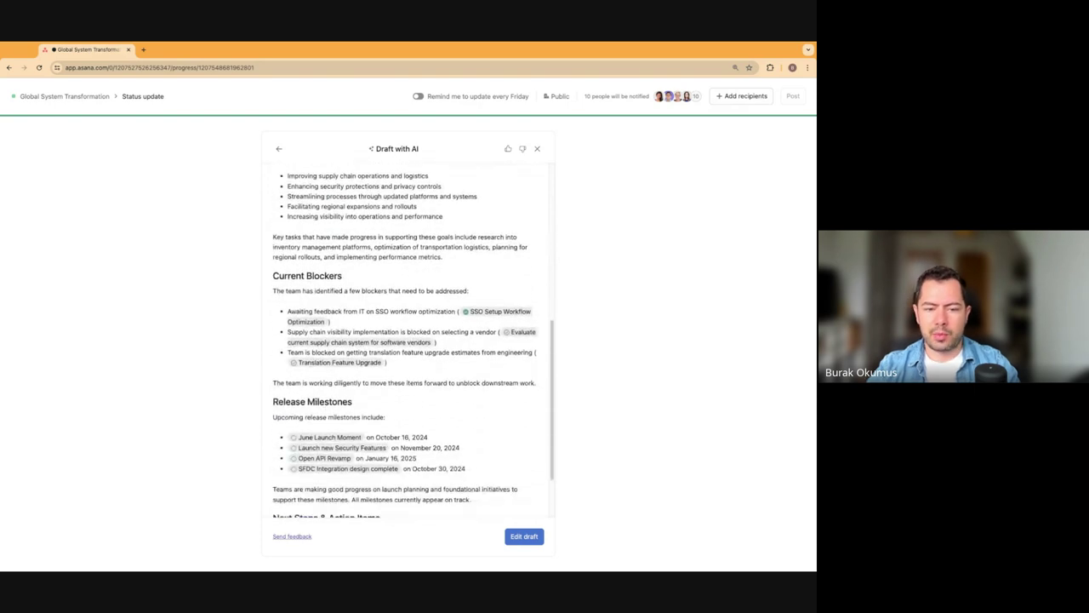
Examine the draft's sections on supported initiatives, current blockers, release milestones, and next steps and action items.
scroll(435, 319, "up", 4)
scroll(387, 330, "up", 5)
left_click_drag(294, 317, 339, 317)
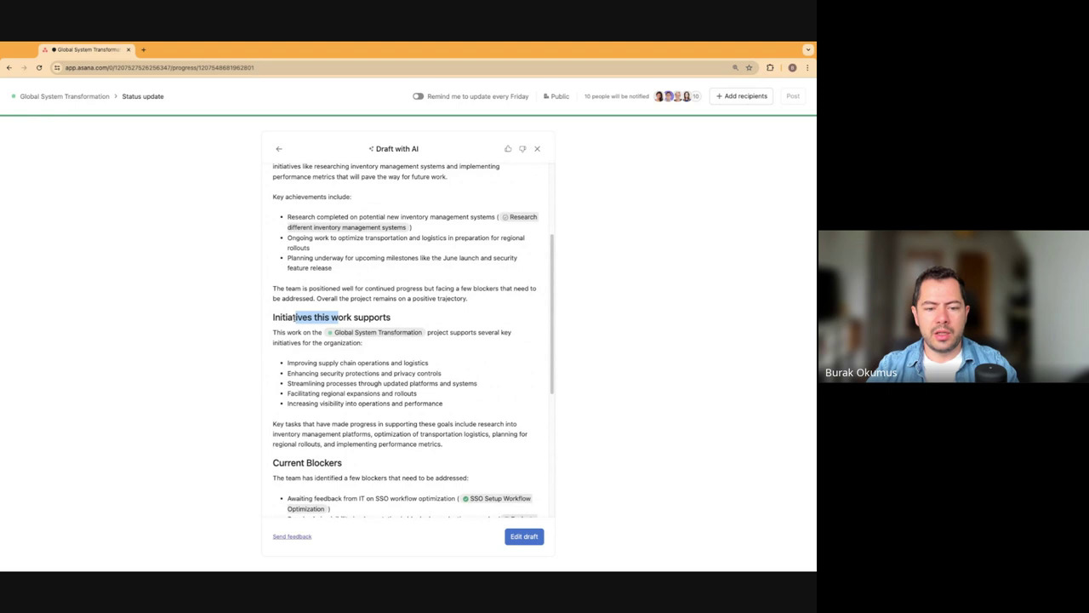
left_click(338, 318)
scroll(358, 321, "down", 2)
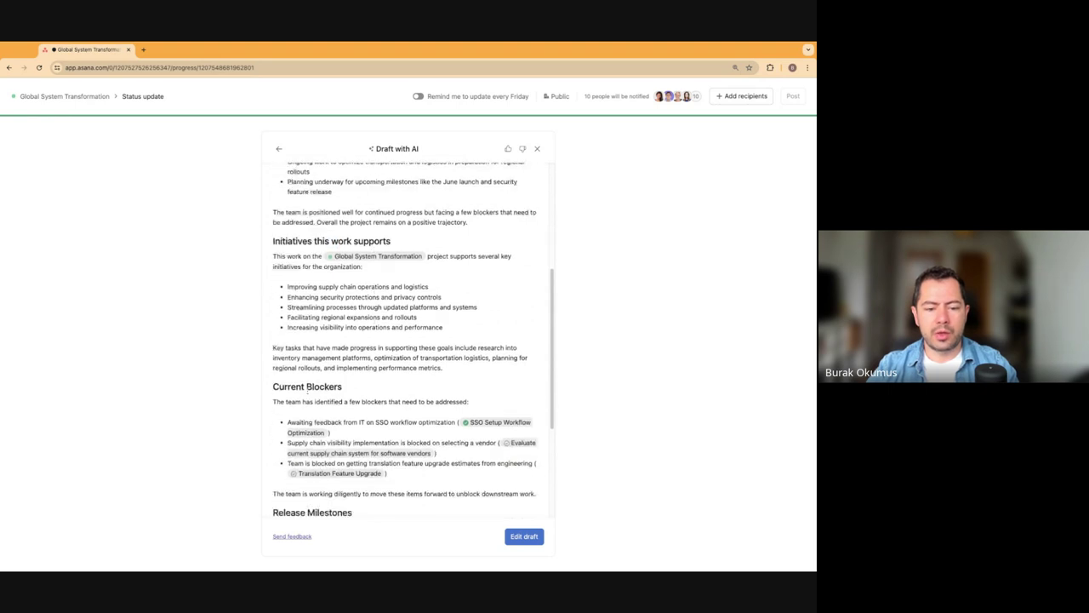
left_click_drag(306, 388, 337, 389)
scroll(302, 391, "down", 4)
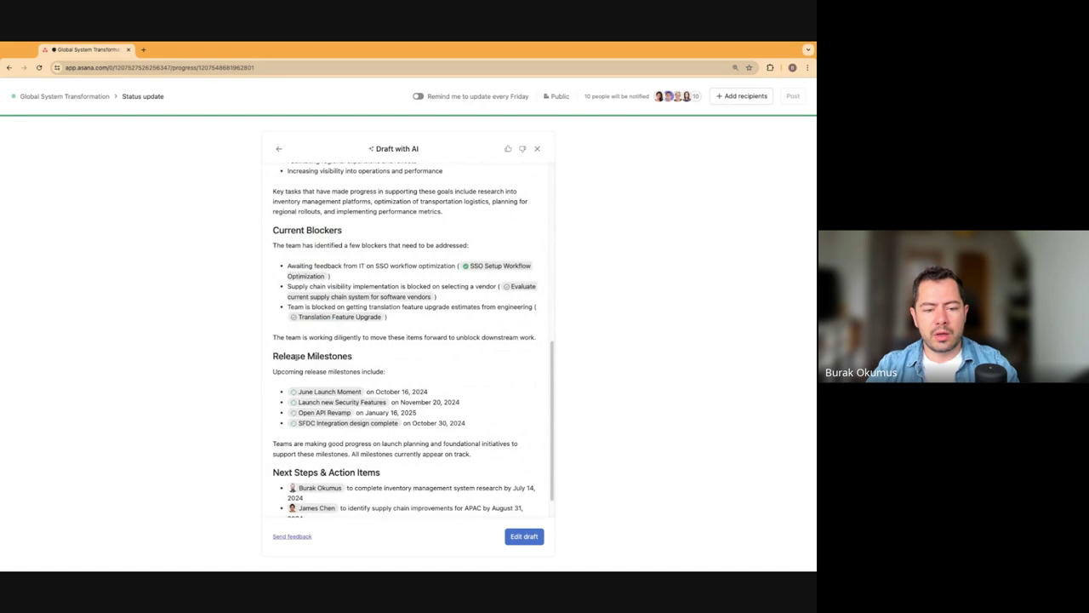
double_click(328, 356)
left_click(336, 357)
scroll(348, 358, "down", 1)
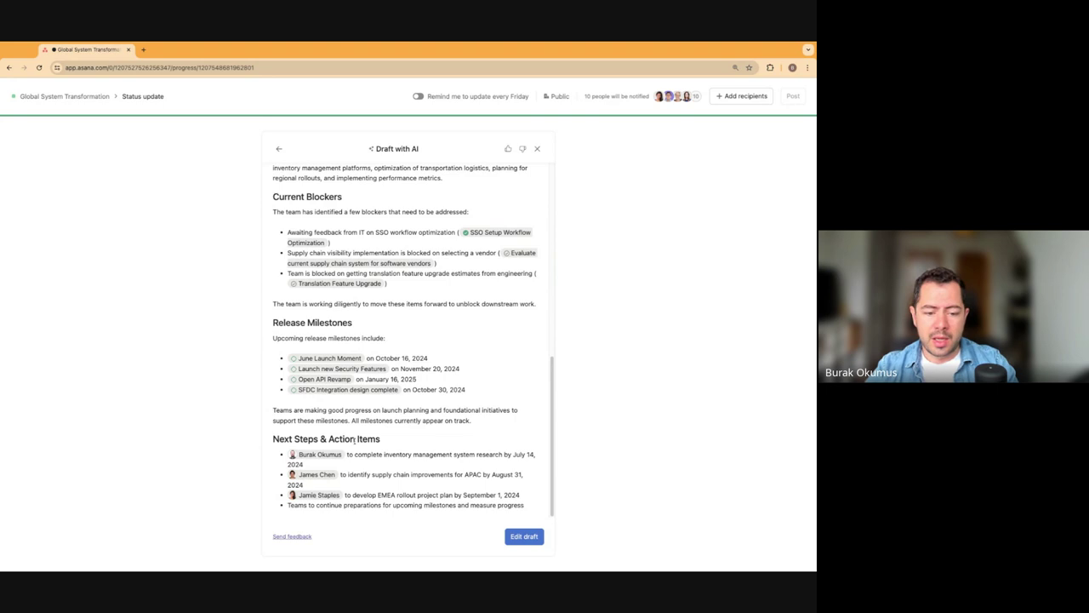
mouse_move(307, 457)
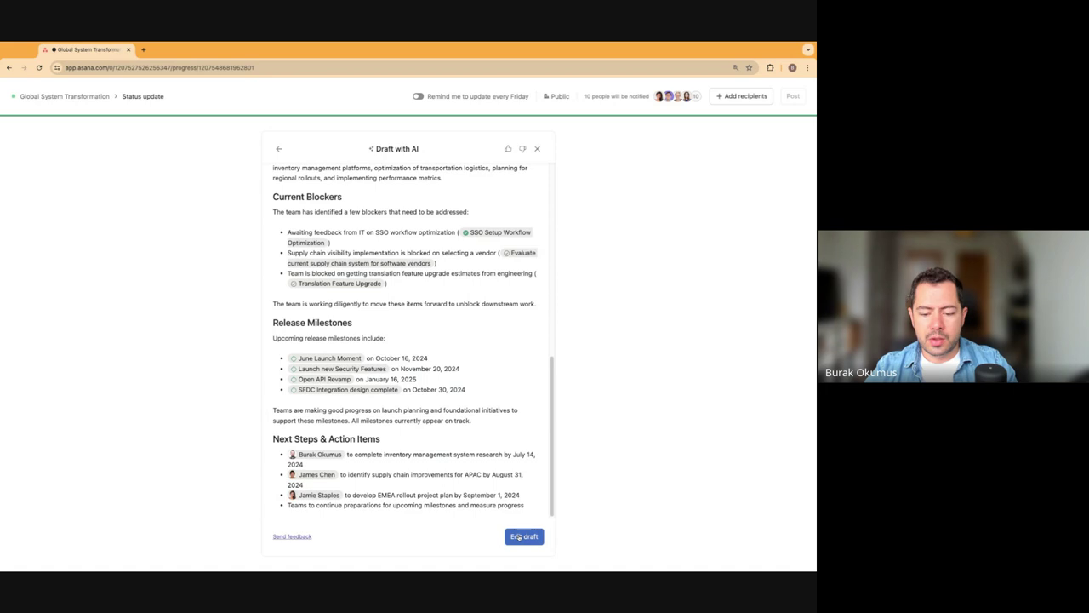
Open the AI draft for editing and display the highlights that can be added to the status update.
left_click(521, 536)
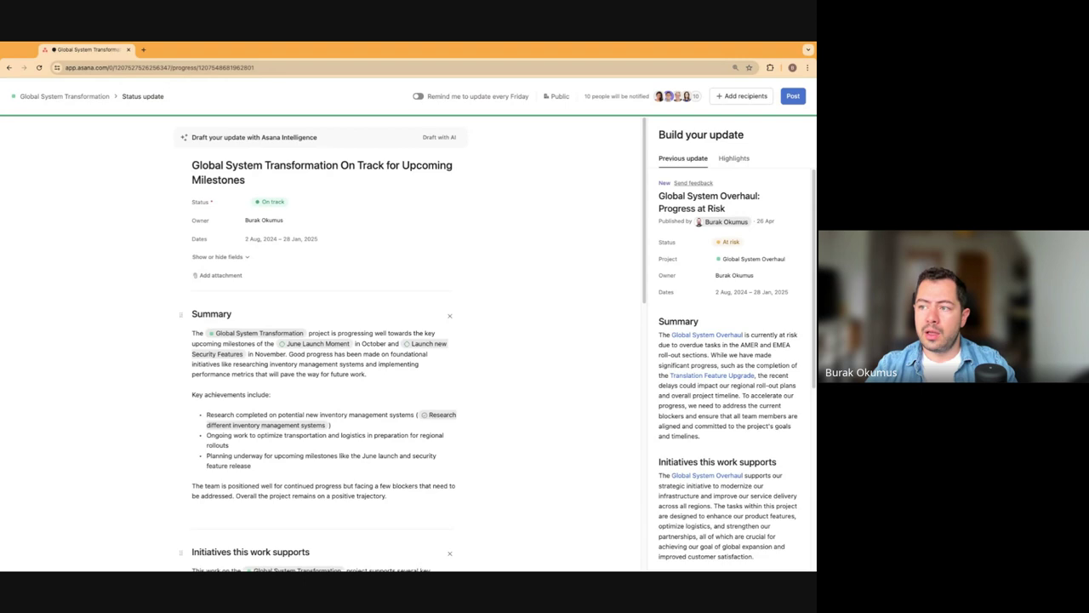
left_click(733, 158)
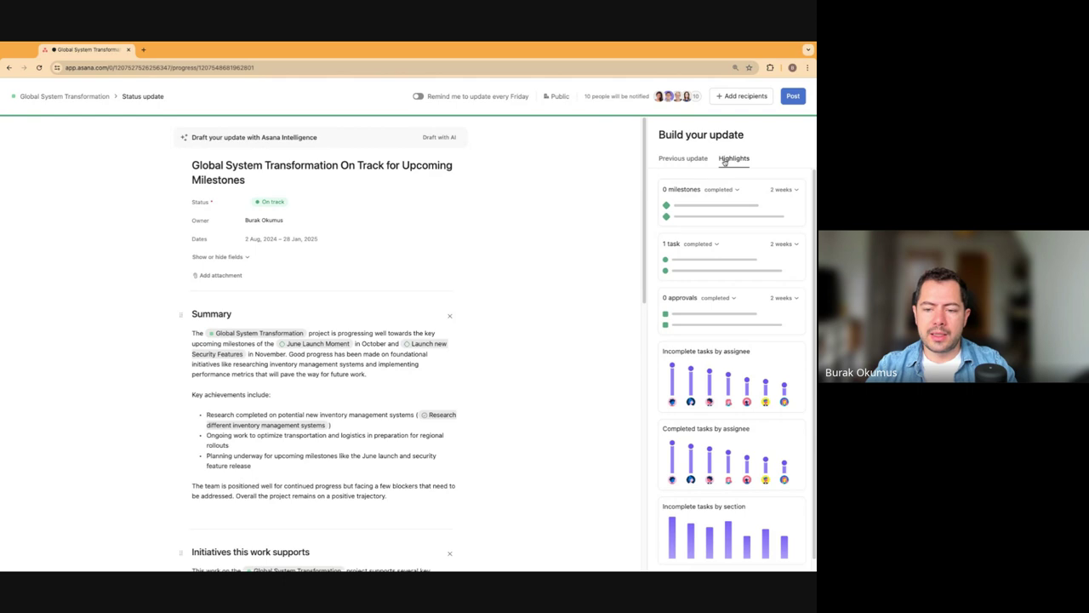
scroll(402, 340, "down", 3)
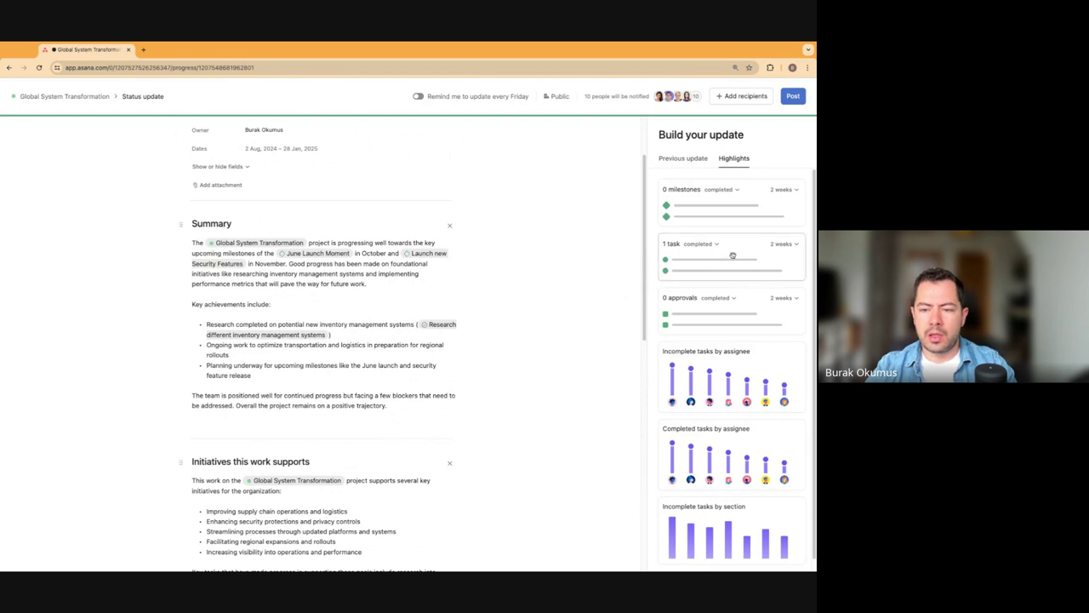
Add the completed-tasks highlight below the Summary section and the Incomplete tasks by assignee chart to Next Steps & Action Items.
left_click_drag(746, 247, 334, 433)
scroll(382, 397, "down", 5)
scroll(382, 396, "down", 6)
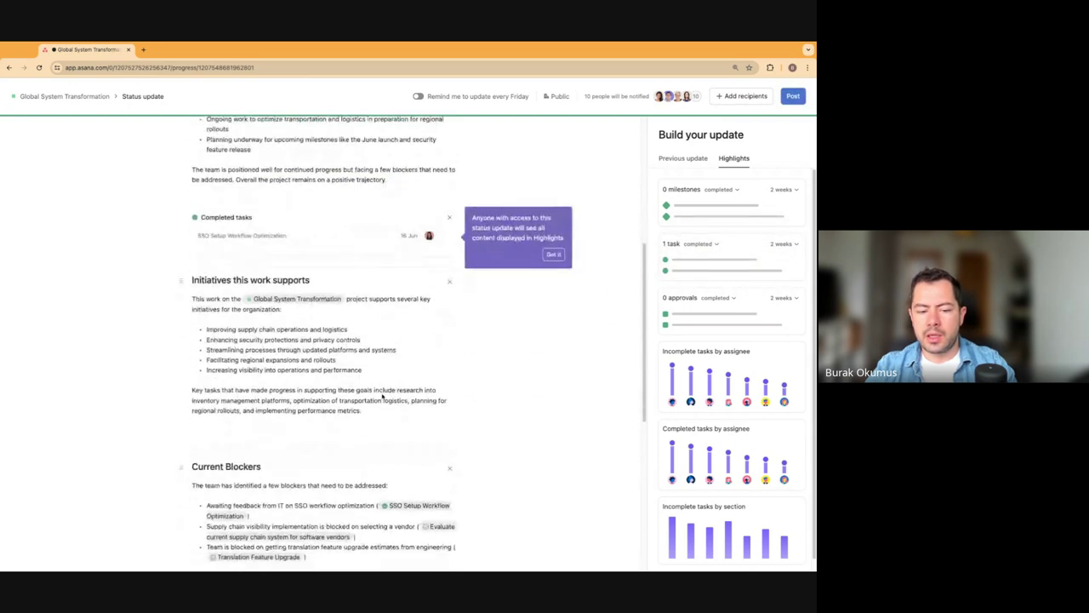
scroll(344, 403, "down", 2)
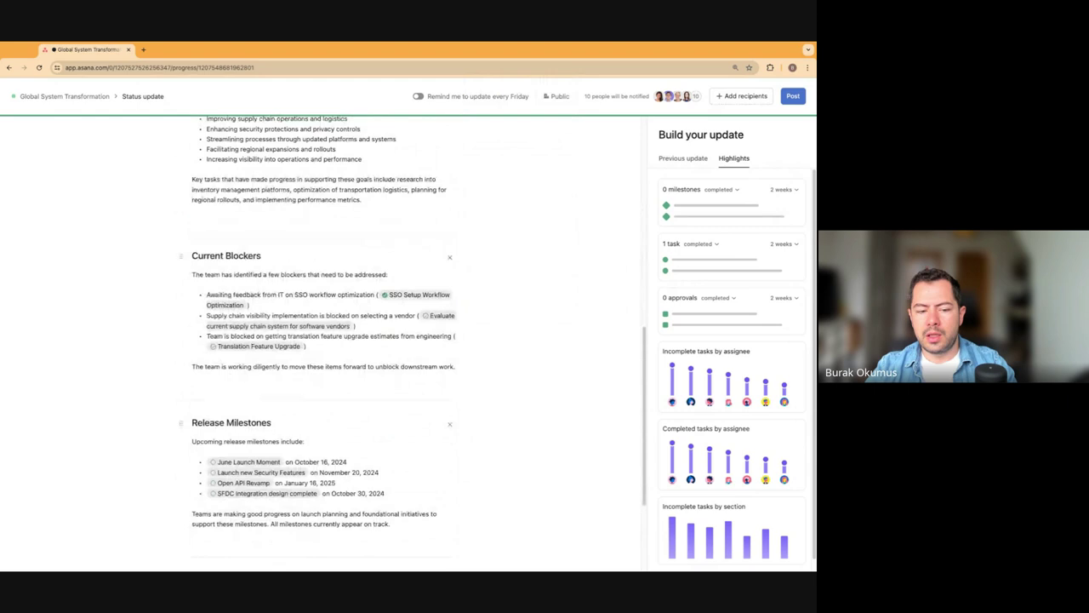
scroll(350, 389, "down", 4)
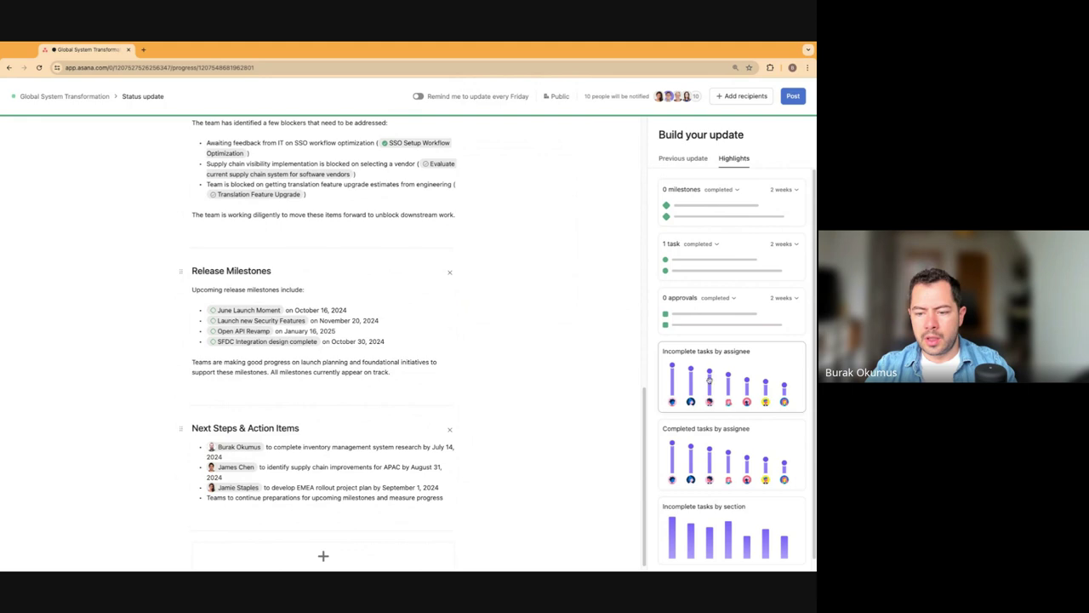
left_click_drag(713, 371, 353, 438)
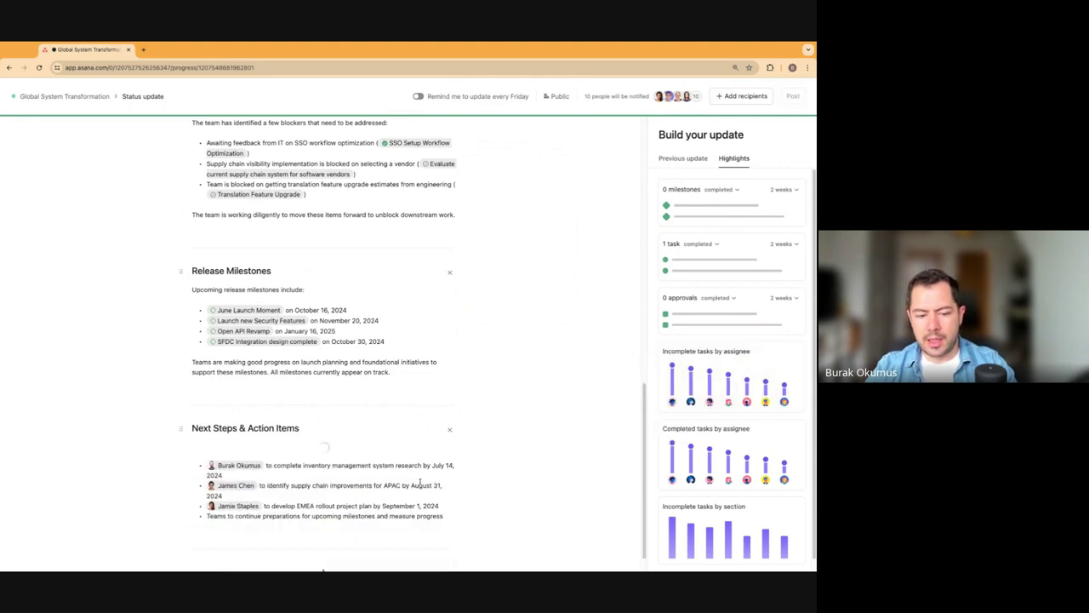
scroll(508, 478, "down", 4)
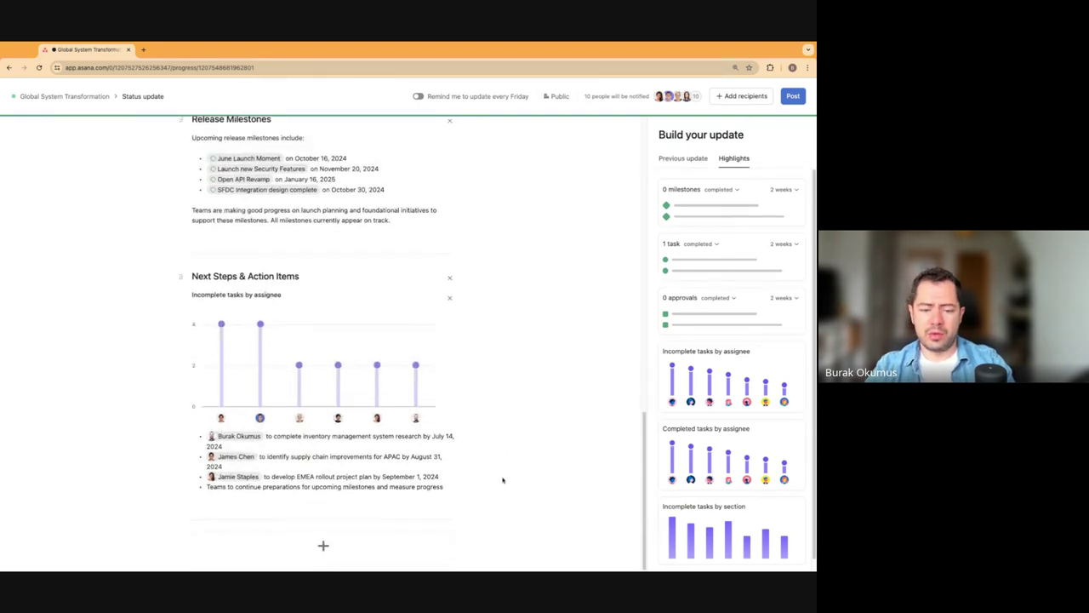
mouse_move(303, 358)
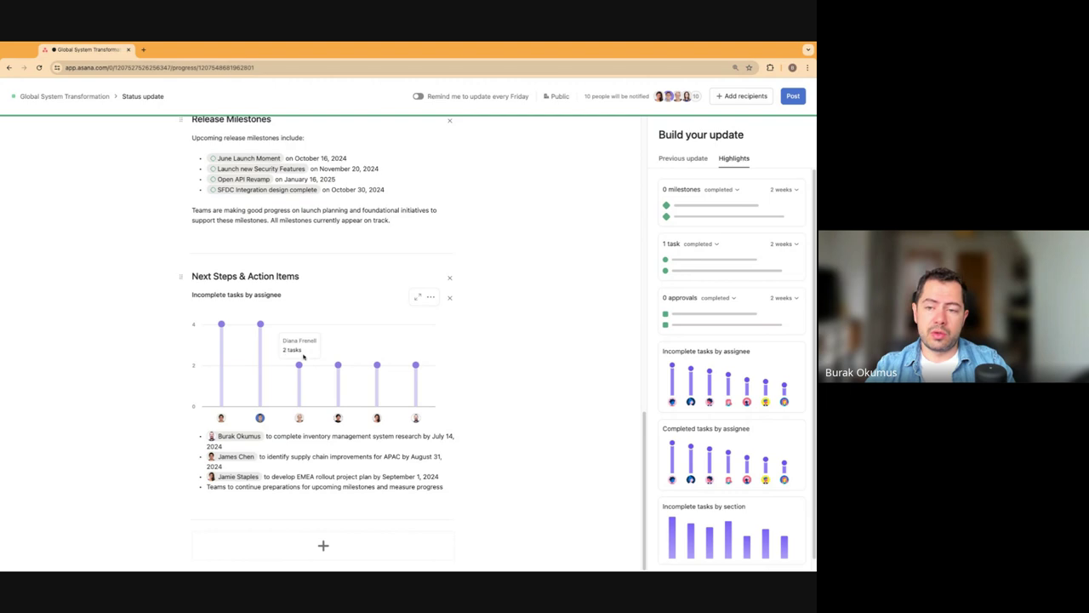
Post the status update and open the project's List view.
left_click(793, 96)
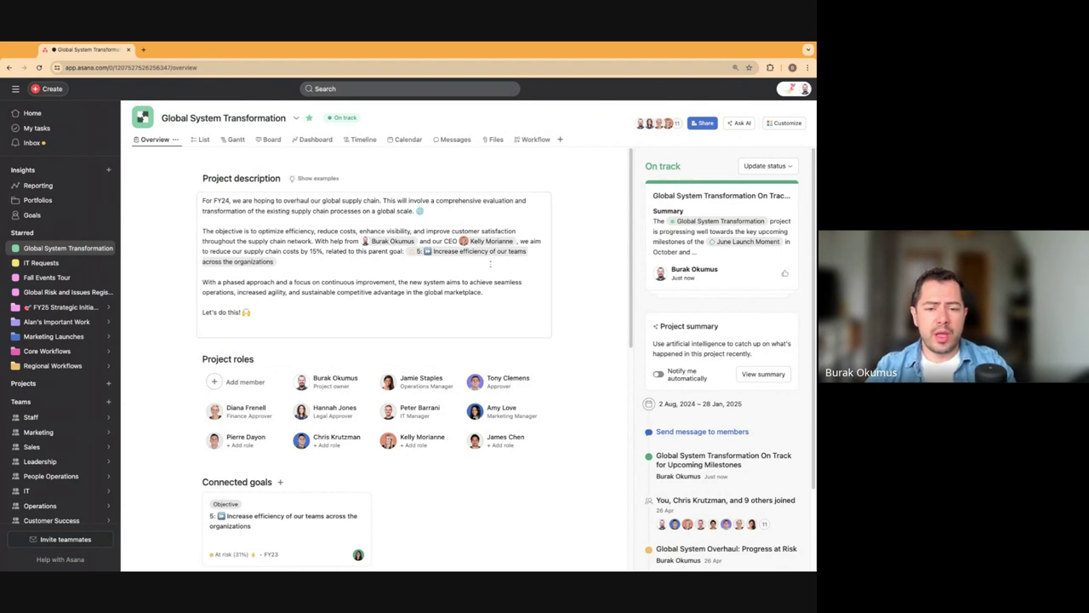
left_click(201, 139)
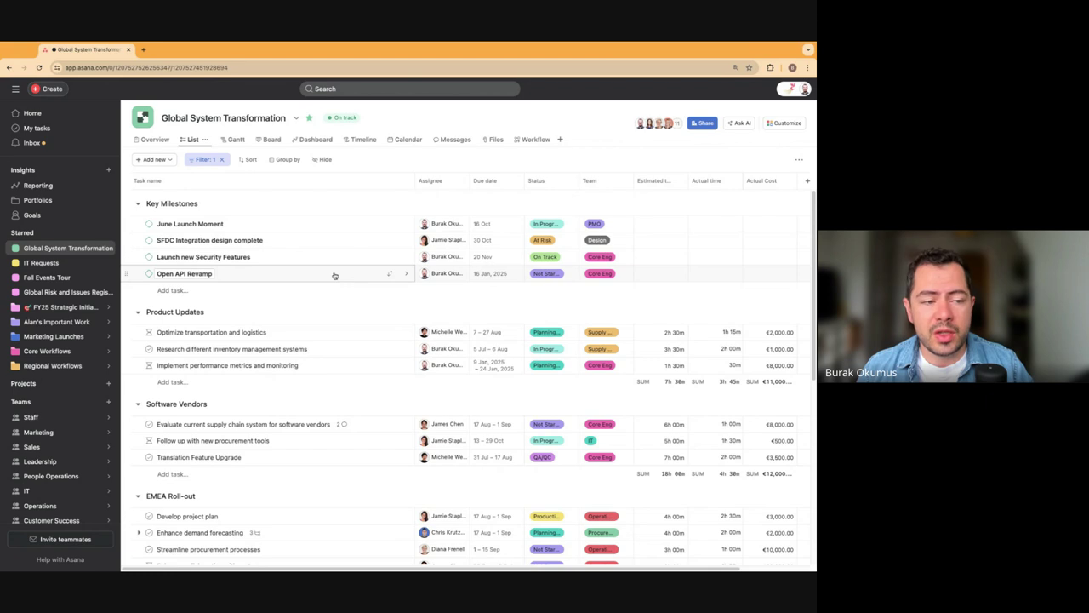
Open the inbox and examine the Customer Escalation task's description, subtasks, attachments and expanded comment history.
left_click(34, 143)
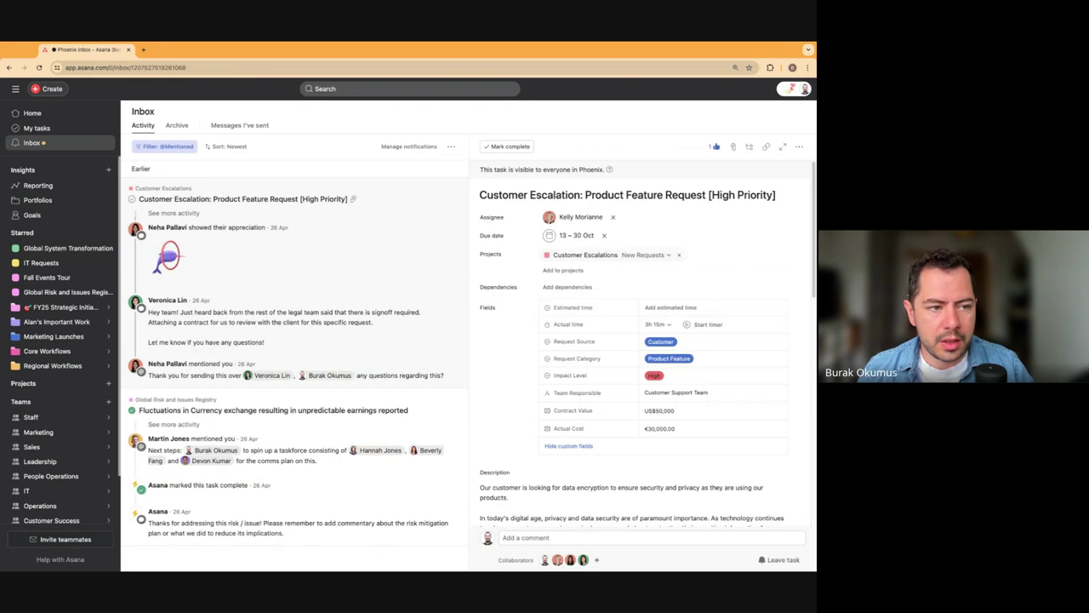
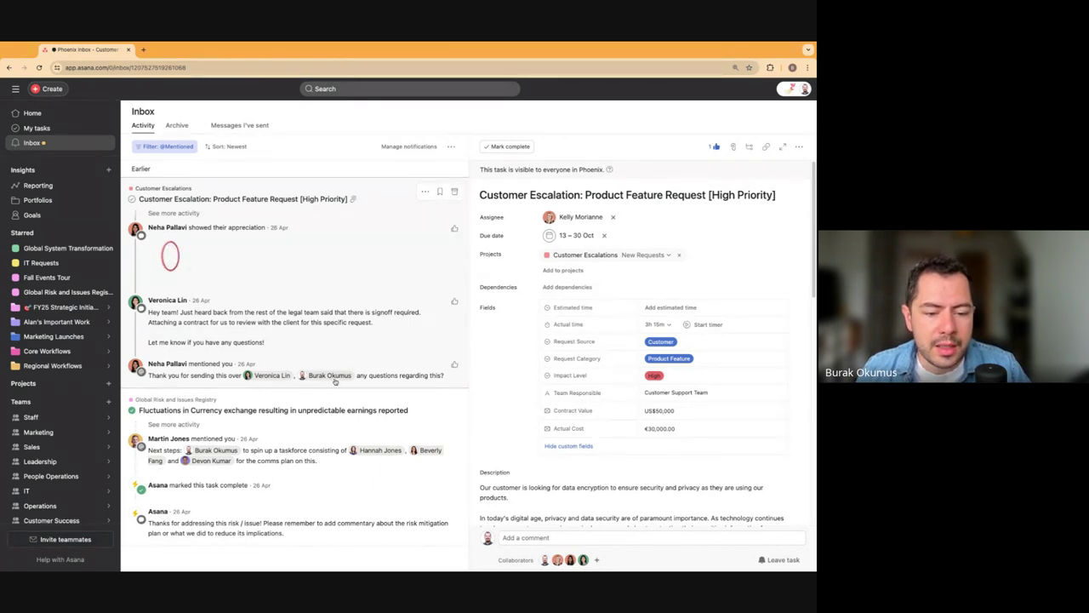
mouse_move(320, 376)
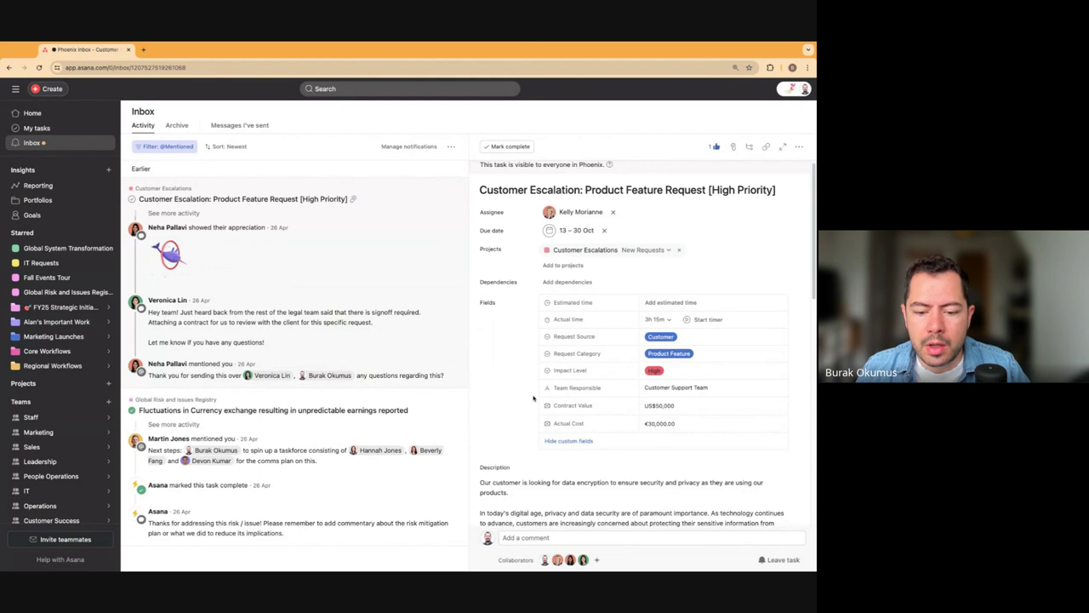
scroll(533, 397, "down", 5)
scroll(533, 366, "down", 7)
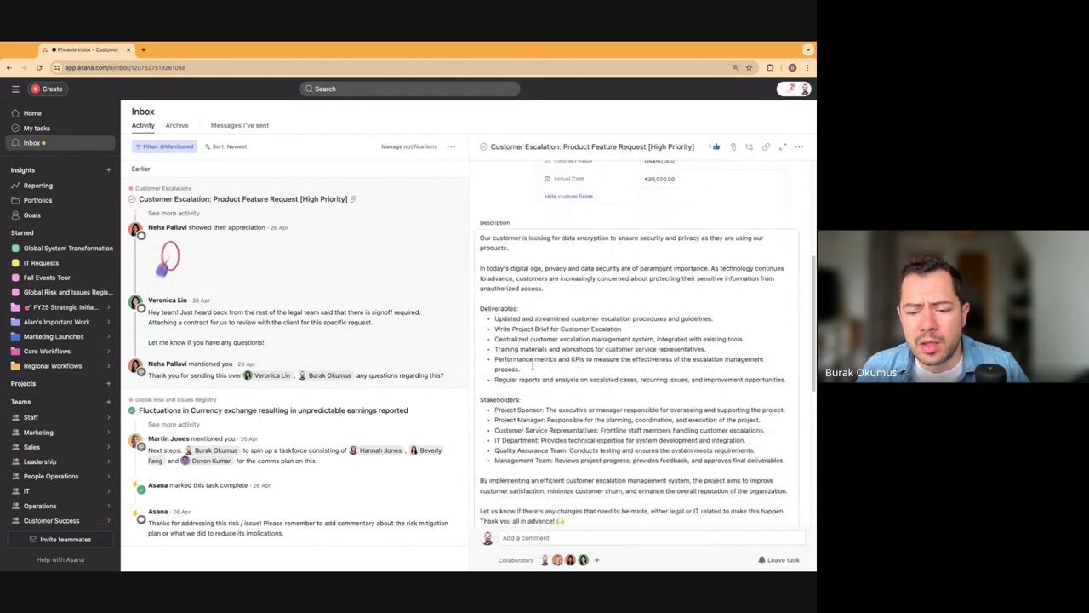
scroll(533, 366, "down", 4)
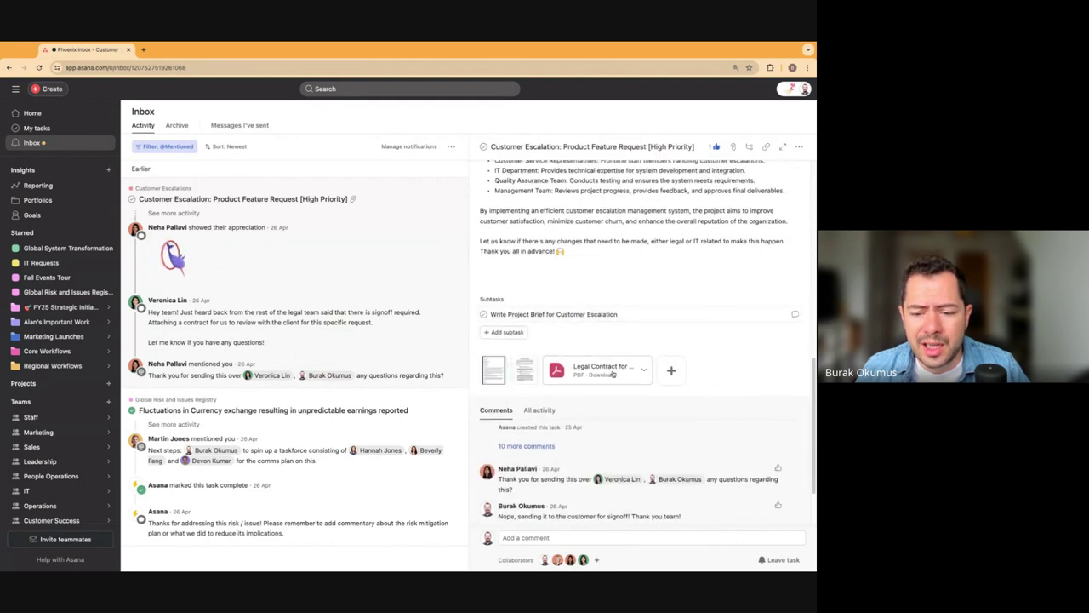
scroll(596, 375, "down", 2)
left_click(543, 366)
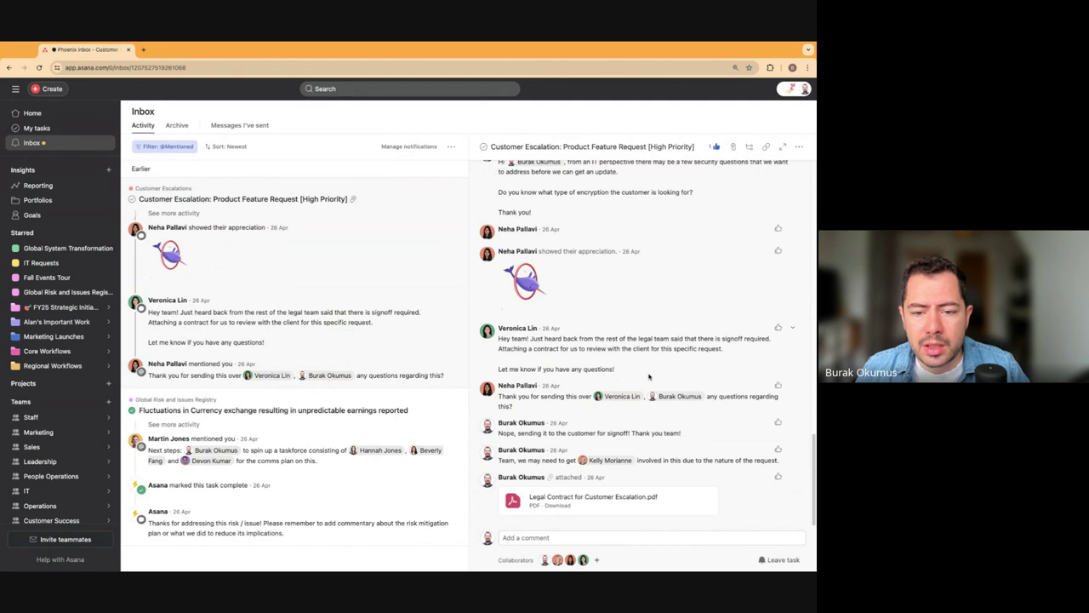
scroll(648, 378, "down", 2)
scroll(648, 378, "down", 3)
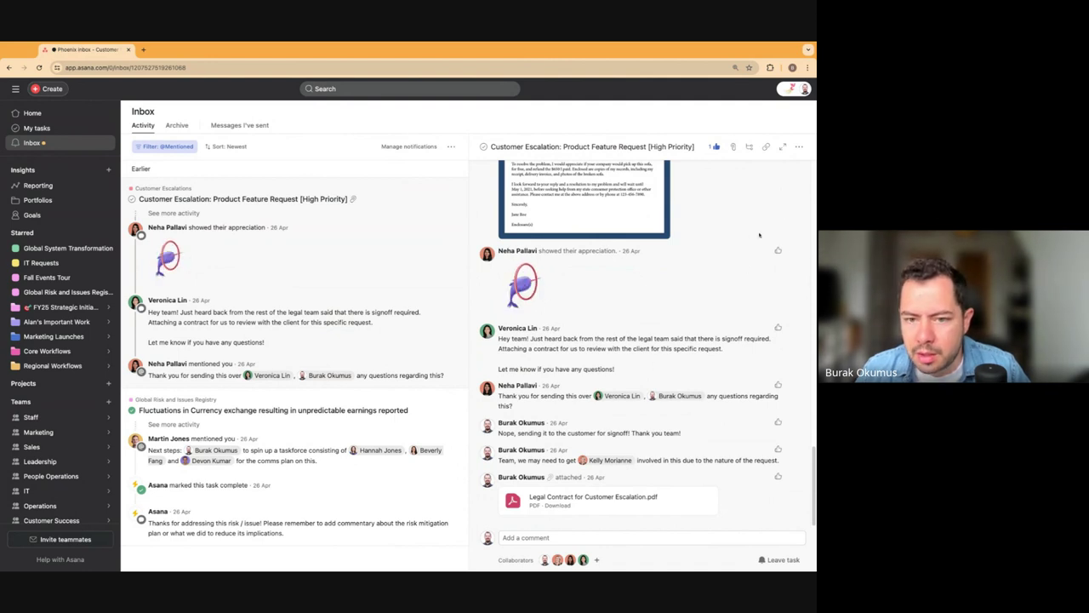
Summarize the escalation task with AI, sharing positive feedback on the summary before discarding it.
left_click(799, 147)
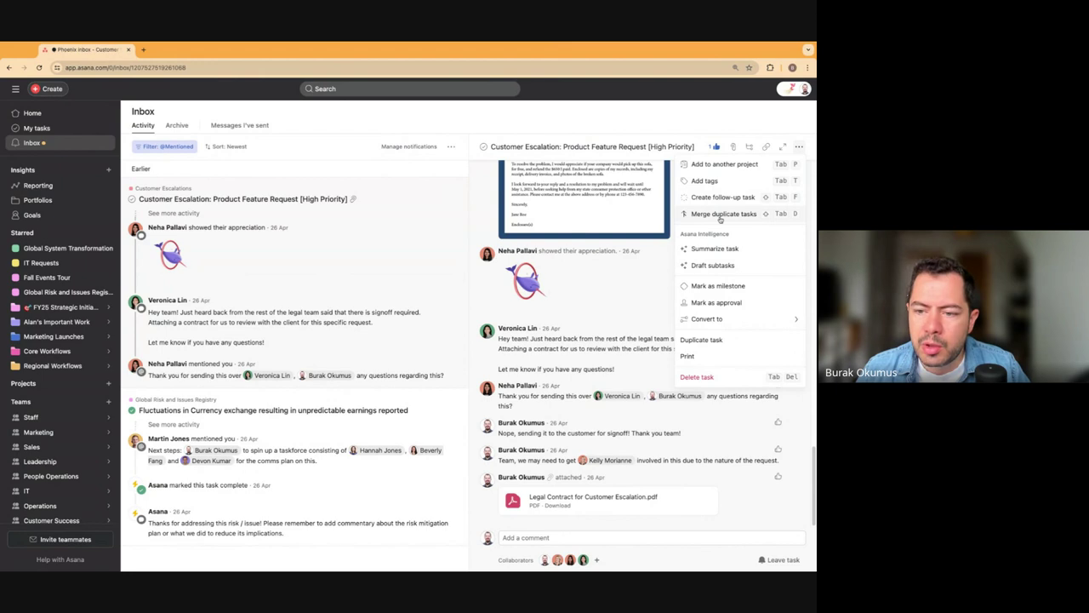
left_click(713, 249)
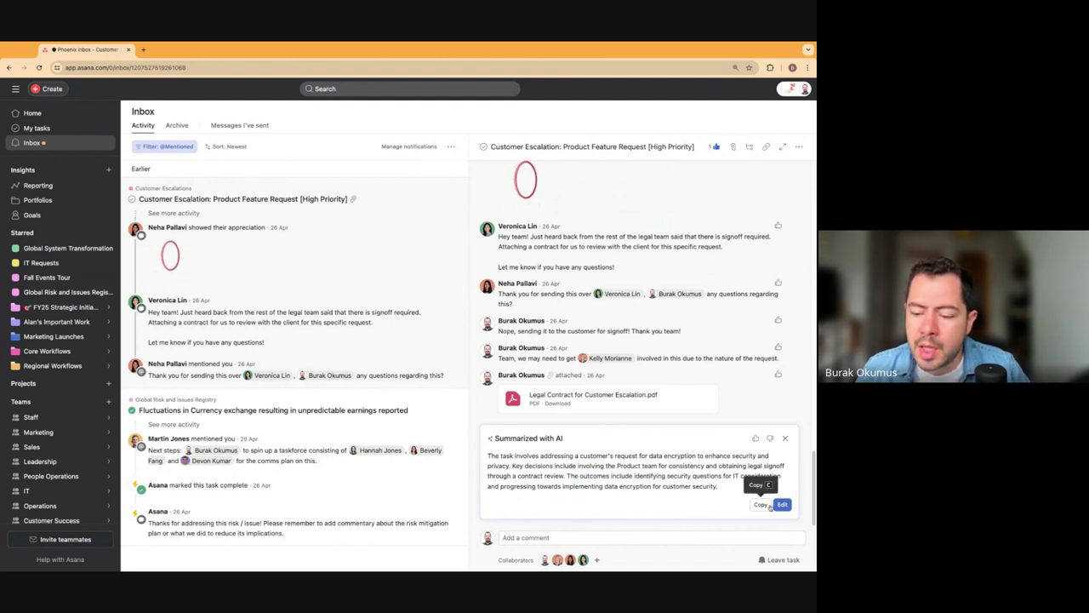
left_click(755, 438)
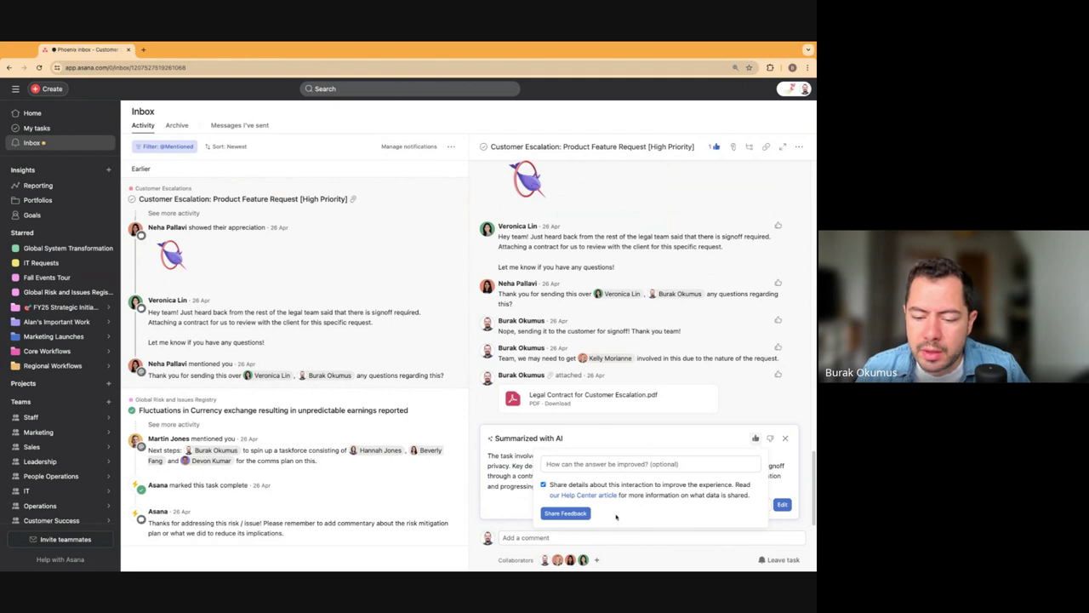
left_click(568, 514)
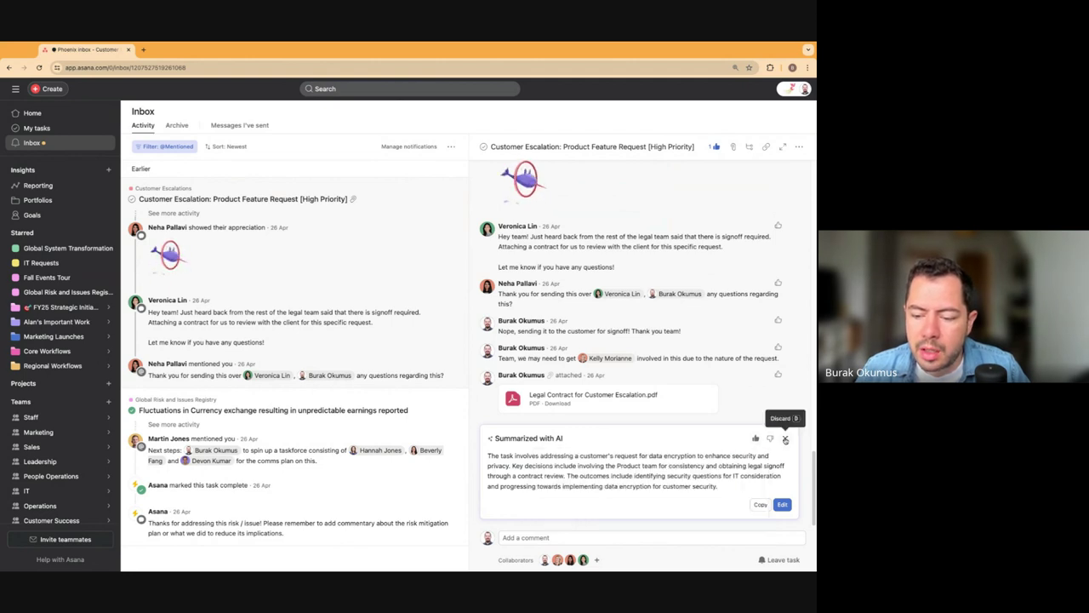
left_click(785, 439)
Start a comment on the escalation task and insert the prepared team message with the text snippet "aidemocomment".
left_click(613, 537)
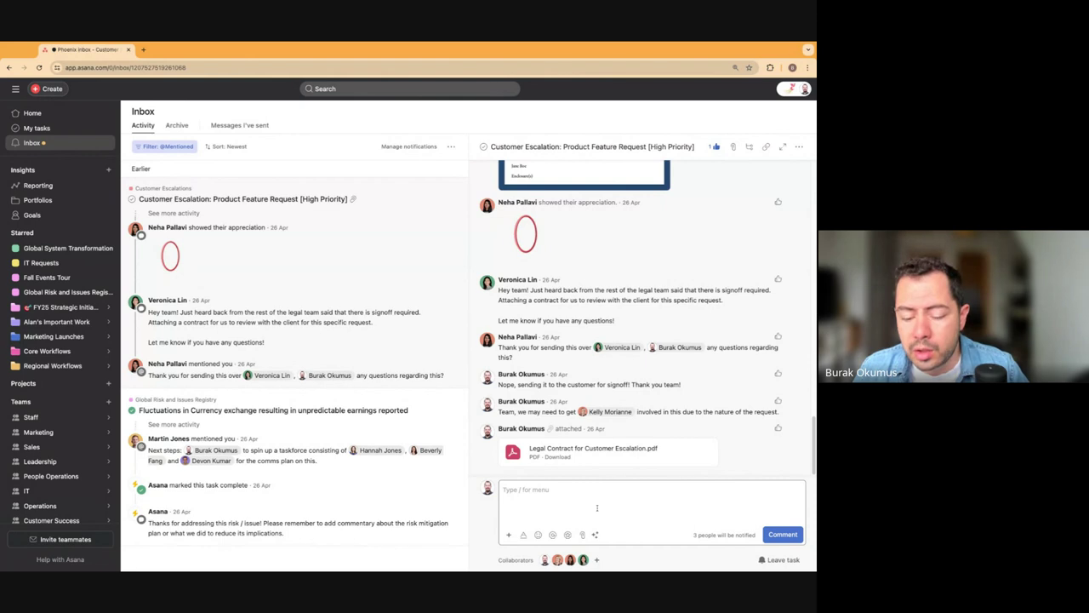
type("aidemoc")
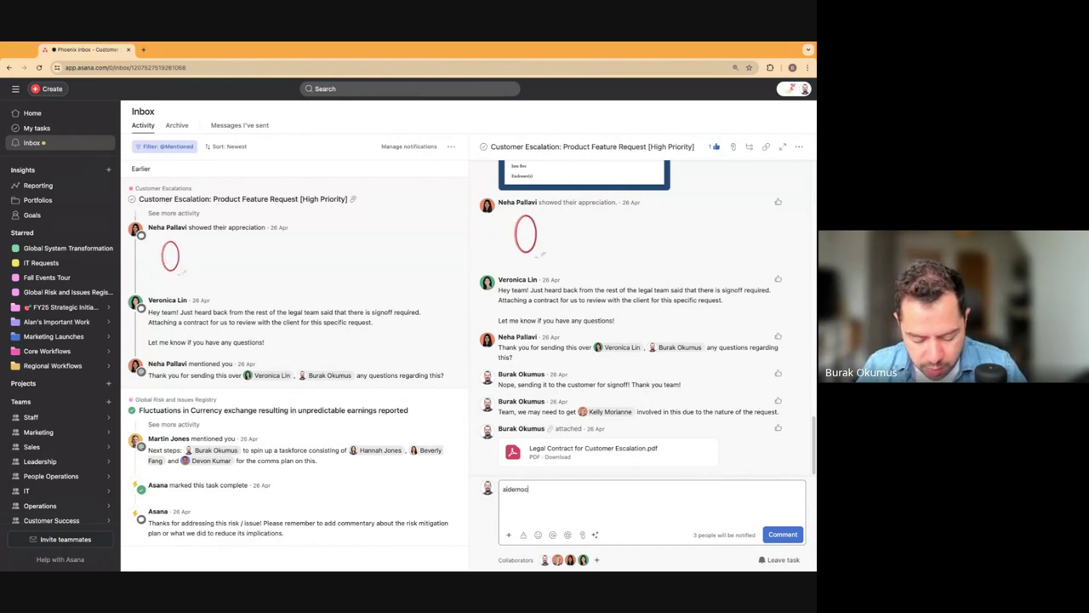
type("omment")
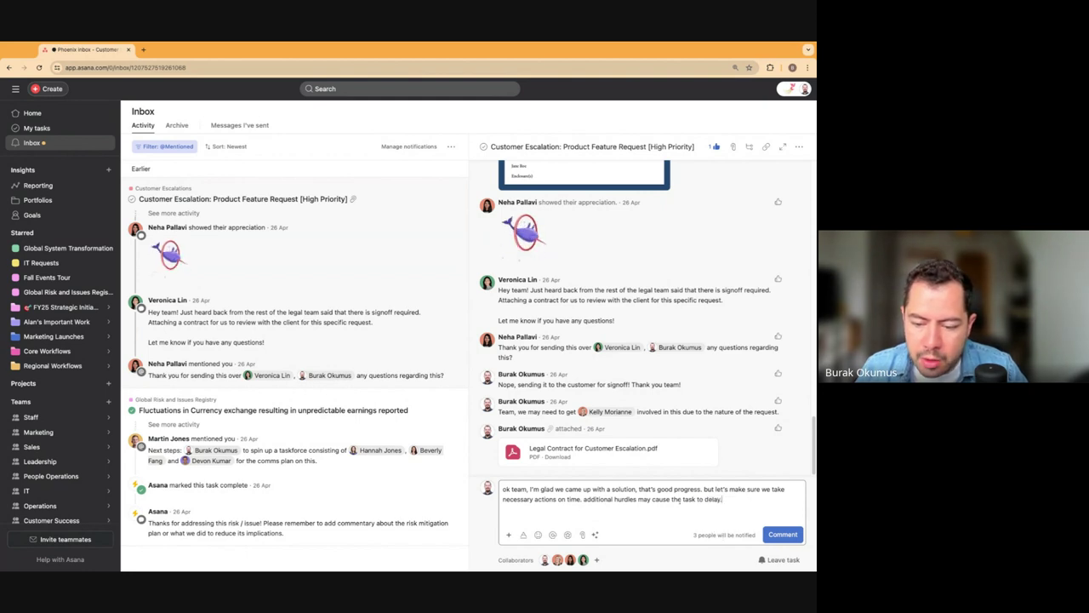
Get AI-recommended edits for the whole comment, refine them to a Professional tone and replace the draft with the result.
key("ctrl+a")
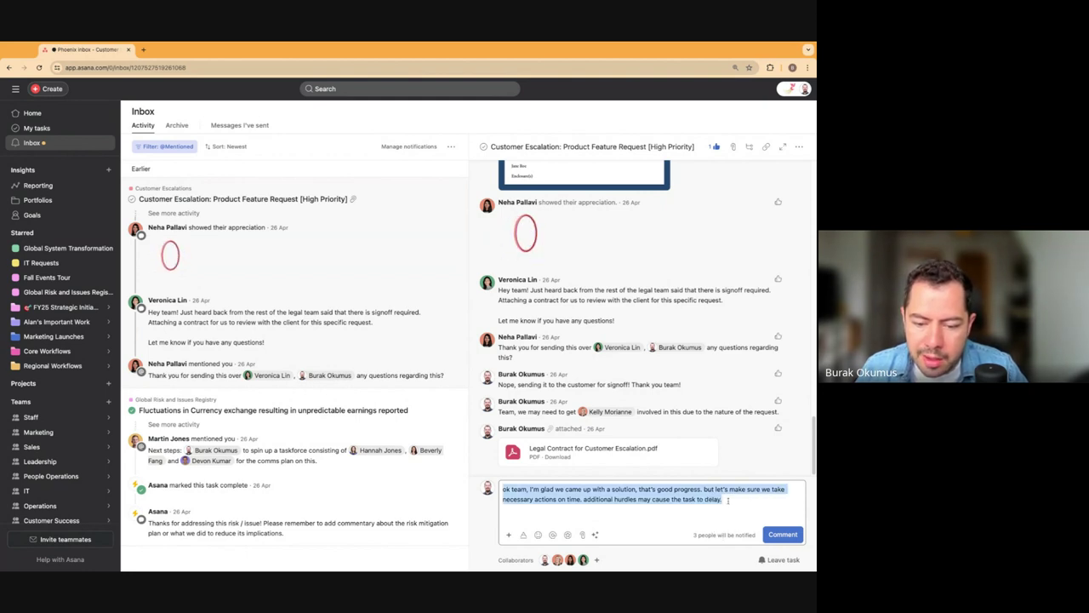
left_click(595, 534)
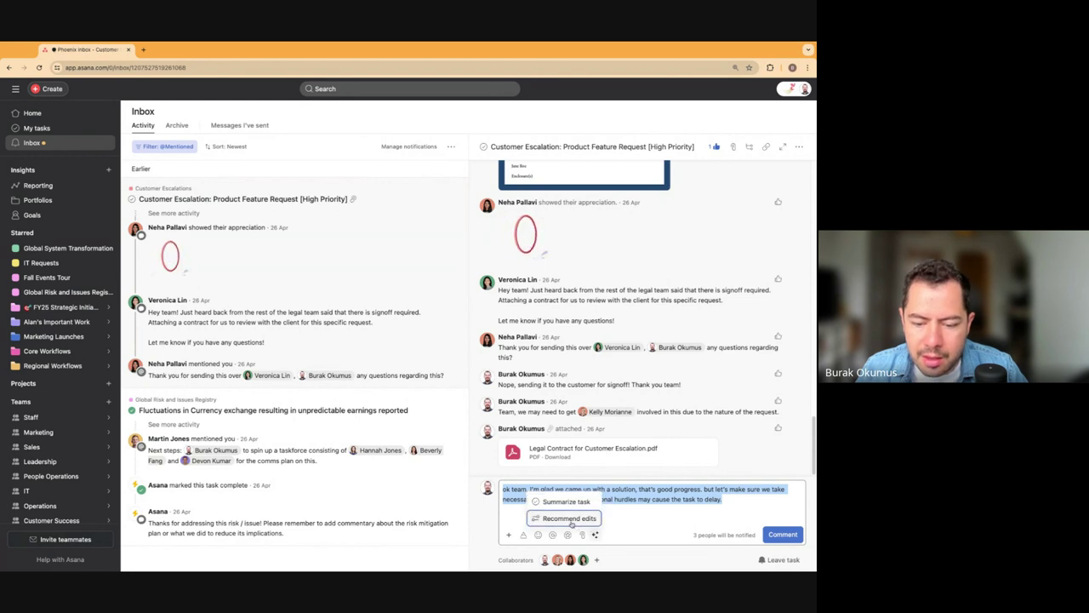
left_click(570, 519)
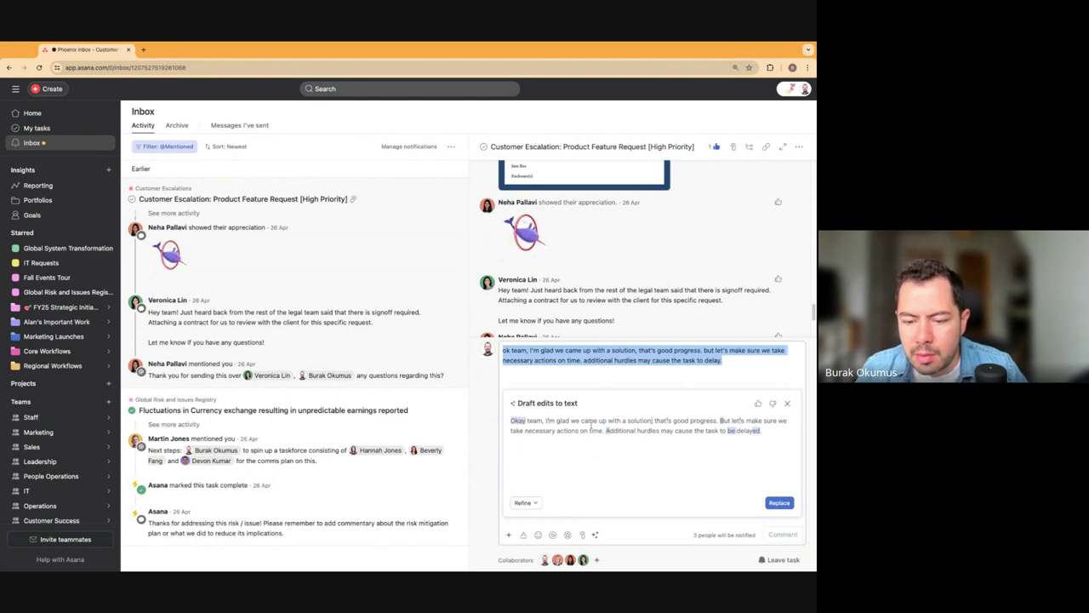
left_click(519, 503)
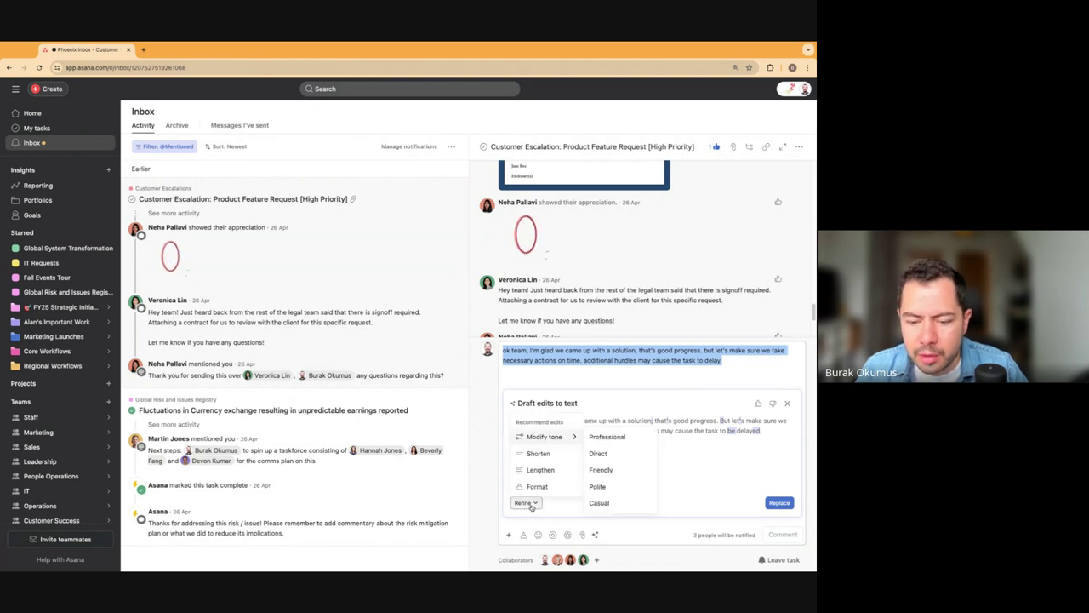
left_click(606, 436)
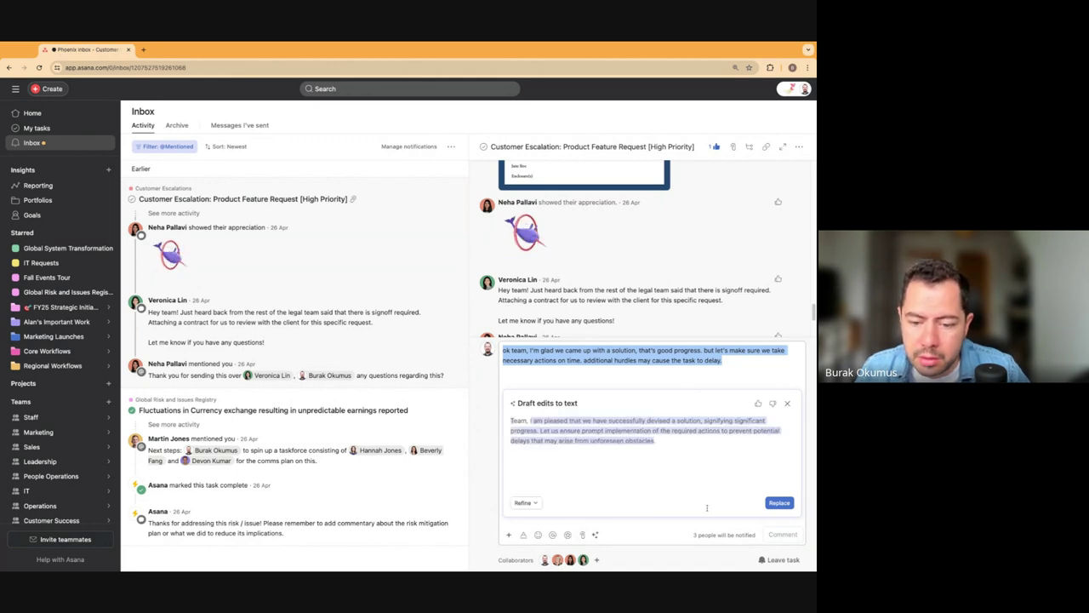
left_click(780, 502)
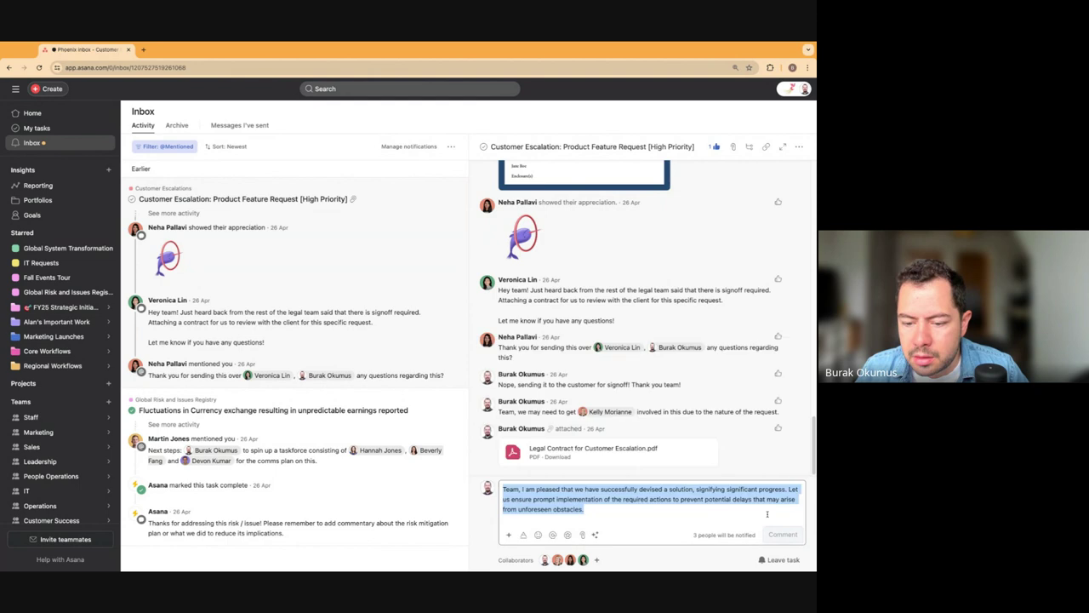
Post the comment and archive the Customer Escalation notification in the inbox.
left_click(782, 533)
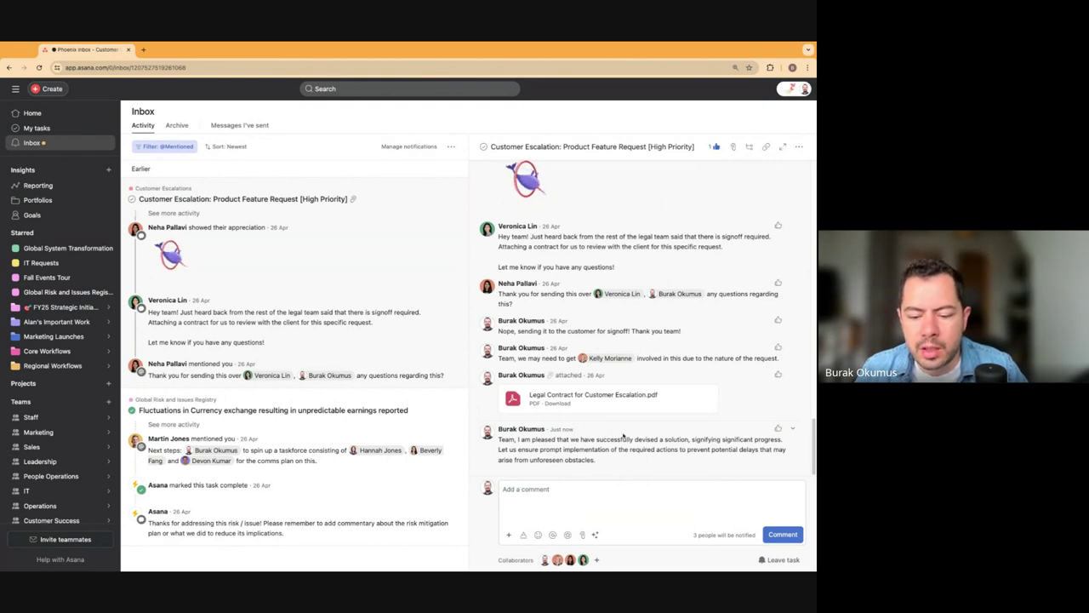
left_click(453, 196)
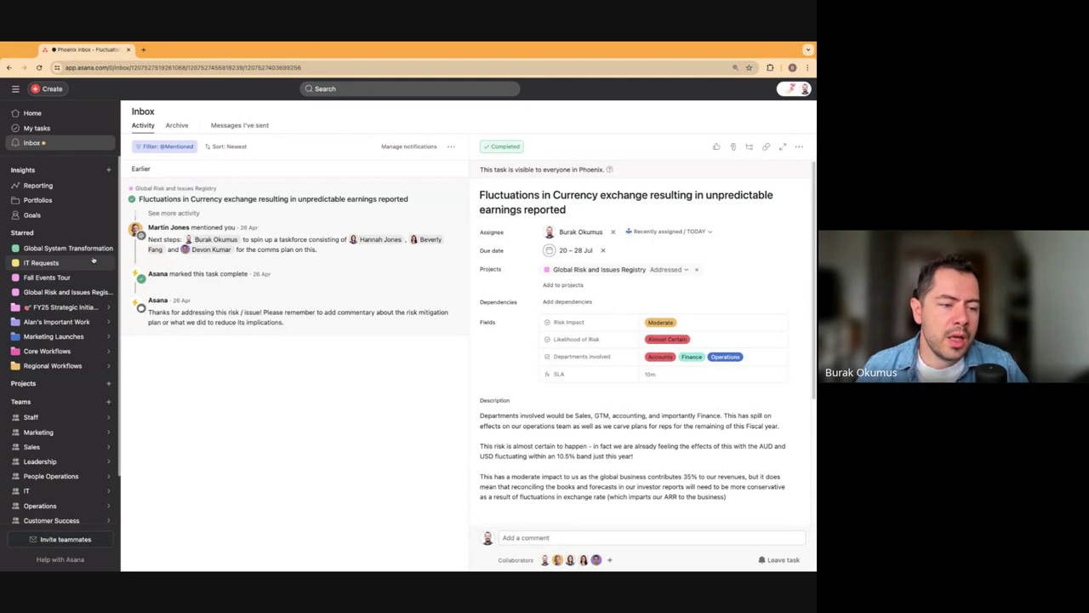
Open the Fall Events Tour project and review the themes, region, priority and budget in the "Event brief: Everything you need to know" task.
left_click(54, 280)
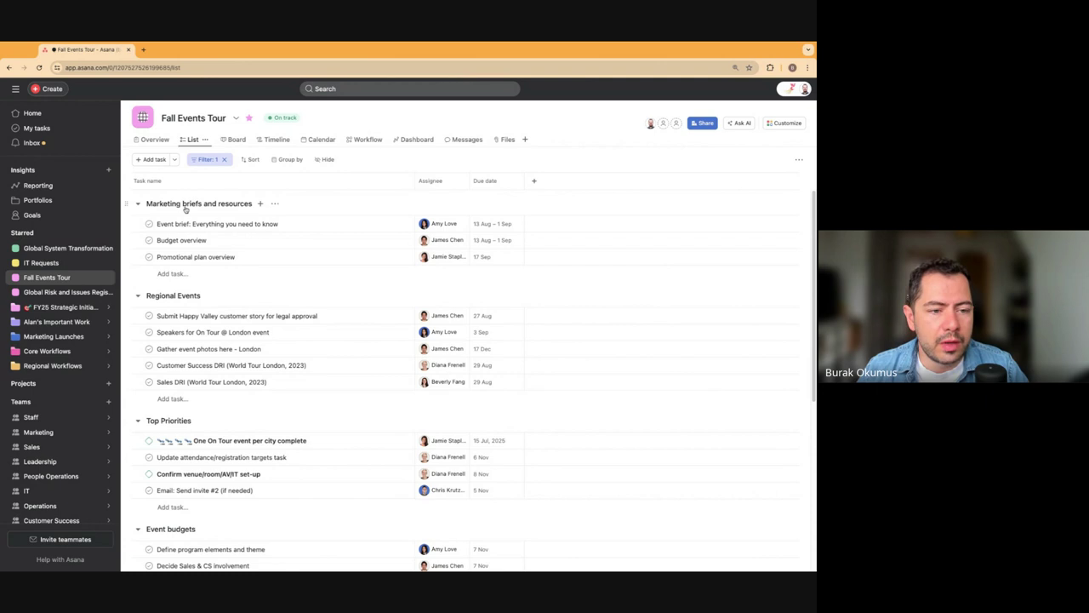
left_click(290, 224)
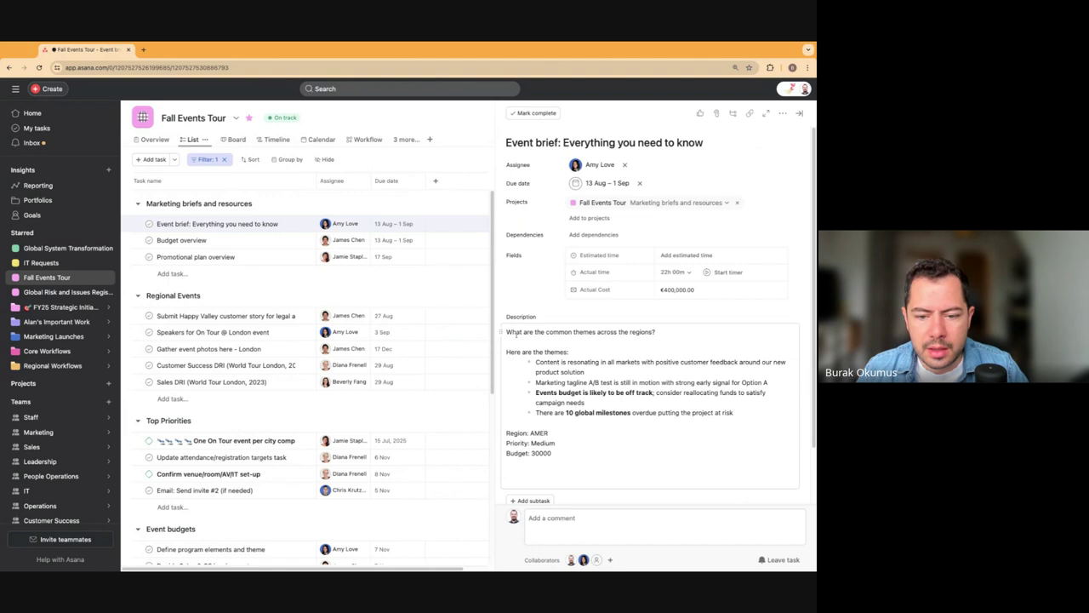
left_click_drag(522, 353, 564, 353)
left_click_drag(518, 433, 548, 433)
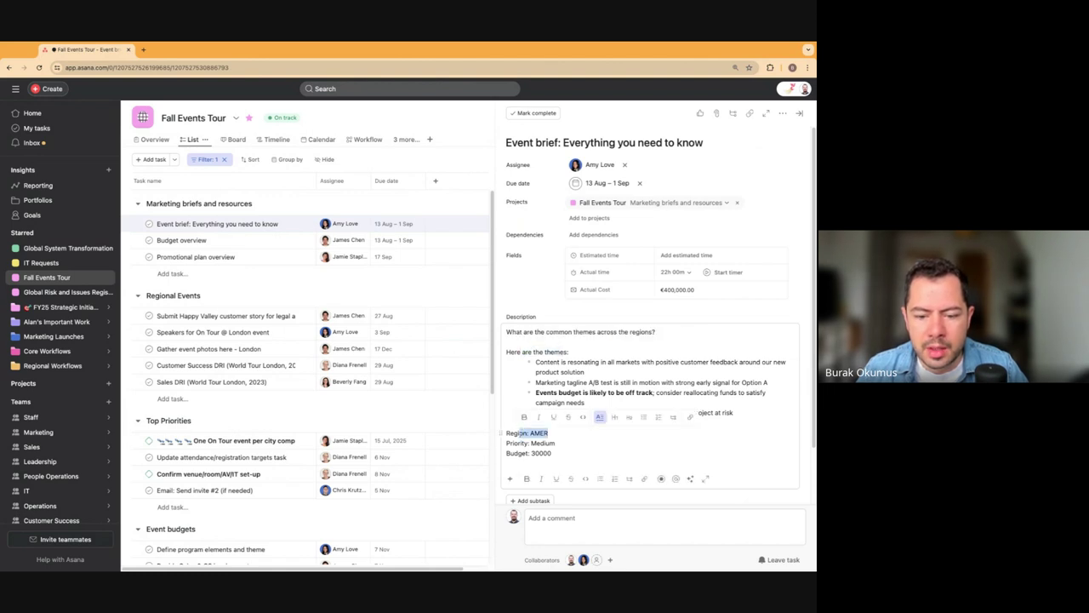
left_click(528, 439)
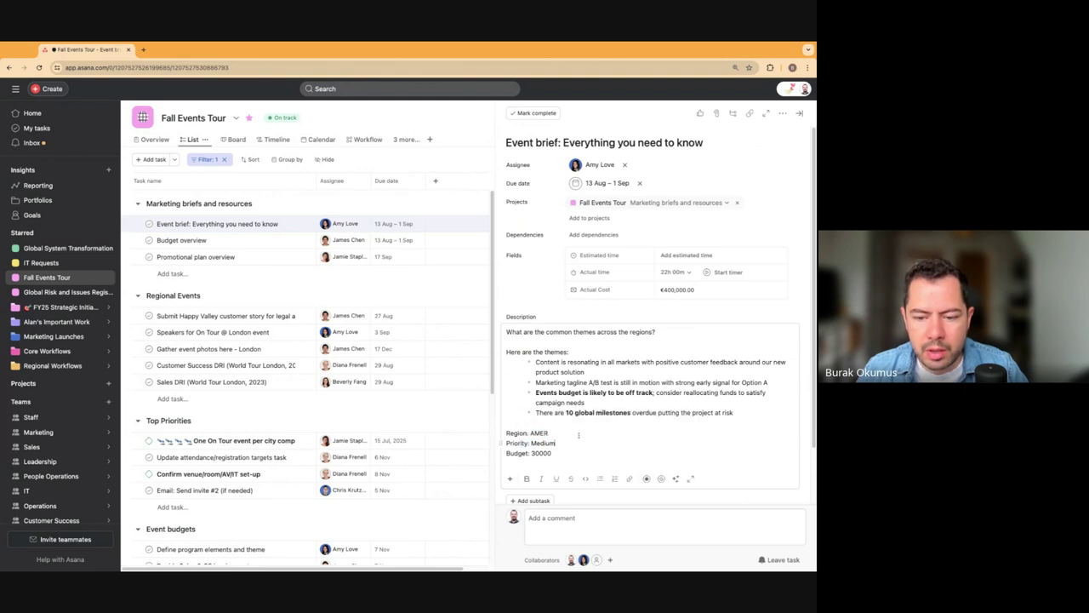
left_click(799, 112)
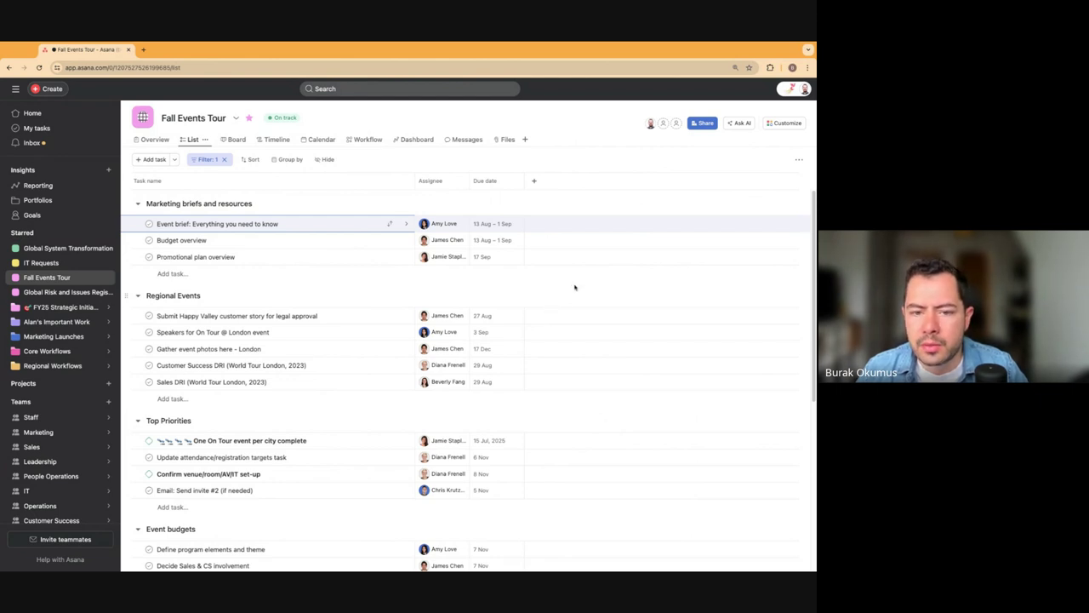
Discard the Event Budget and Event Milestones field suggestions, and have AI add and fill the Region and Event Priority fields.
left_click(786, 123)
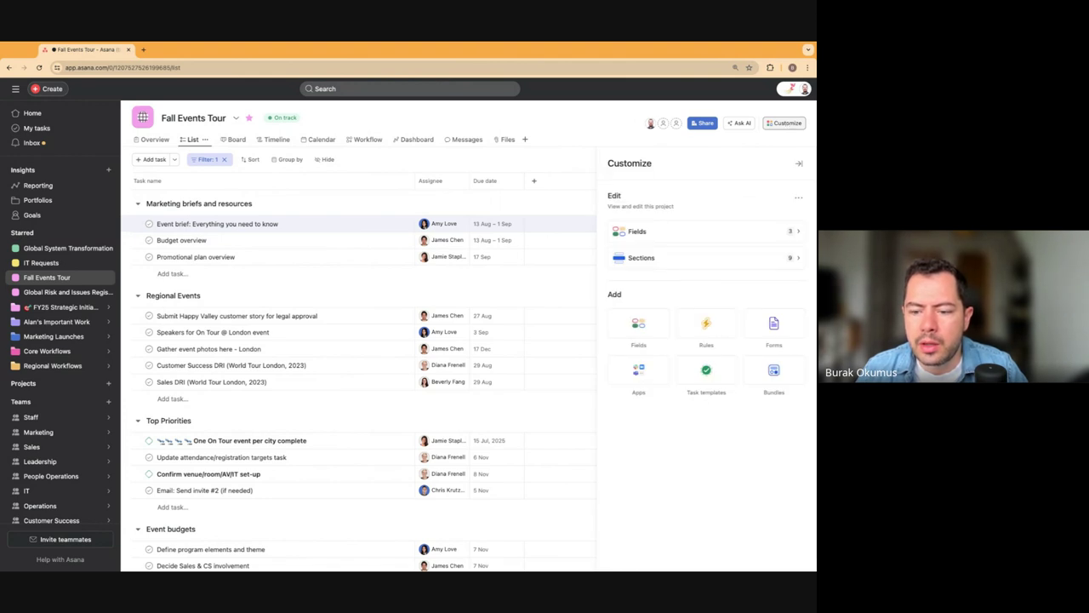
left_click(752, 233)
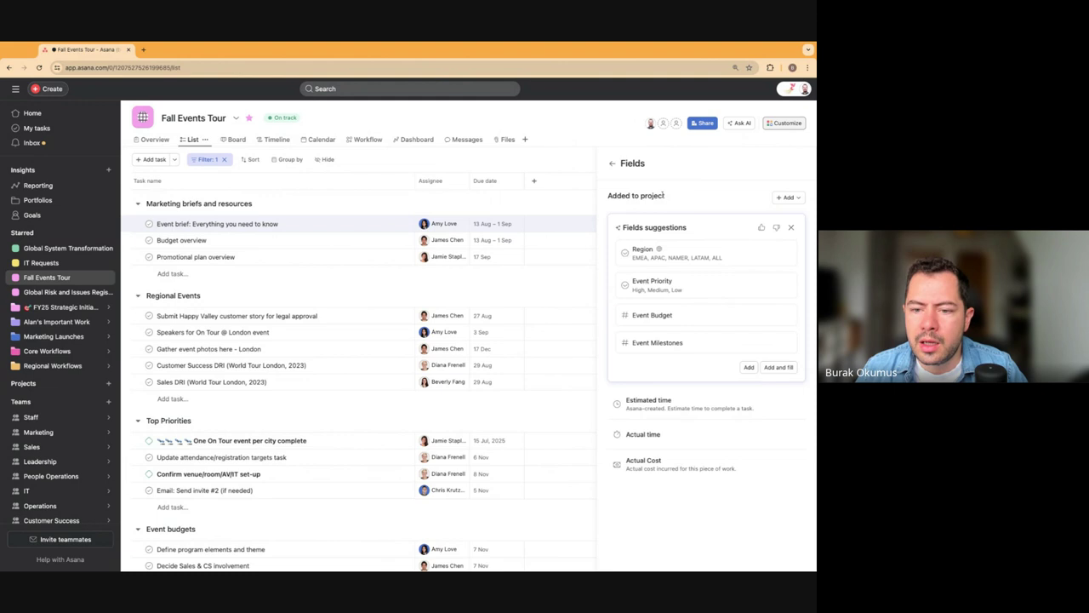
left_click_drag(622, 227, 686, 228)
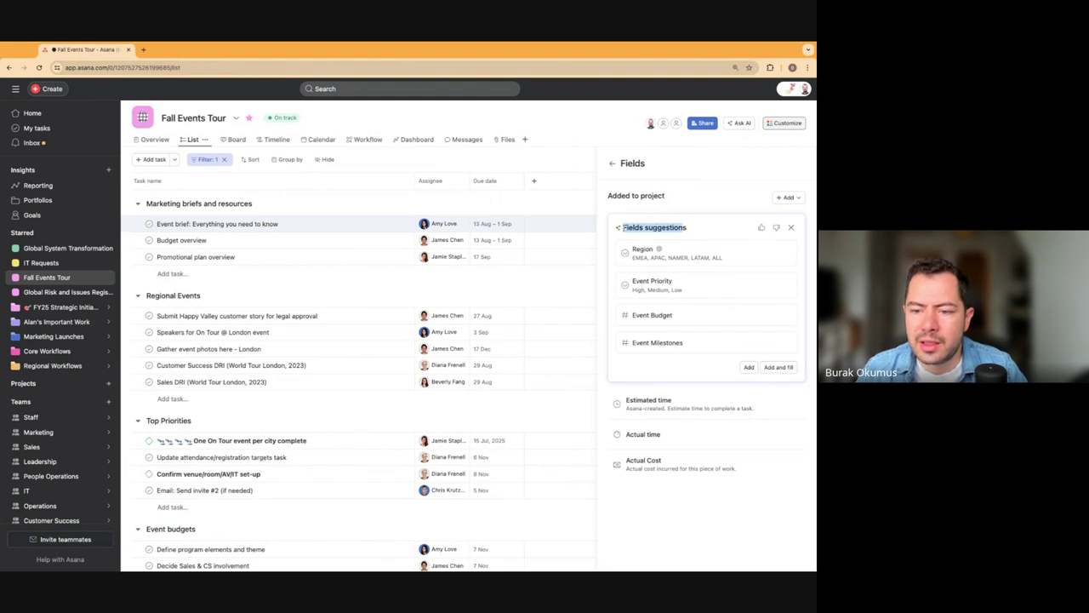
left_click(623, 227)
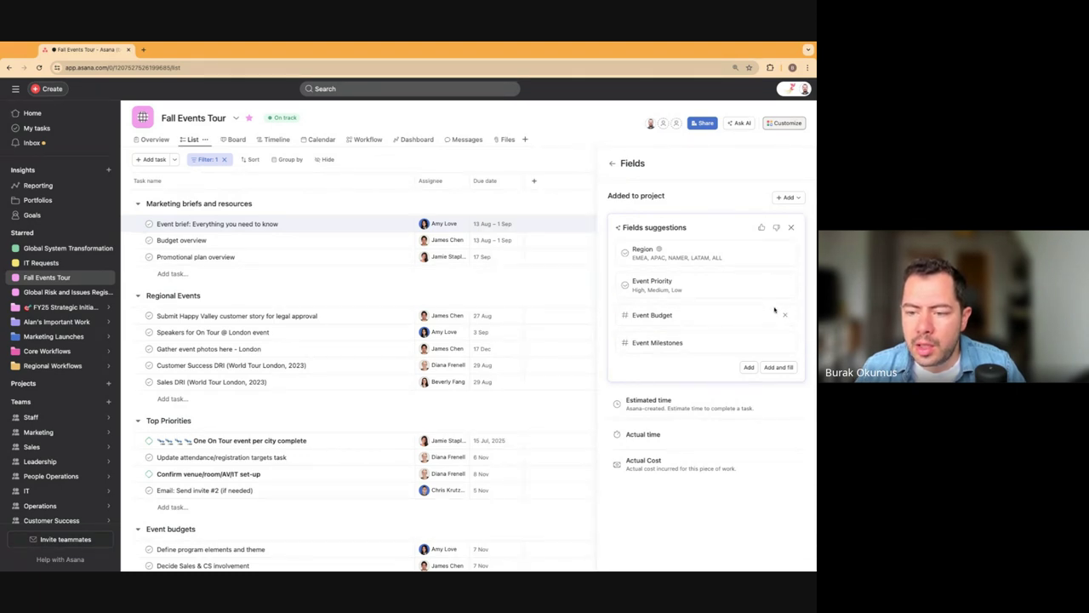
left_click(785, 315)
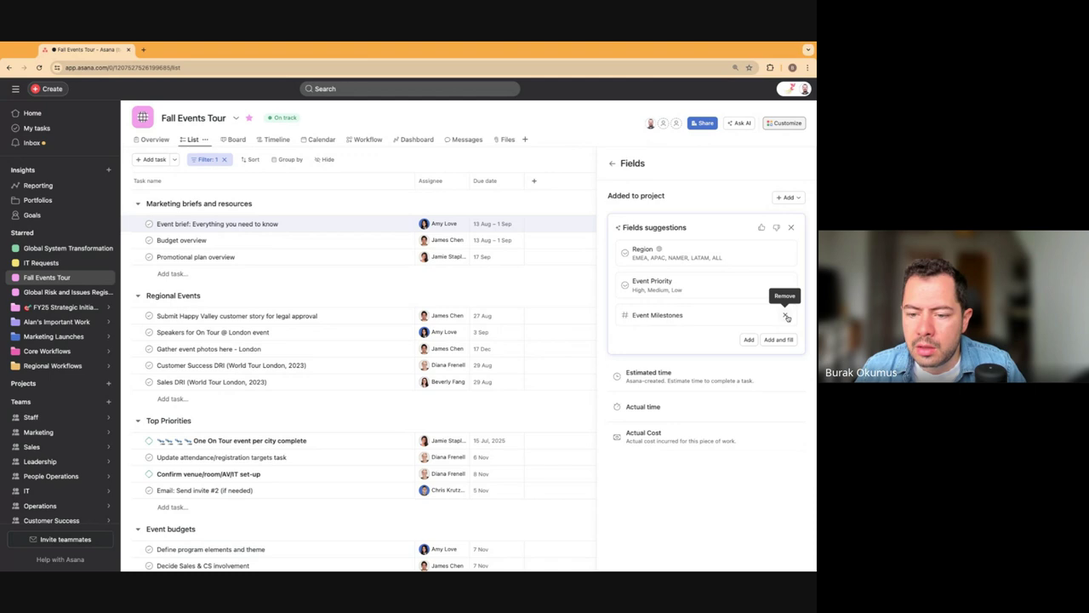
left_click(786, 315)
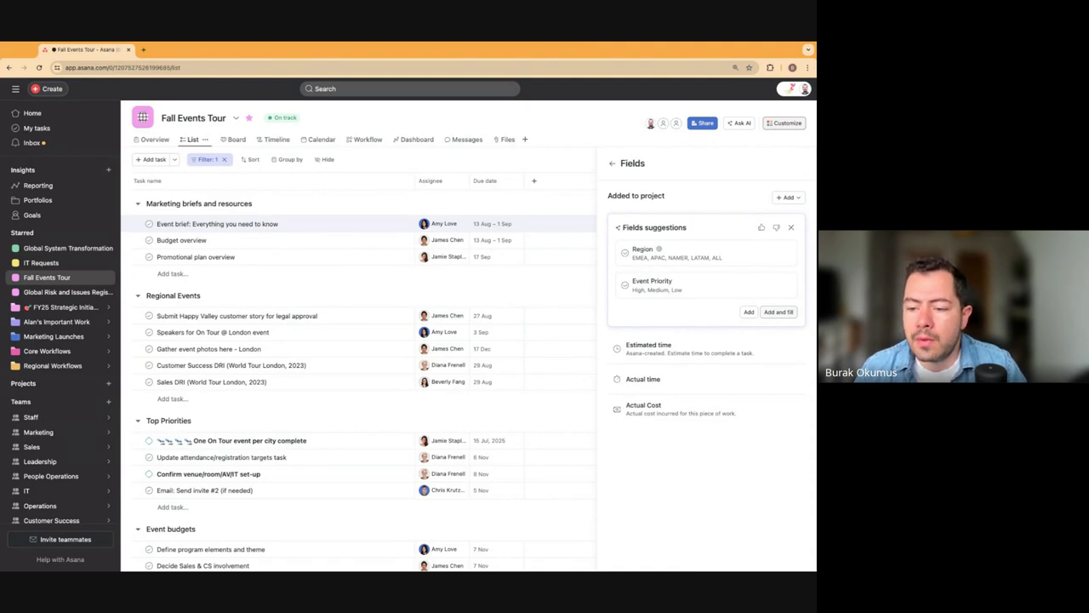
left_click(778, 311)
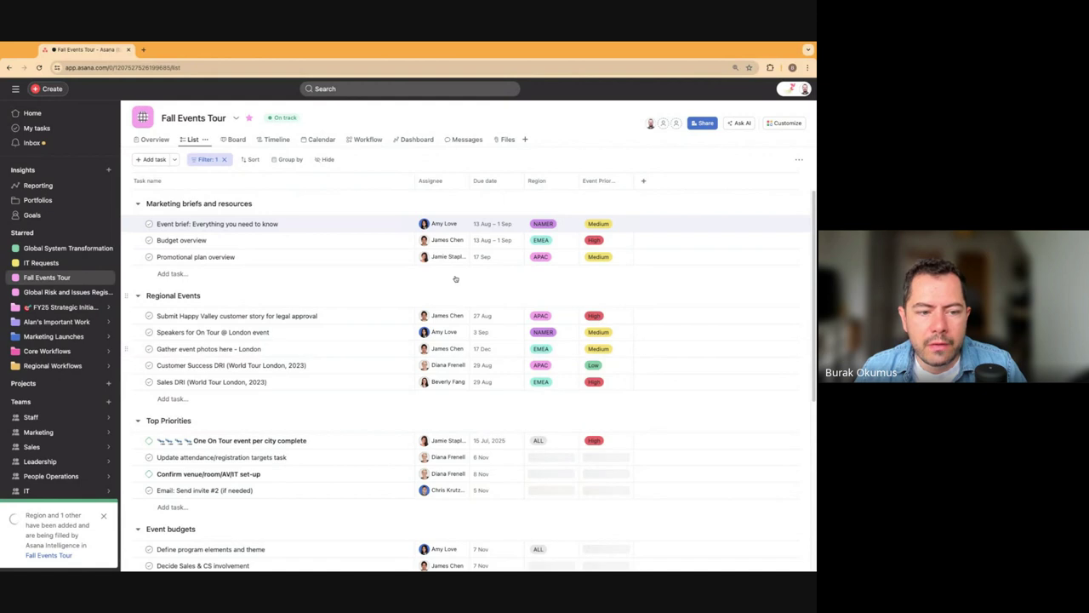
Compare the "Promotional plan overview" task's description with its Region and Event Priority fields, and review both fields across the project's task list.
left_click(309, 257)
left_click(643, 375)
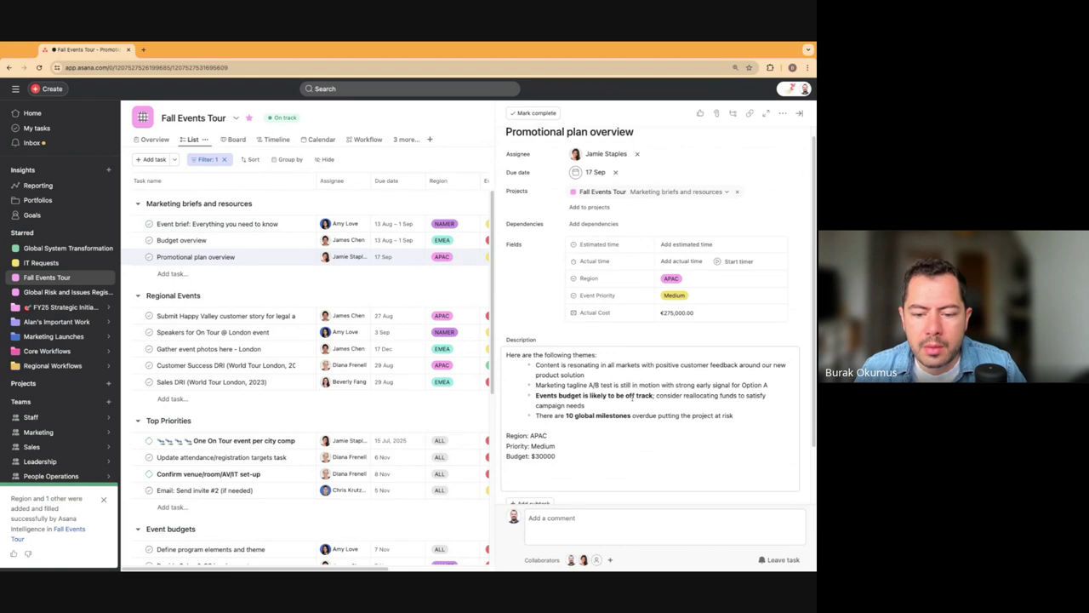
left_click_drag(556, 446, 597, 405)
left_click(646, 395)
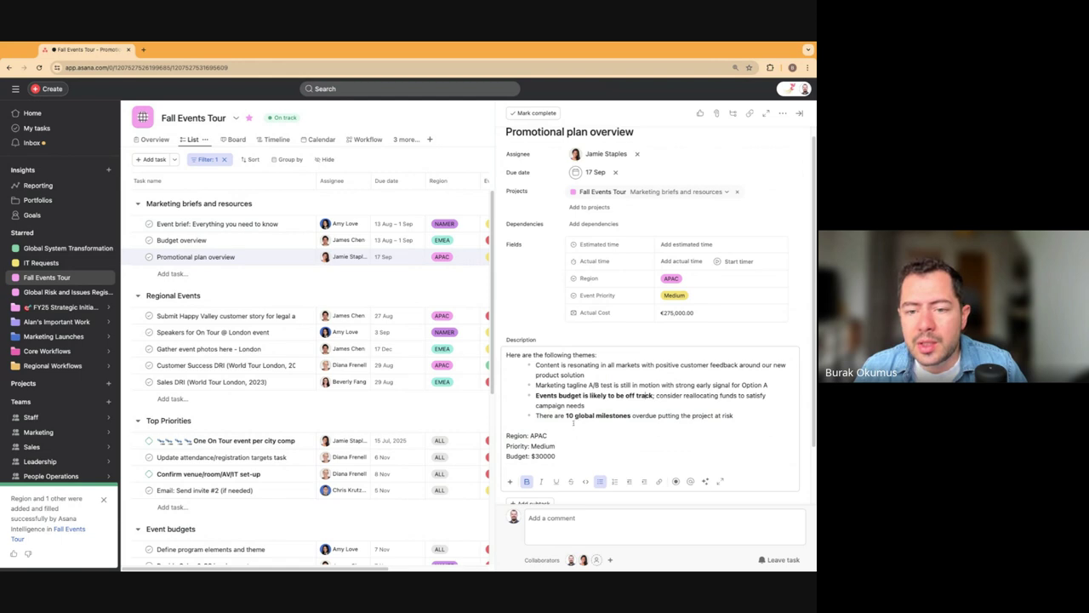
left_click(798, 114)
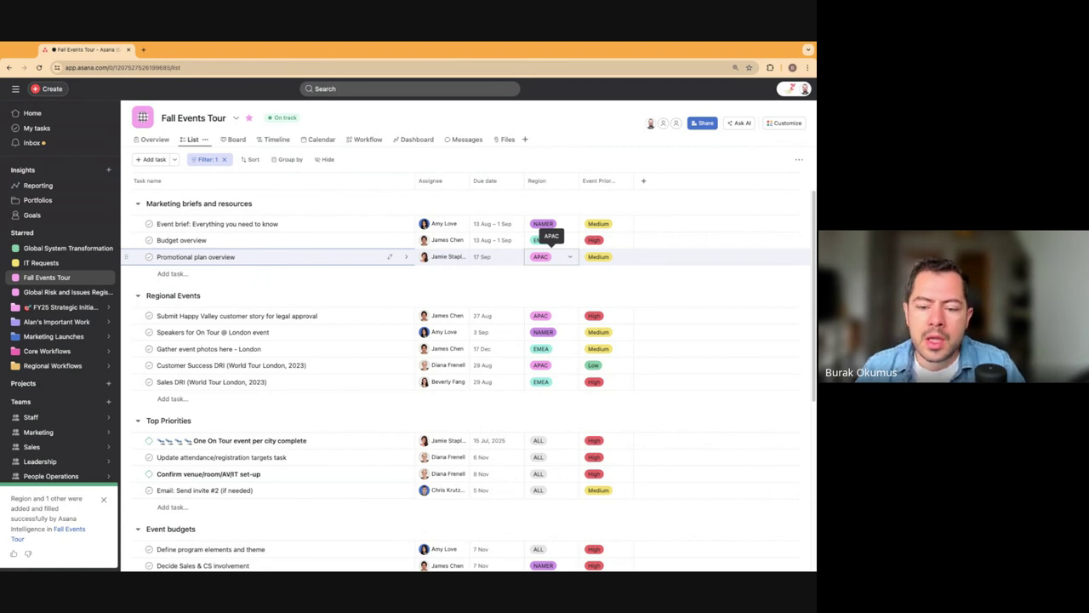
scroll(579, 312, "down", 4)
scroll(578, 311, "up", 4)
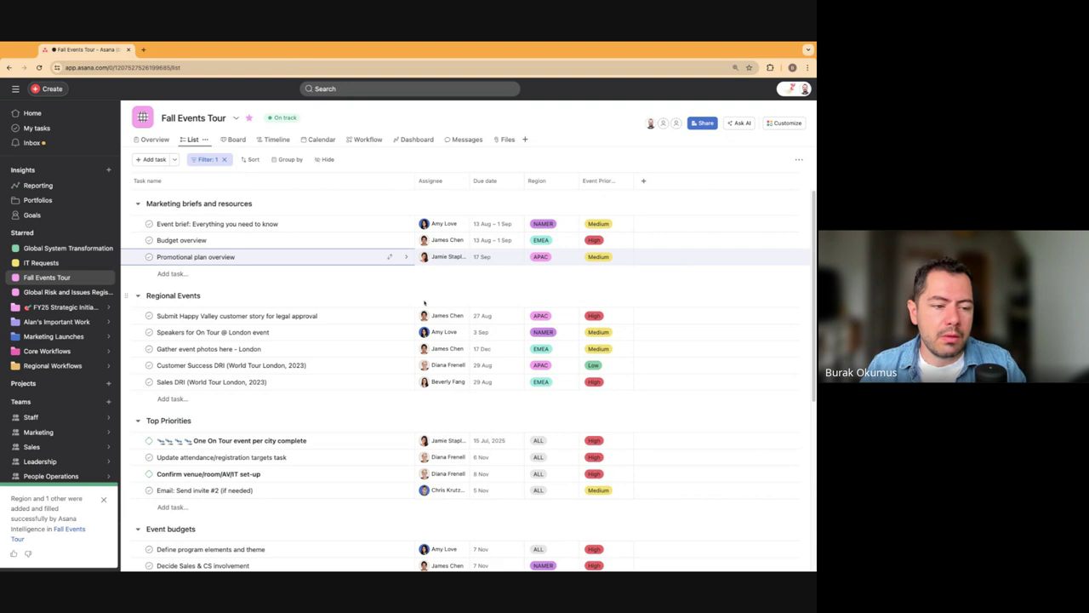
Open the FY25 Strategic Initiatives portfolio and view the task list of its Global System Transformation project.
left_click(38, 200)
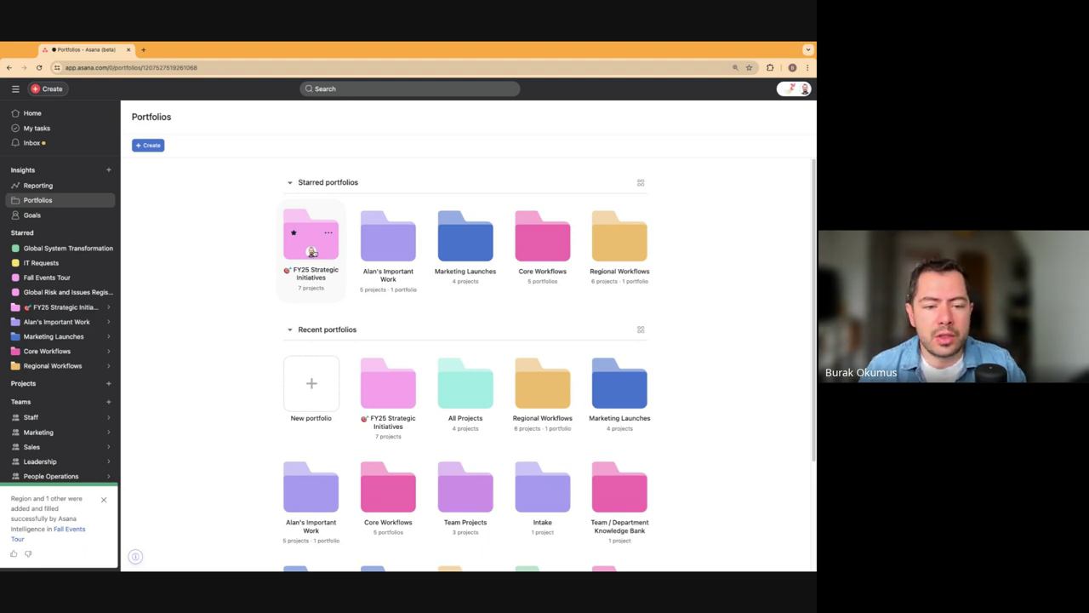
left_click(313, 246)
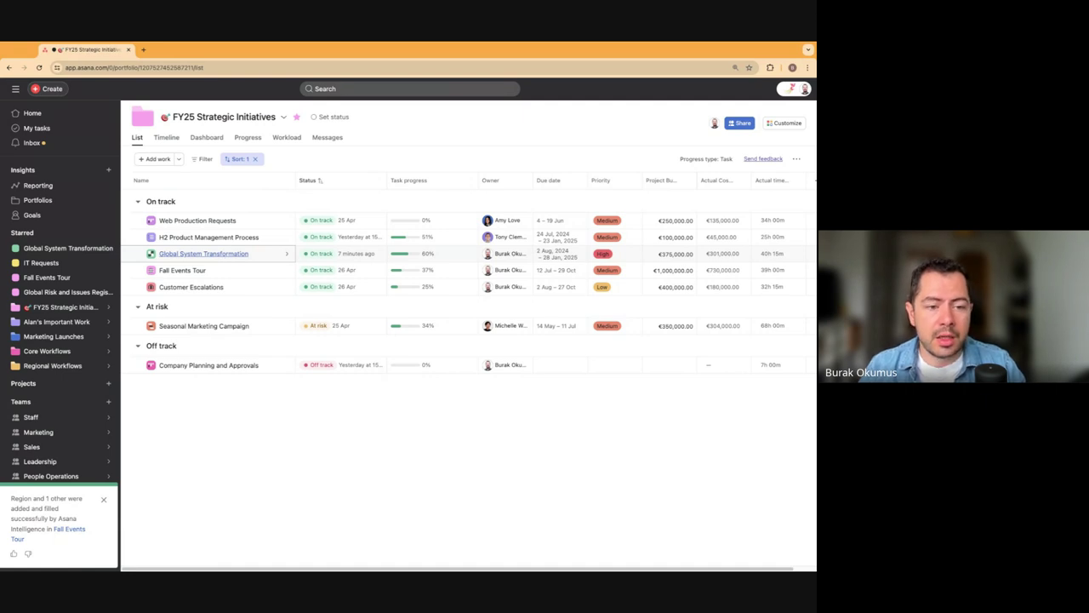
left_click(203, 253)
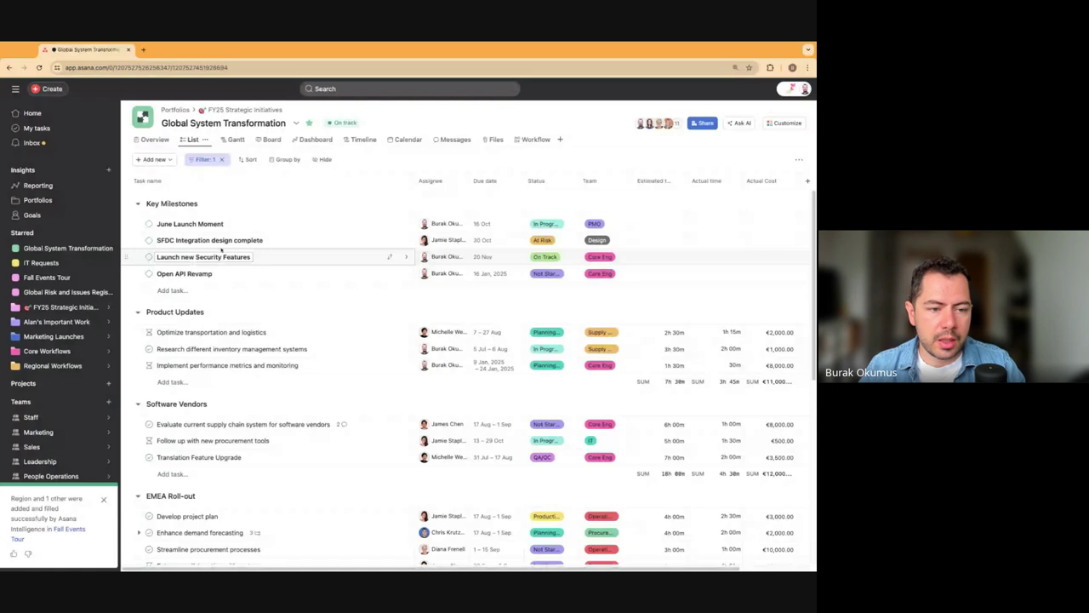
scroll(291, 380, "down", 1)
scroll(292, 380, "up", 1)
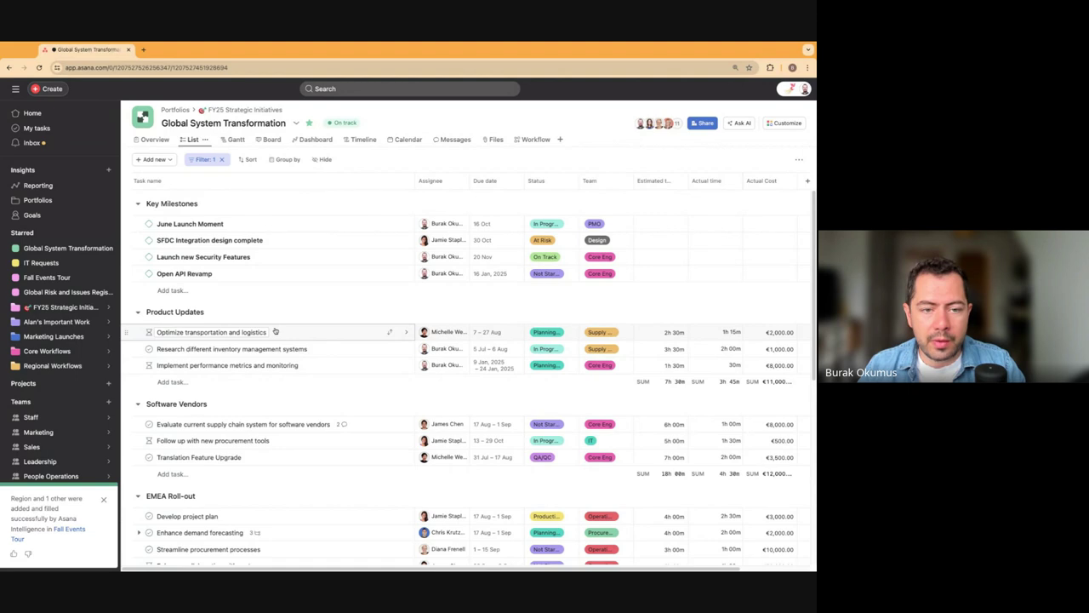
Return to the FY25 Strategic Initiatives portfolio and slightly widen the Project Budget and Actual Cost columns.
left_click(244, 110)
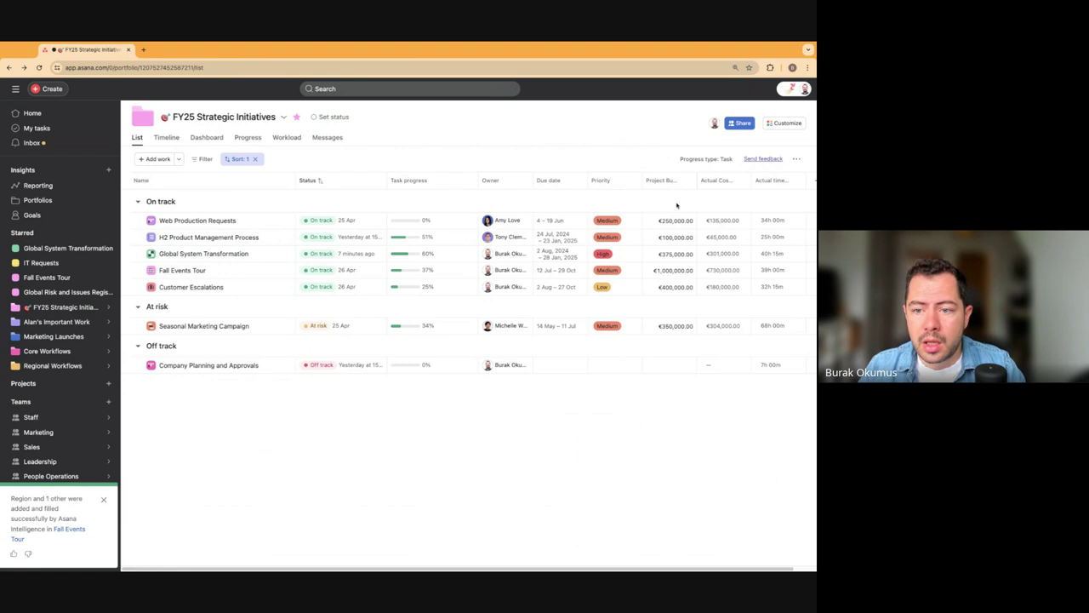
left_click_drag(697, 180, 704, 179)
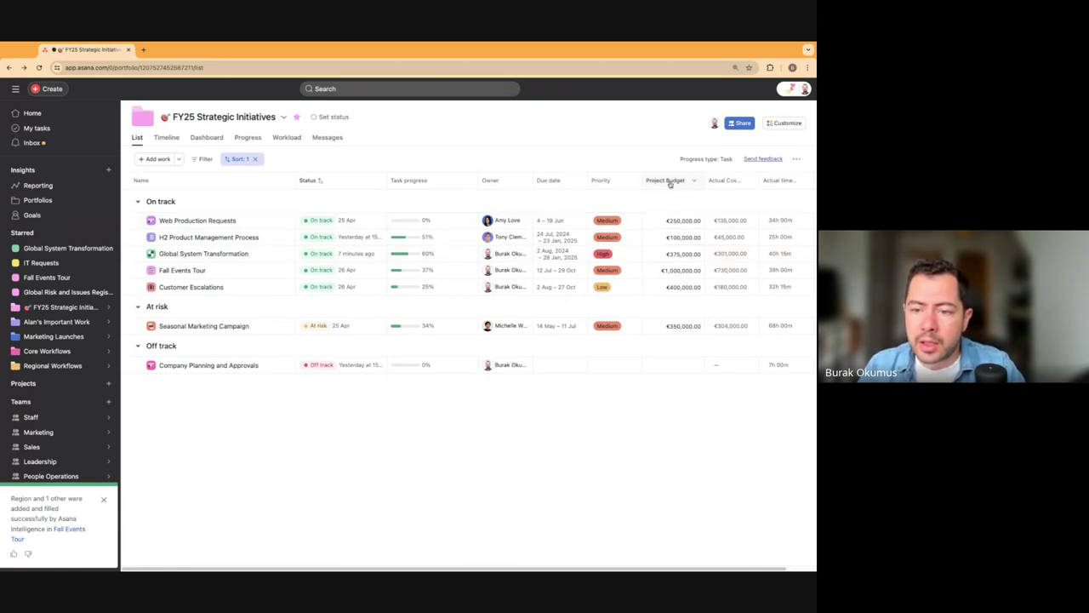
left_click_drag(757, 180, 766, 181)
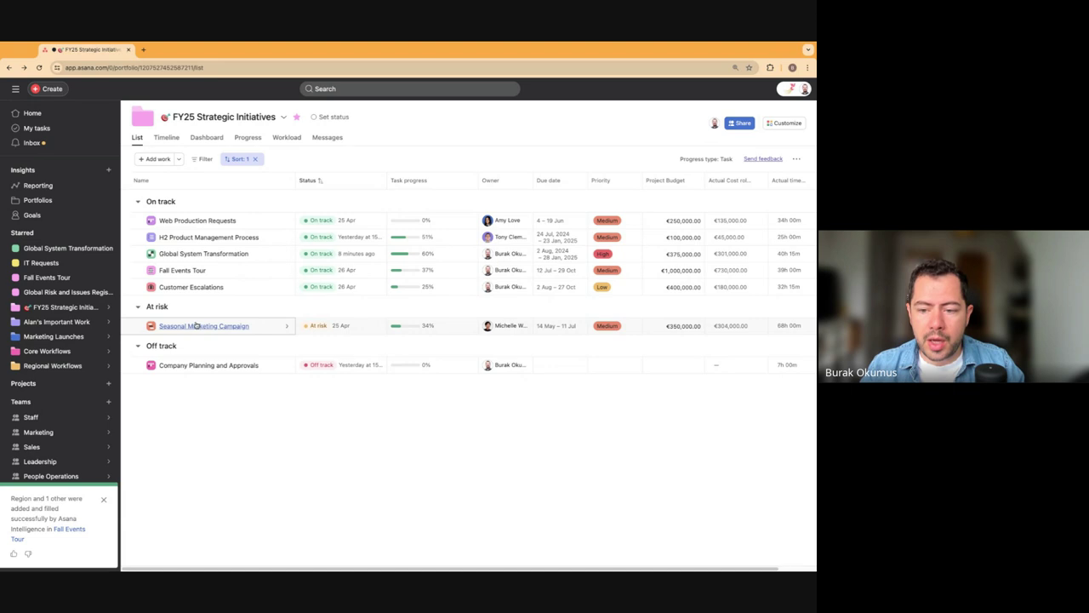
Open the Seasonal Marketing Campaign's latest status update and review its chart of incomplete tasks by section.
mouse_move(398, 328)
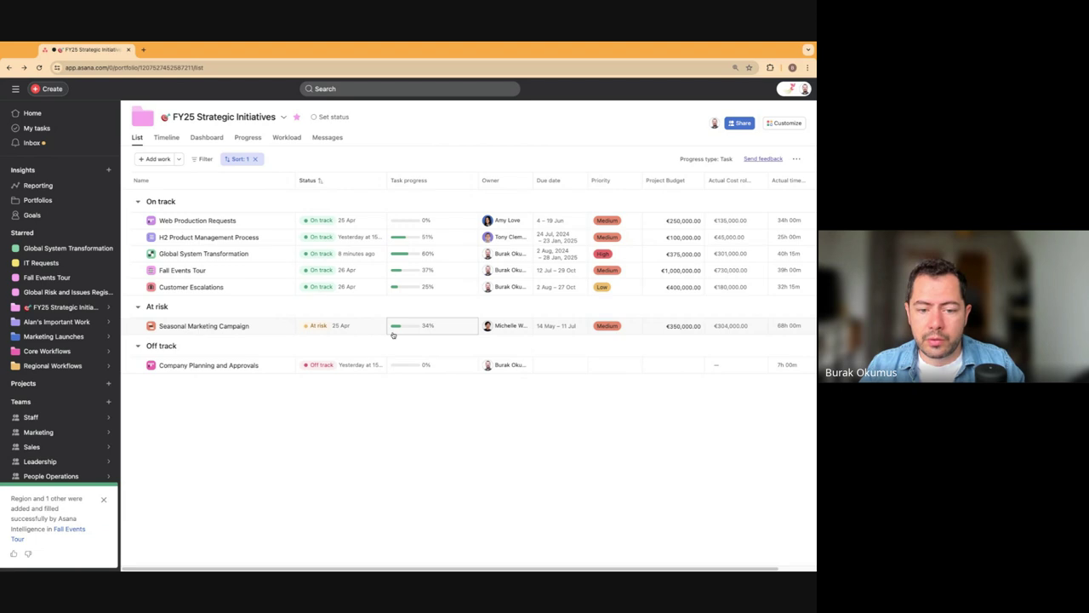
left_click(319, 328)
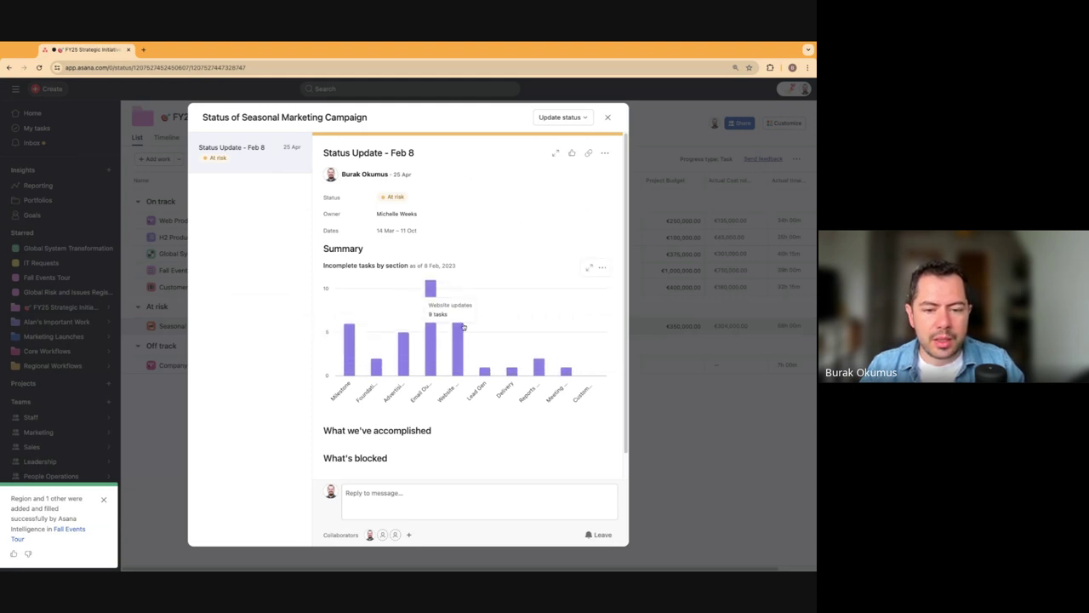
scroll(502, 328, "down", 1)
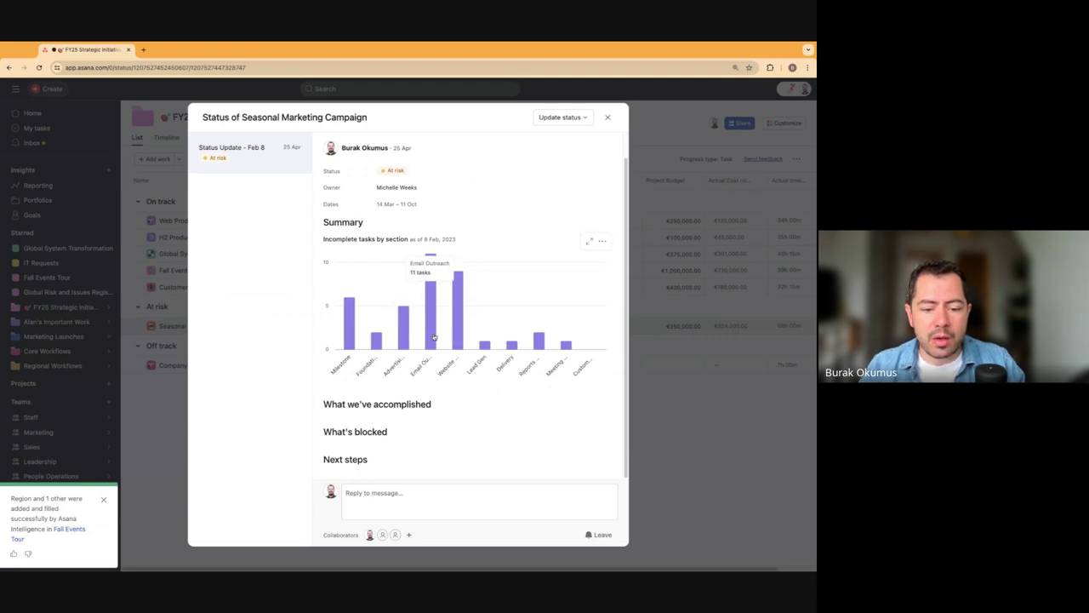
scroll(436, 338, "up", 1)
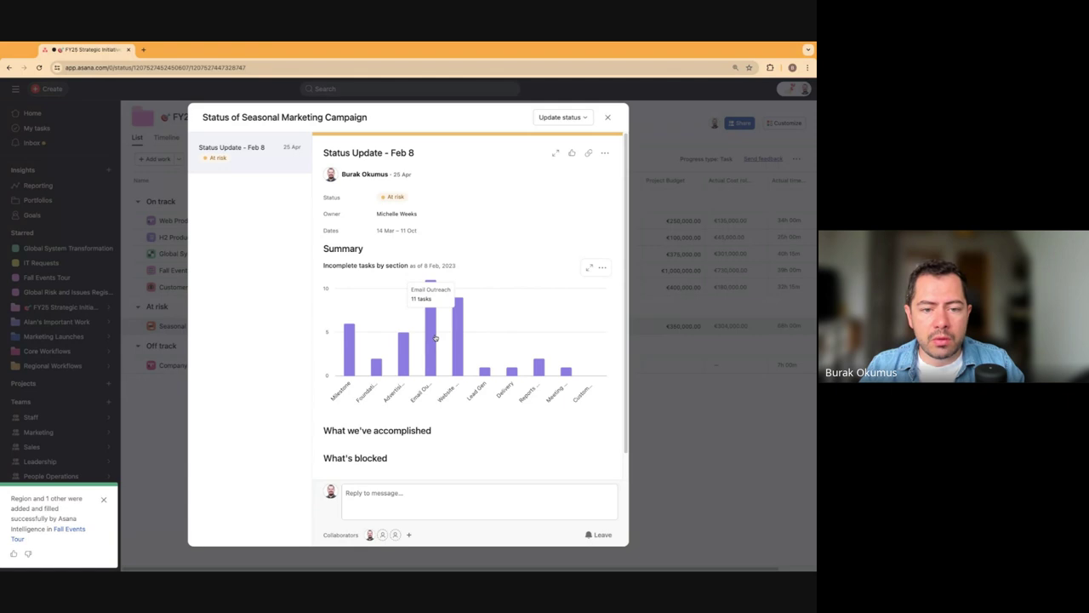
Reply to the status update with a mention of the campaign owner and "how can I help to get this back on track?", and close it.
left_click(419, 498)
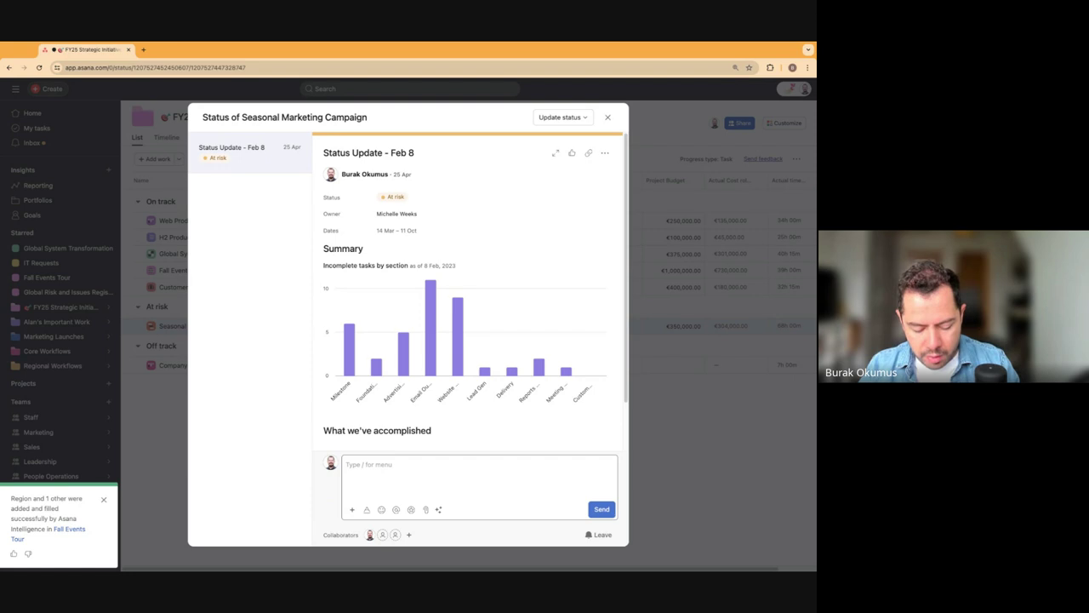
type("@mich")
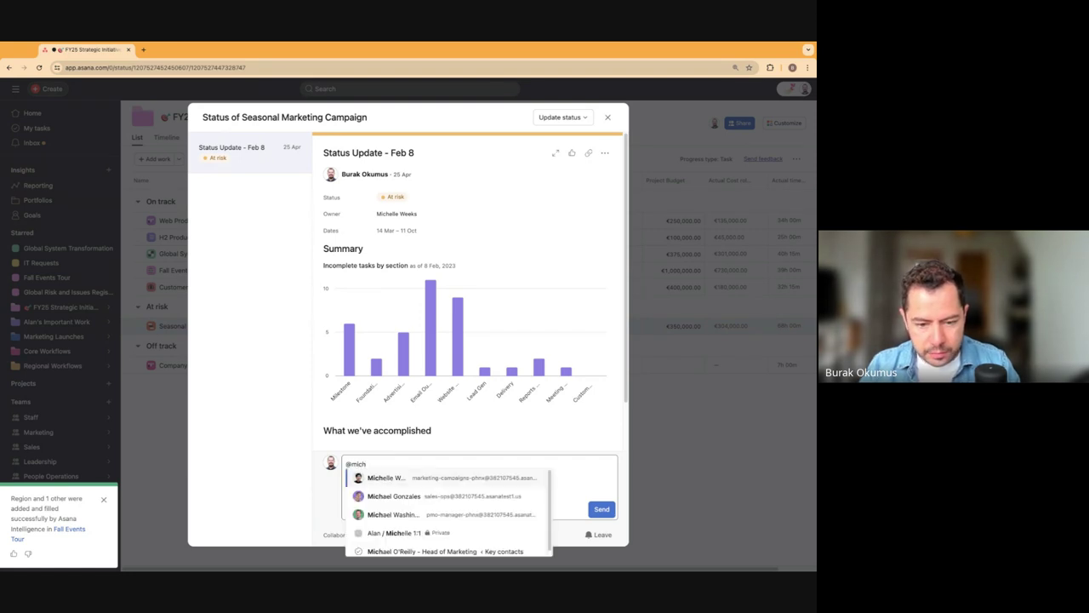
key("Return")
type("how c")
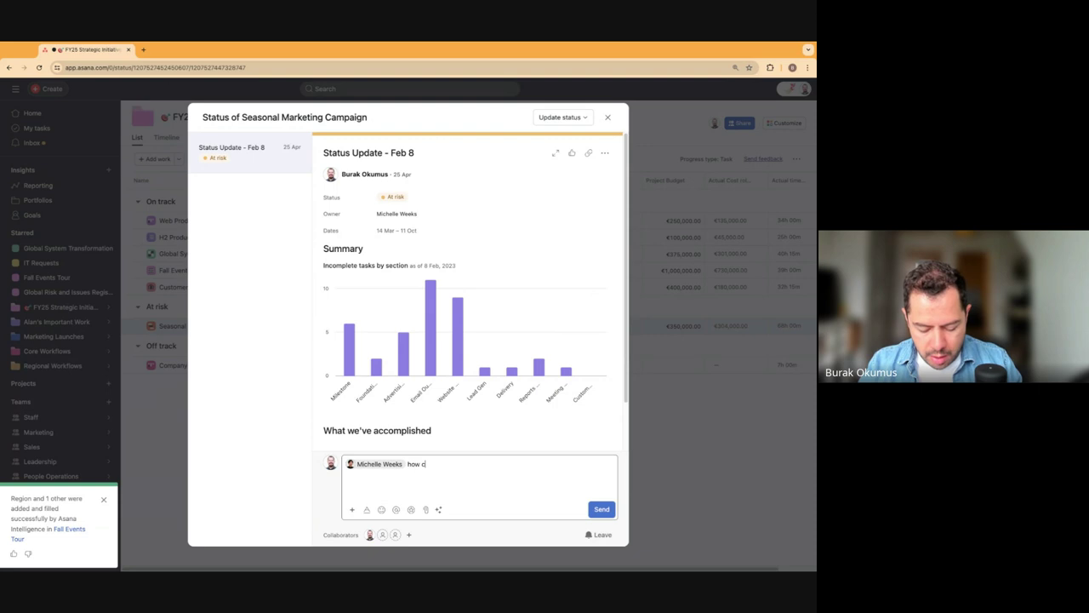
type("an I help to g")
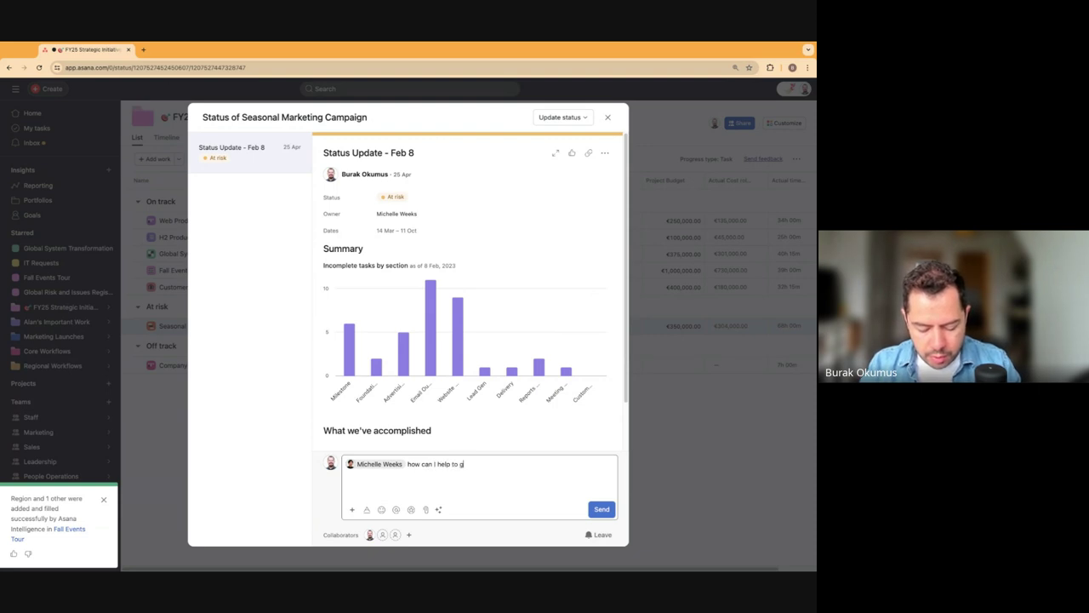
type("et this back on ")
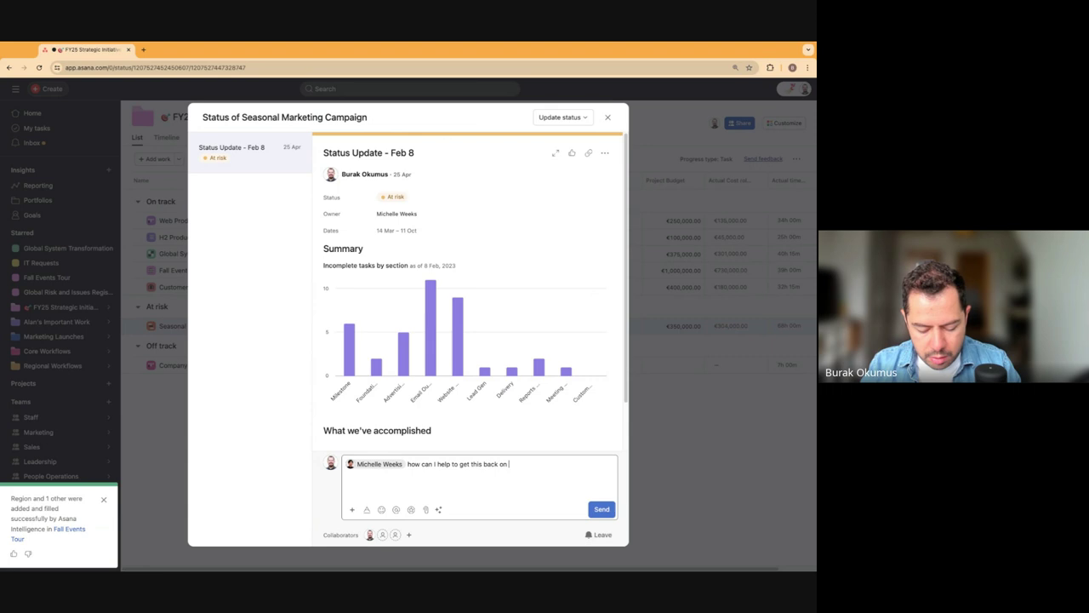
type("track?")
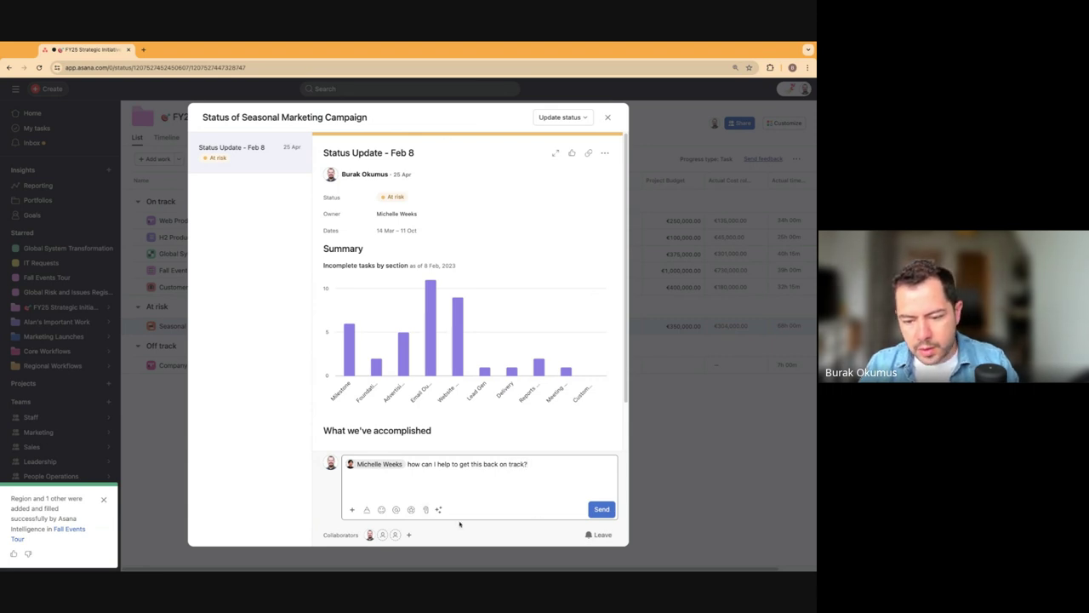
left_click(601, 509)
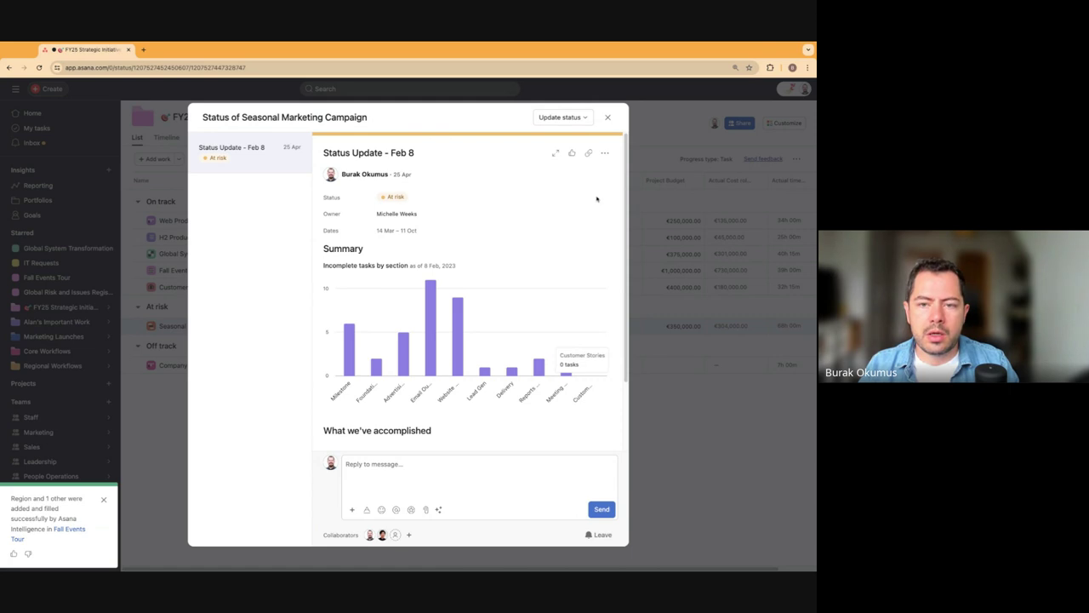
left_click(608, 118)
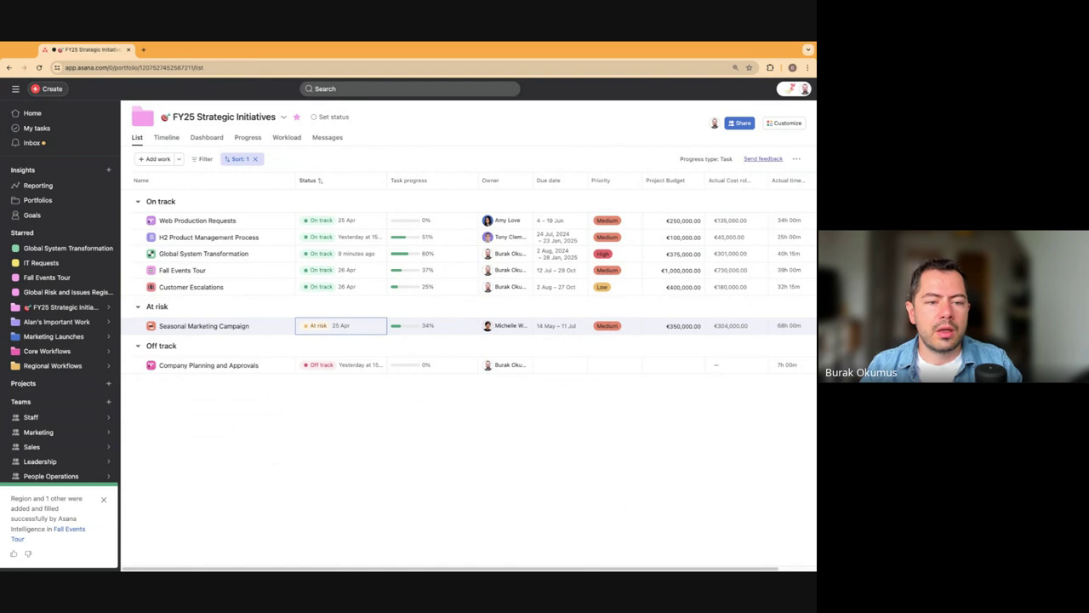
View the portfolio's dashboard, drill into the Fall Events Tour share of the project budget chart and return to the dashboard.
left_click(248, 137)
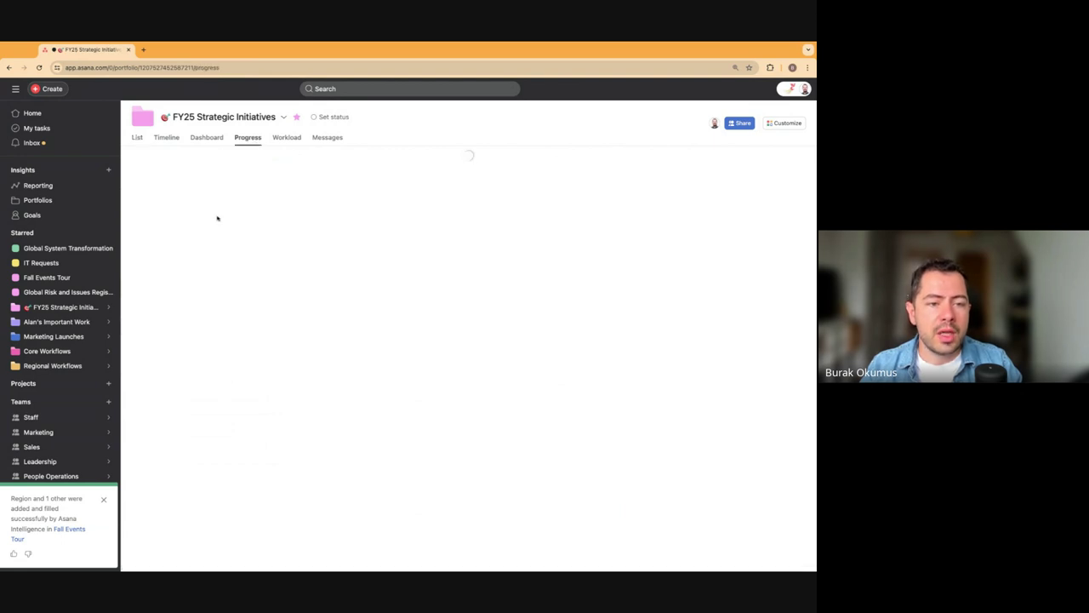
left_click(207, 138)
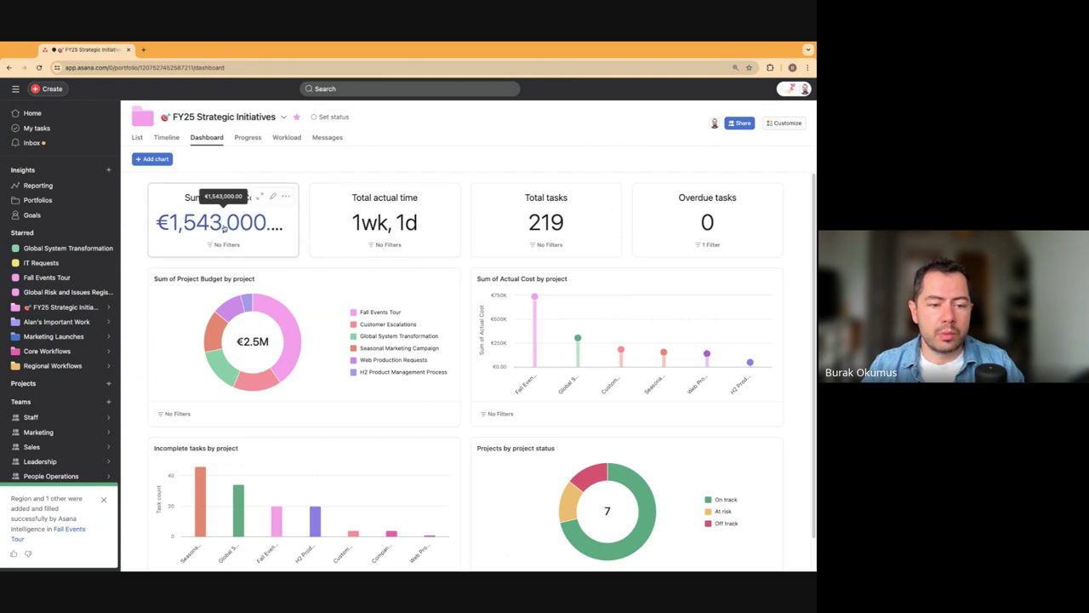
mouse_move(268, 315)
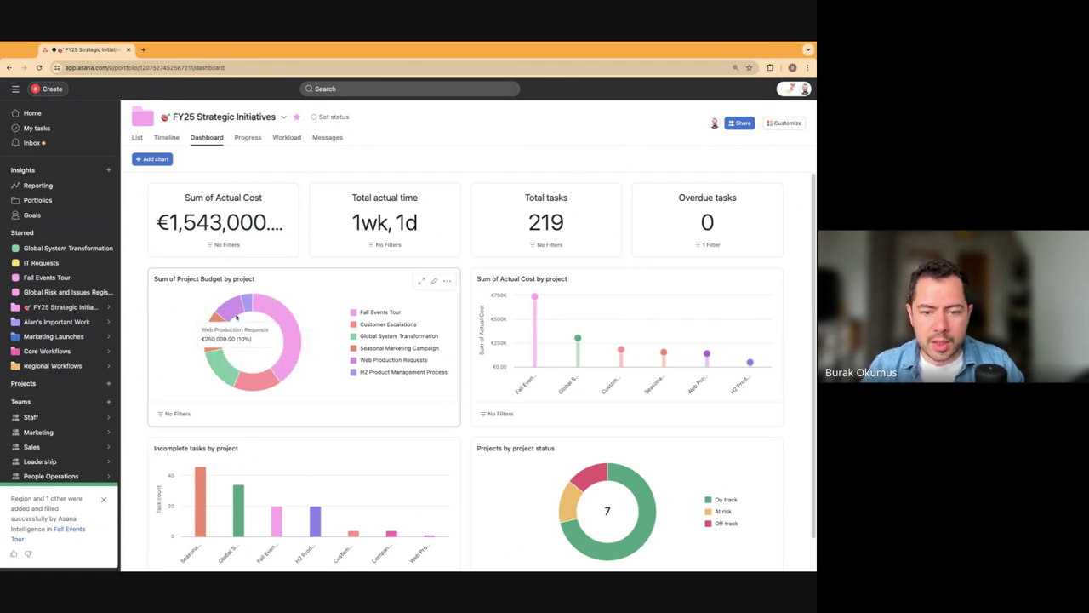
left_click(287, 317)
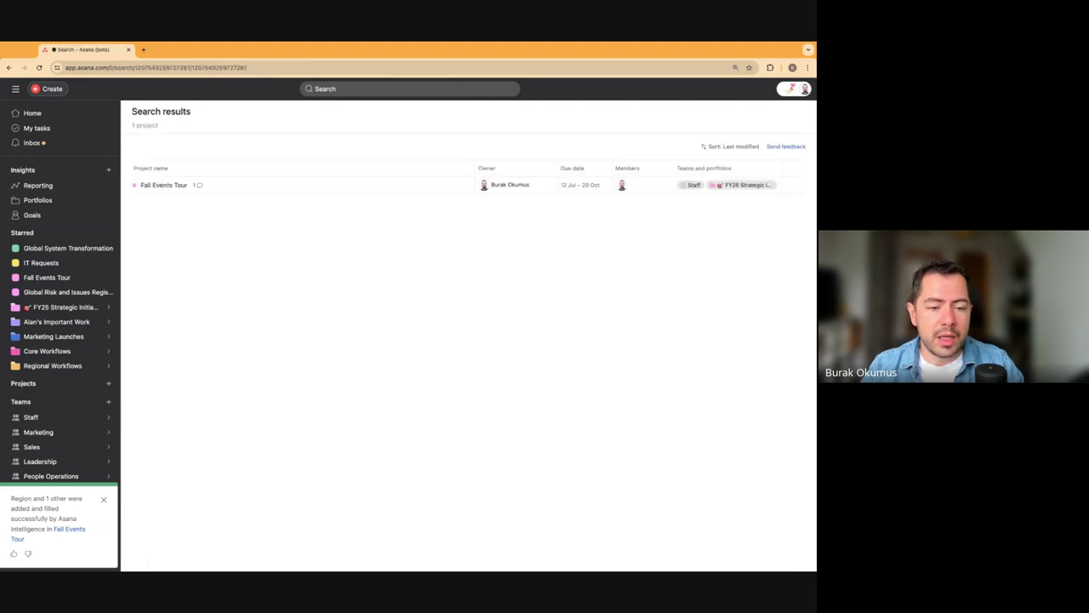
key("alt+Left")
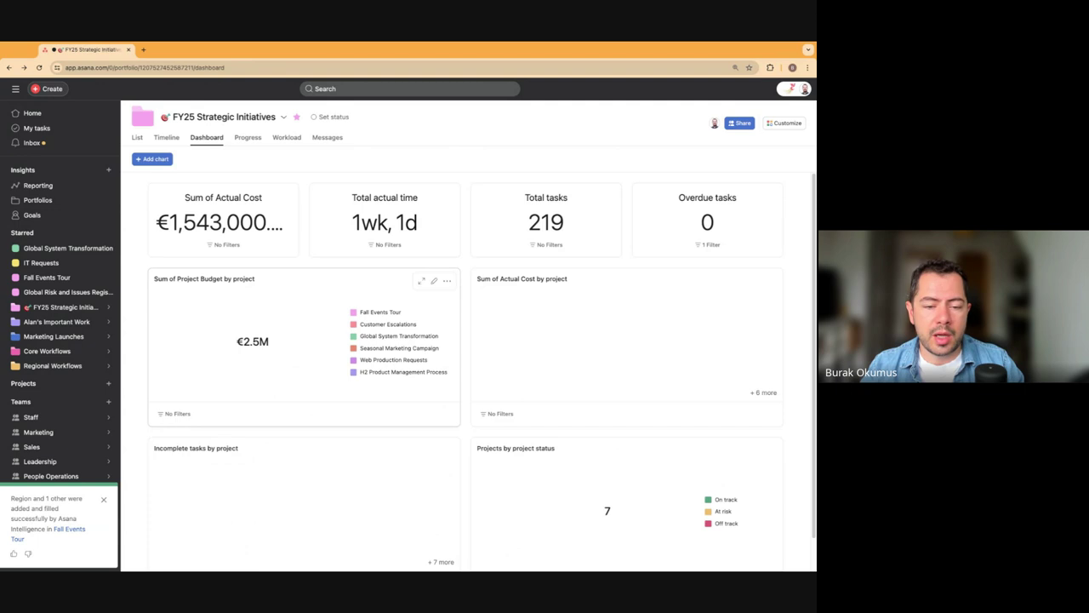